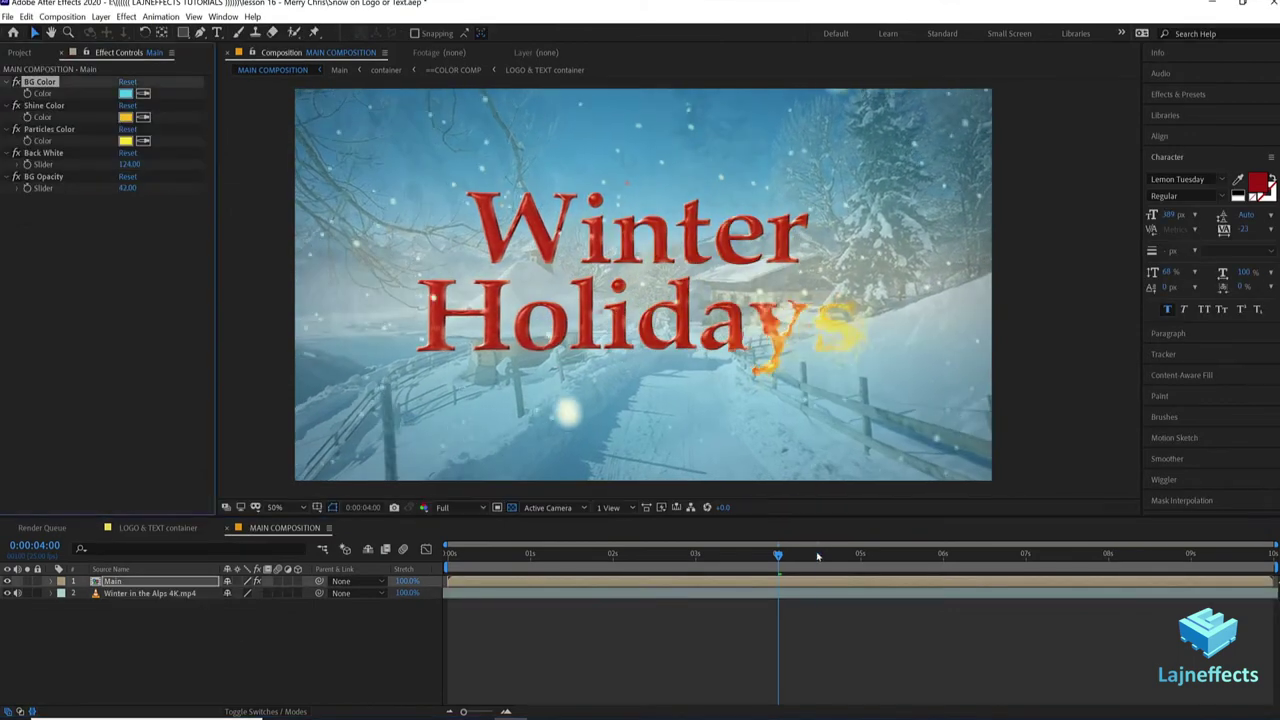
pyautogui.moveTo(778, 553); pyautogui.dragTo(931, 557)
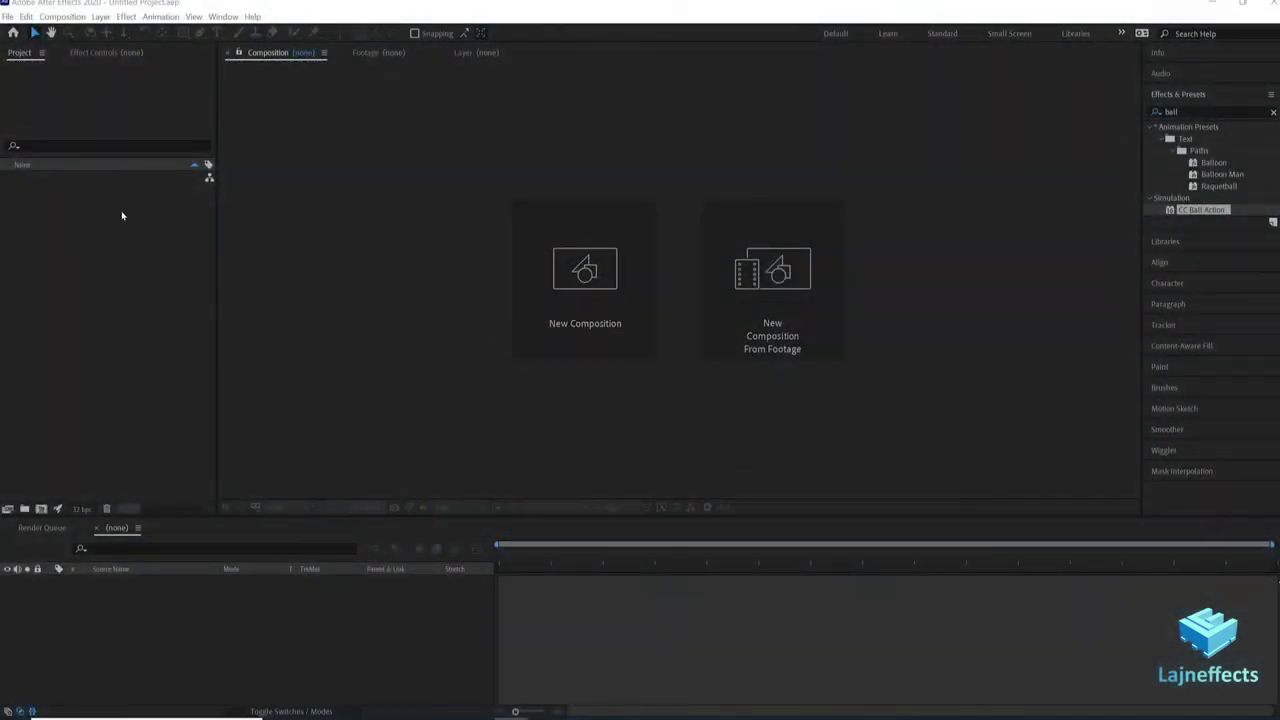
# Step: Create a composition named text using the HDTV 1080 25 preset with a 10-second duration
pyautogui.click(630, 269)
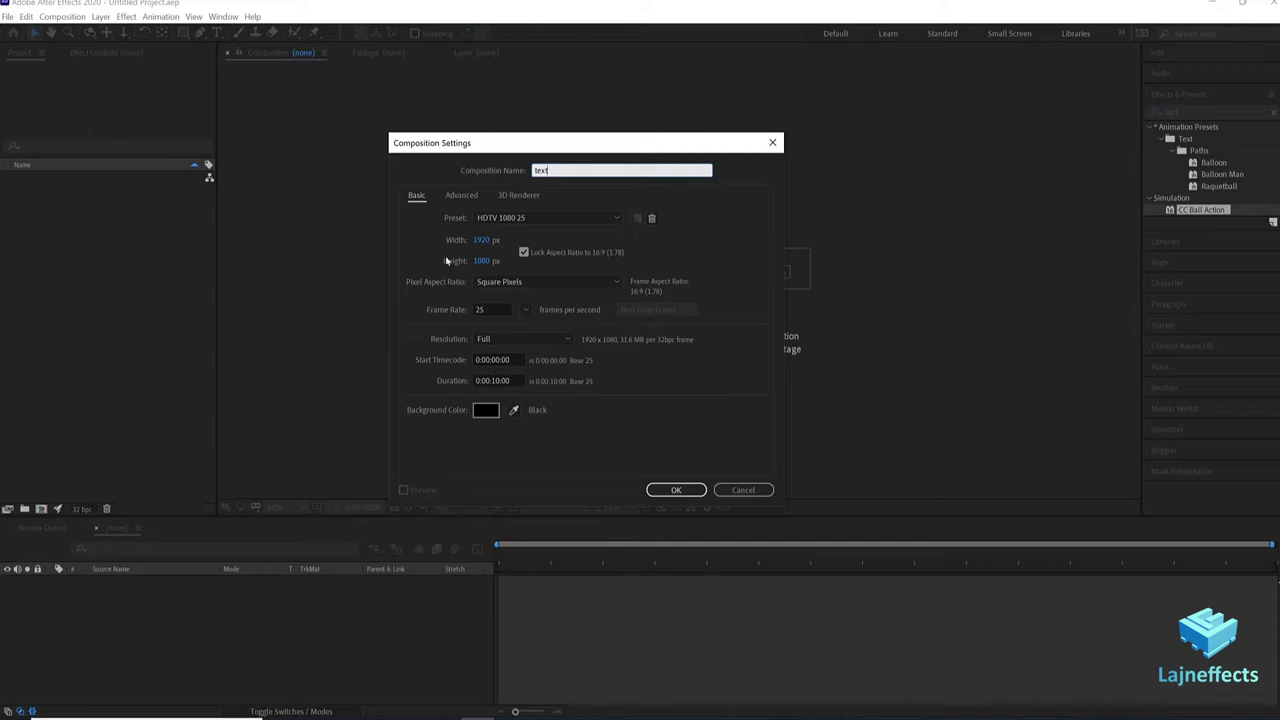
pyautogui.click(675, 490)
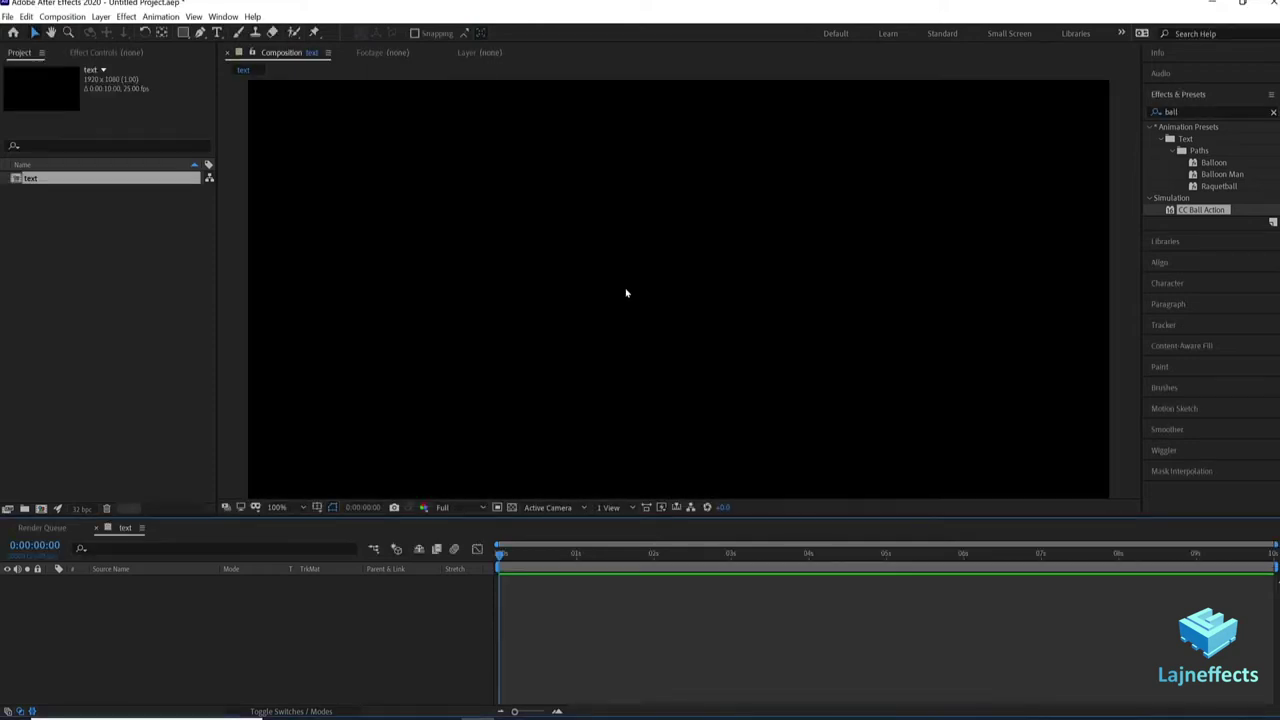
# Step: Add a text layer reading "My Text" and position it near the centre of the frame
pyautogui.rightClick(569, 604)
pyautogui.moveTo(600, 468)
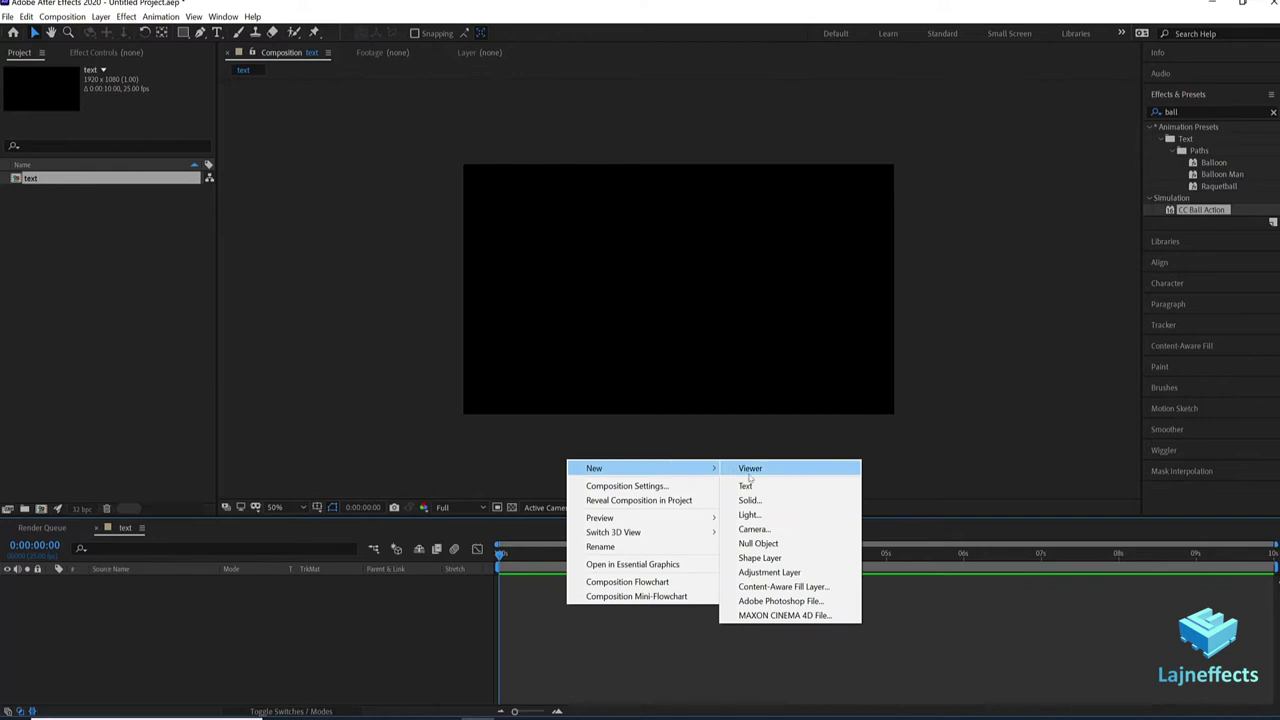
pyautogui.click(752, 485)
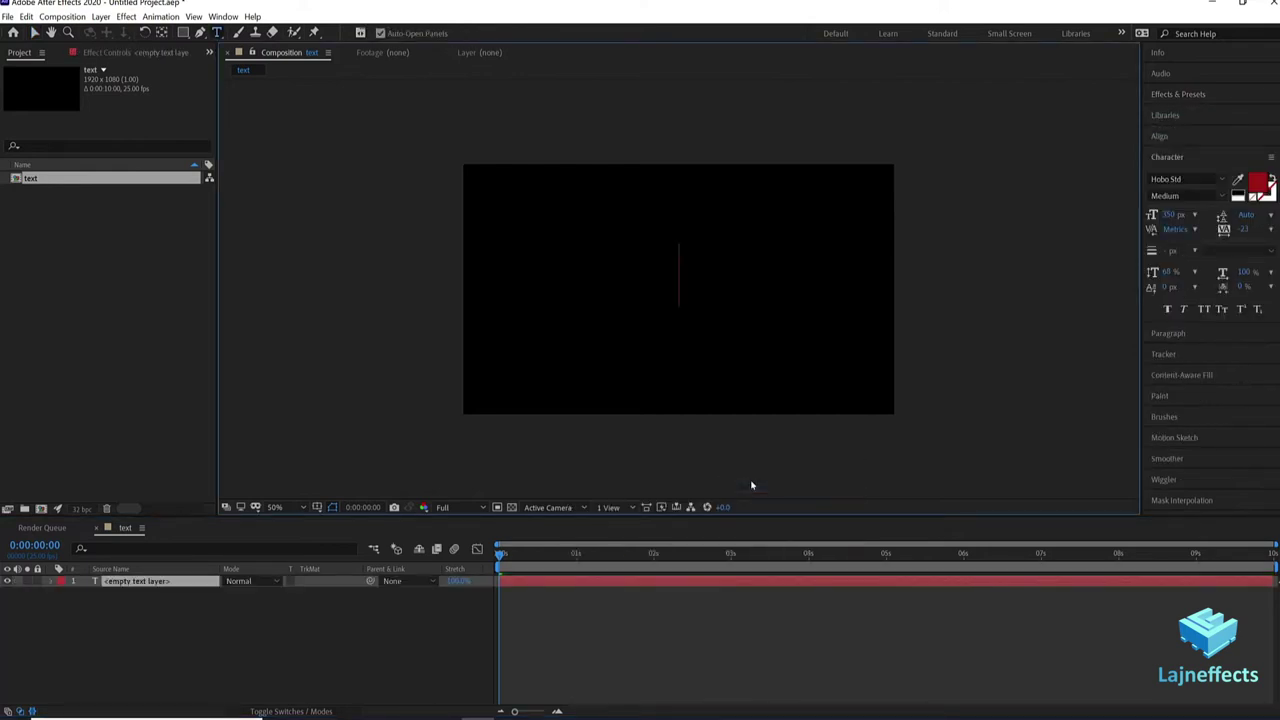
pyautogui.write('My ')
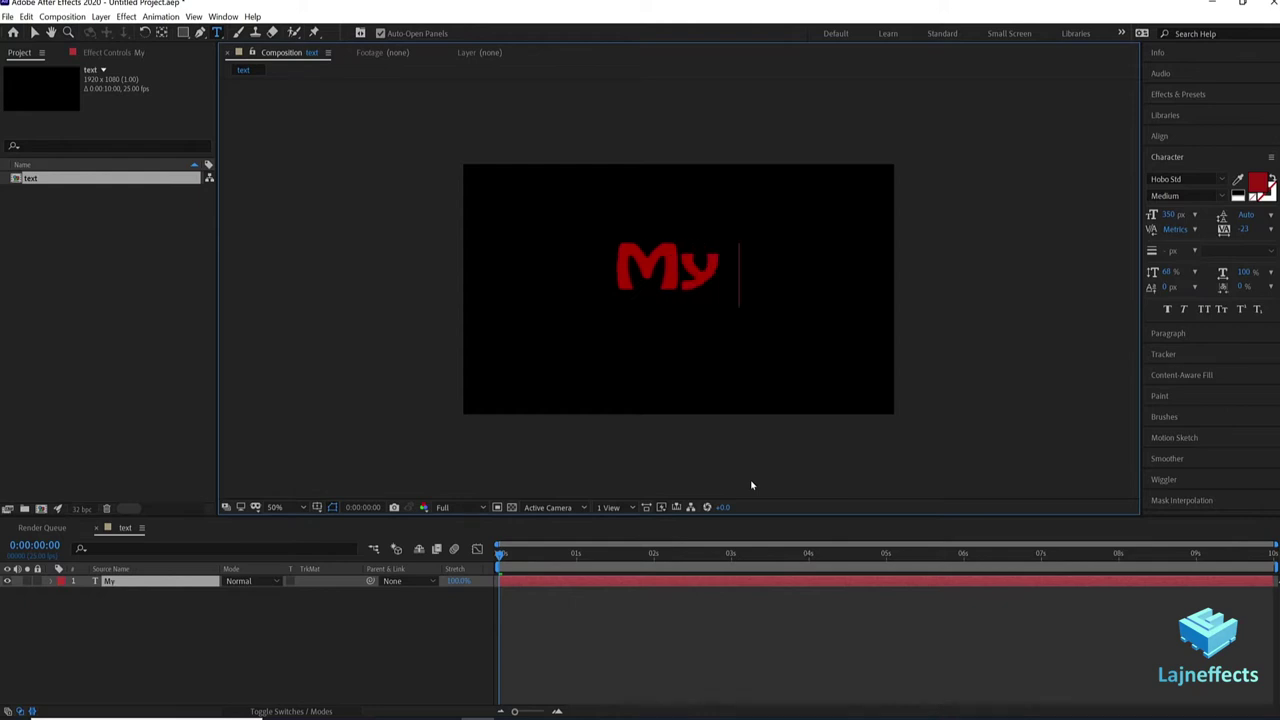
pyautogui.write('Text')
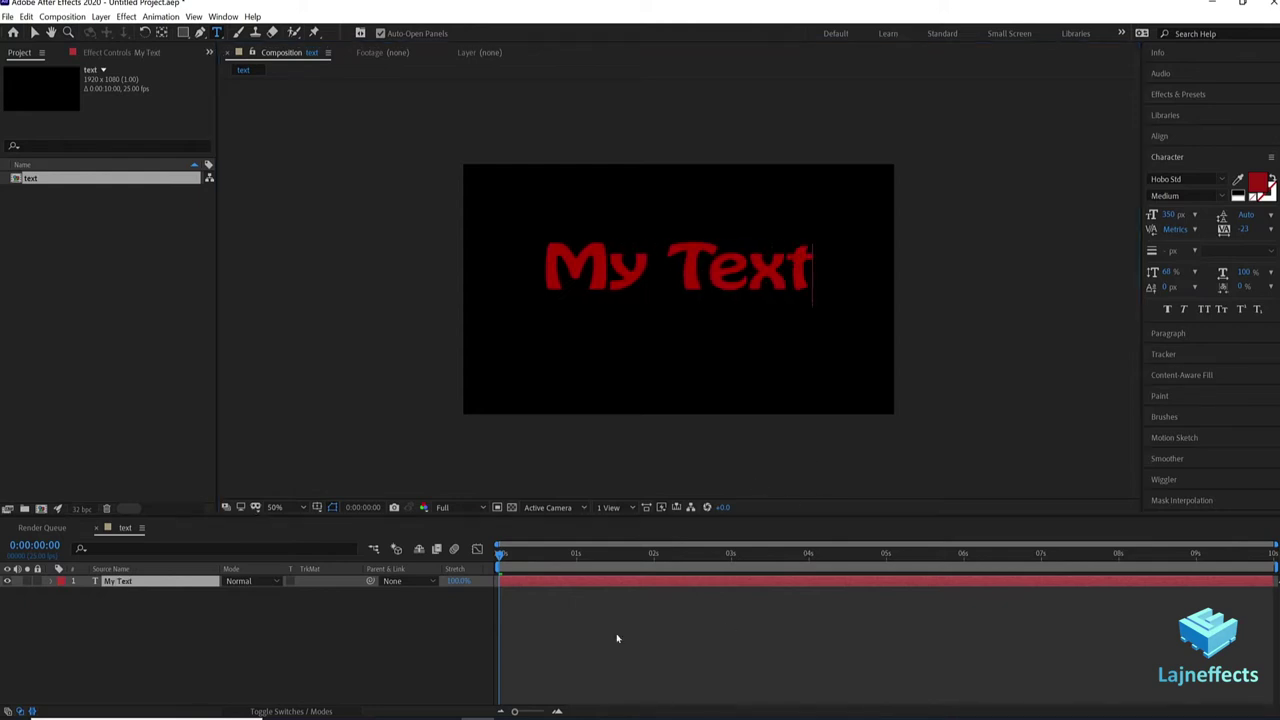
pyautogui.click(614, 634)
pyautogui.press('v')
pyautogui.click(694, 277)
pyautogui.moveTo(694, 277); pyautogui.dragTo(688, 284)
pyautogui.click(686, 614)
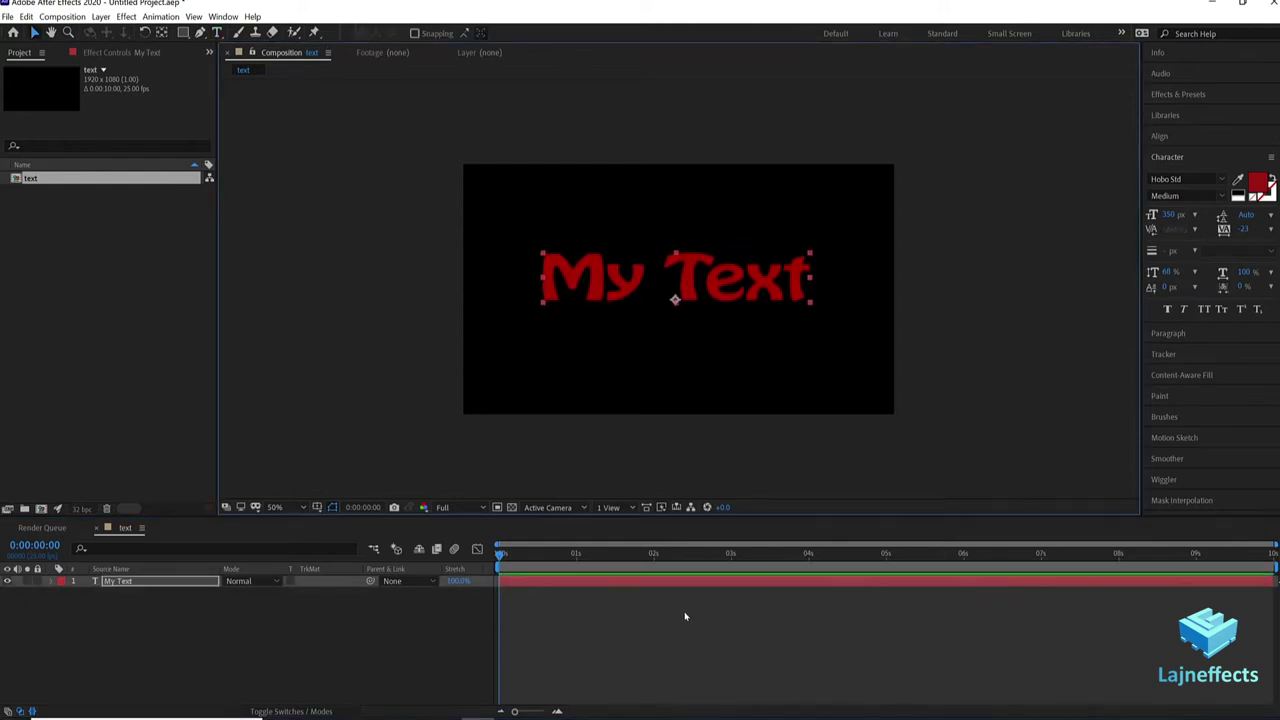
# Step: Nest the text composition inside a new composition and name it container
pyautogui.moveTo(14, 177); pyautogui.dragTo(22, 462)
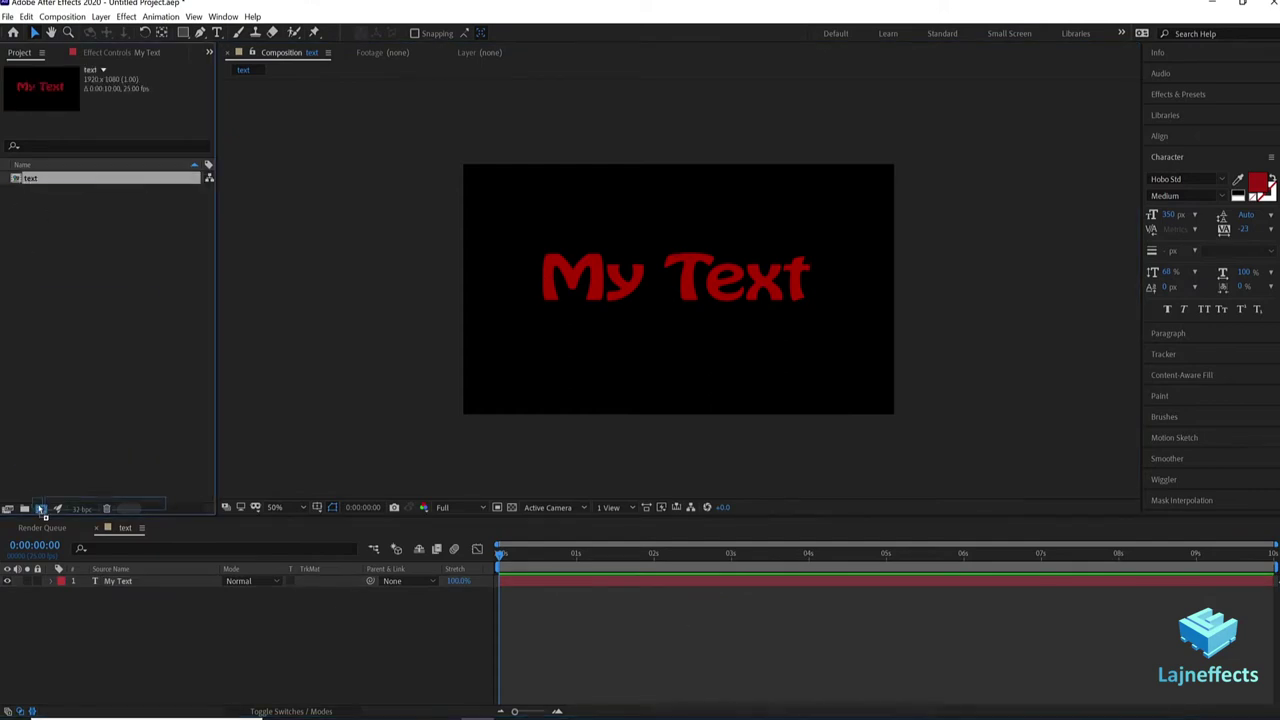
pyautogui.moveTo(43, 512); pyautogui.dragTo(41, 509)
pyautogui.rightClick(618, 610)
pyautogui.click(660, 492)
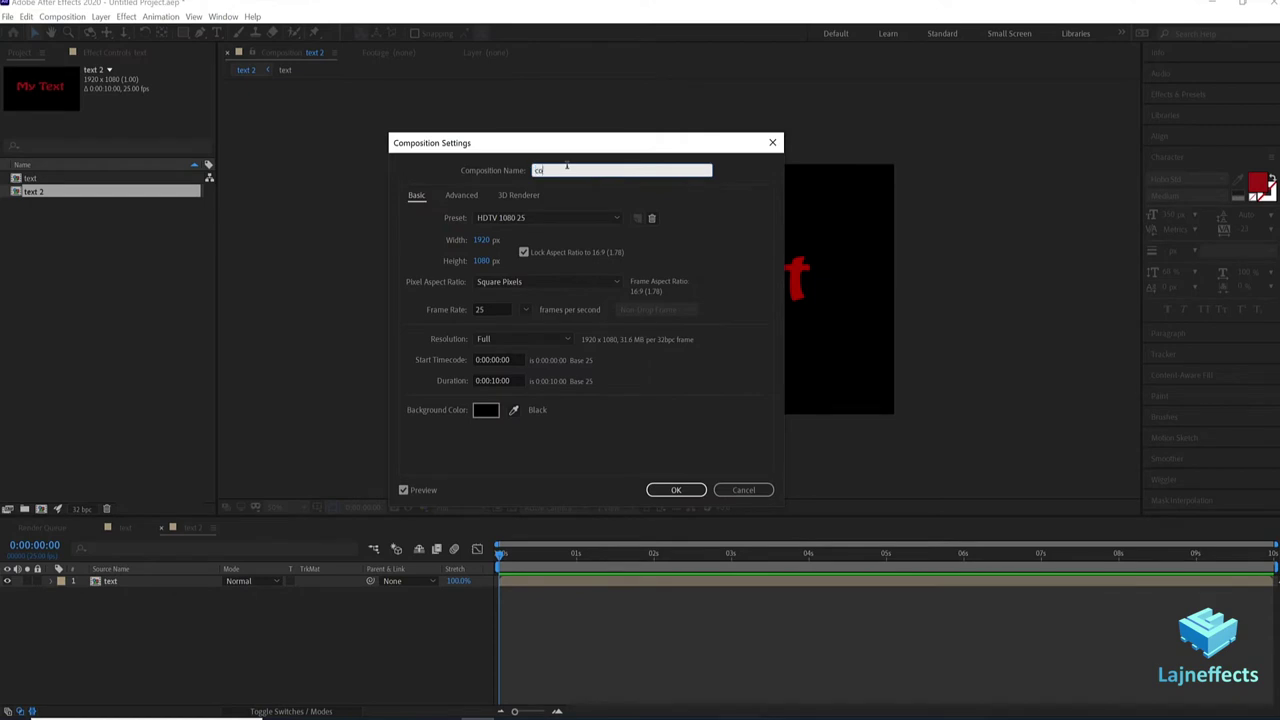
pyautogui.click(684, 491)
# Step: Apply a Linear Wipe to the nested text layer with a -45° wipe angle and 100% transition completion
pyautogui.press('F3')
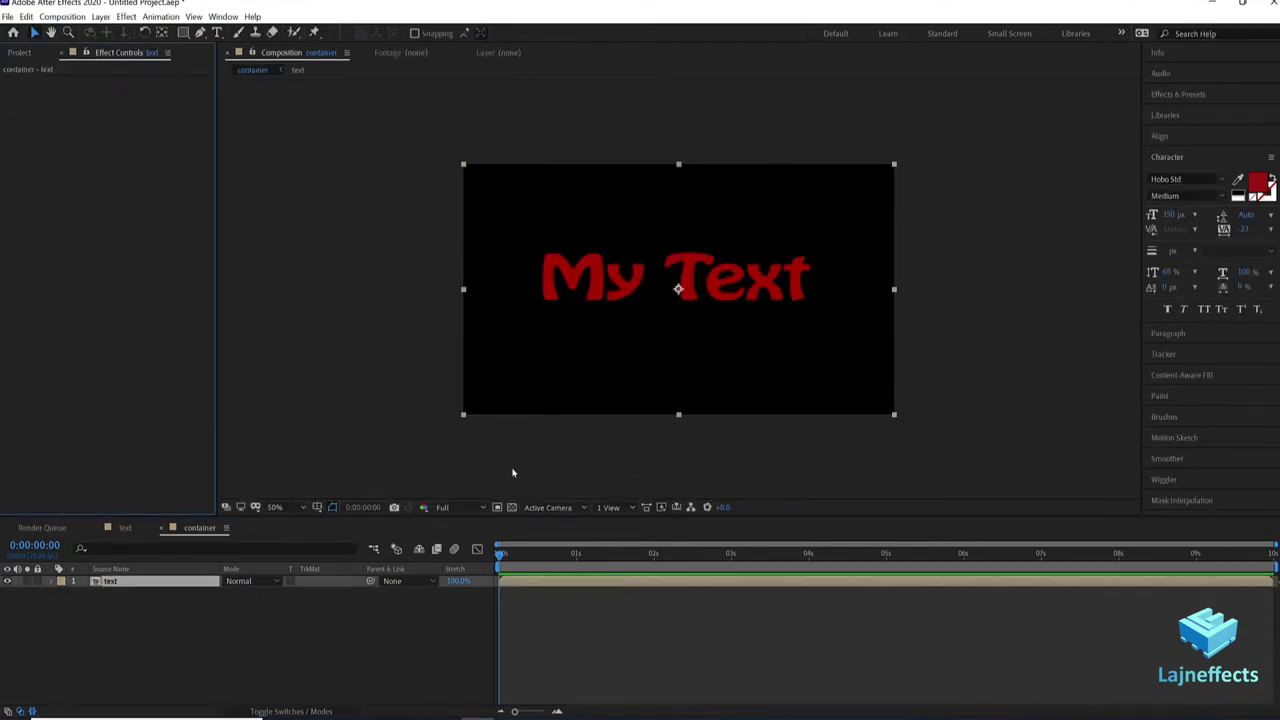
pyautogui.rightClick(105, 185)
pyautogui.moveTo(200, 681)
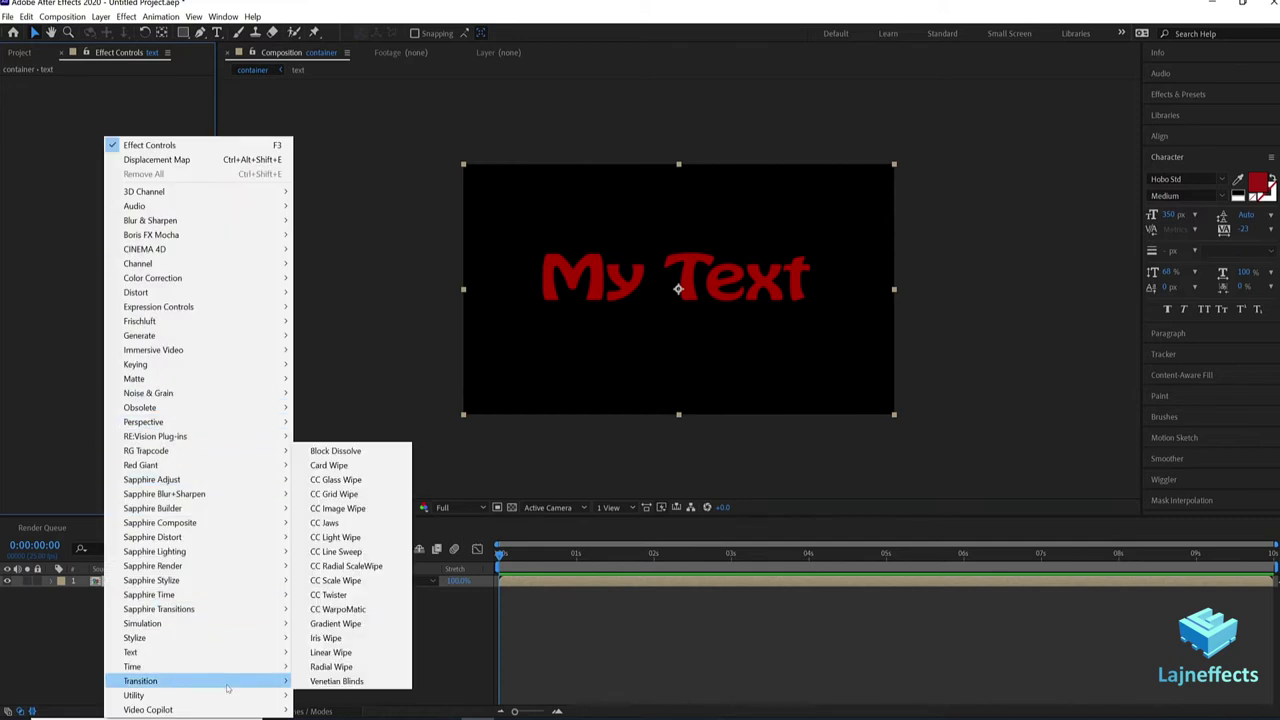
pyautogui.click(330, 652)
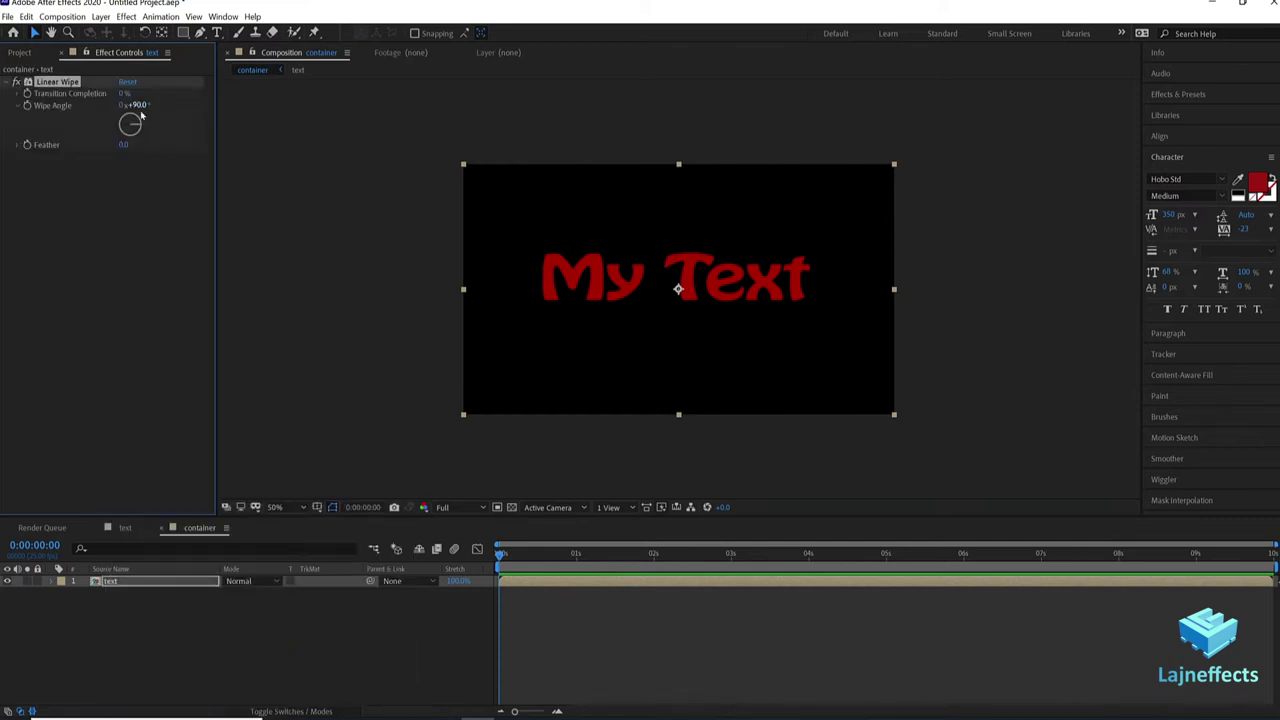
pyautogui.click(143, 179)
pyautogui.moveTo(122, 92); pyautogui.dragTo(233, 97)
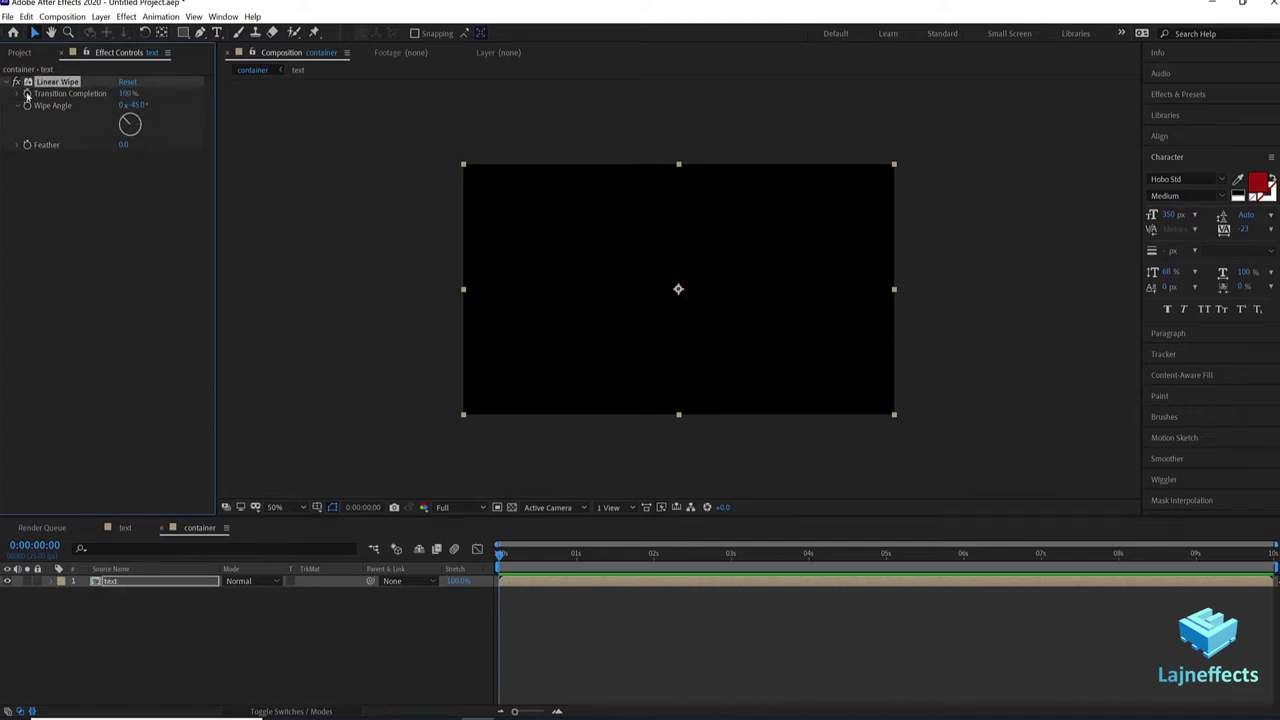
# Step: Keyframe the wipe's Transition Completion from 100% at the start to 0% at 4 seconds and preview the reveal
pyautogui.click(808, 556)
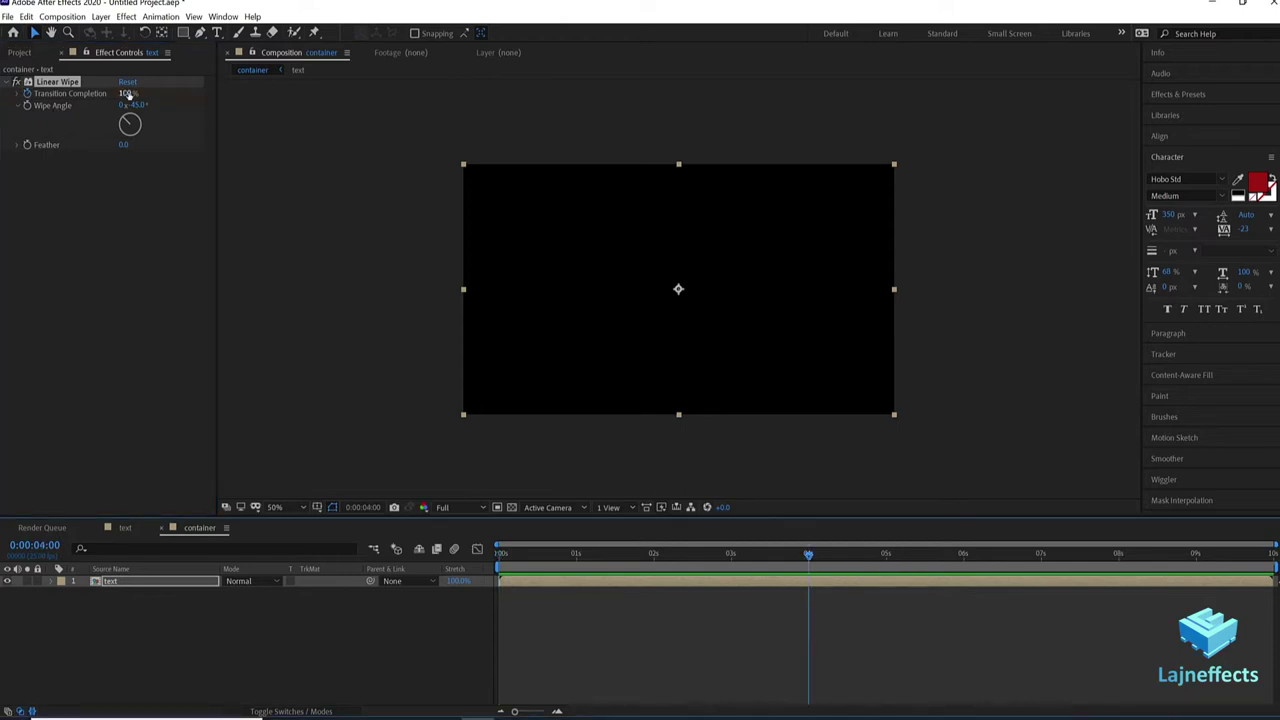
pyautogui.moveTo(128, 93); pyautogui.dragTo(25, 93)
pyautogui.click(520, 610)
pyautogui.moveTo(520, 557); pyautogui.dragTo(855, 560)
pyautogui.scroll(1, 660, 294)
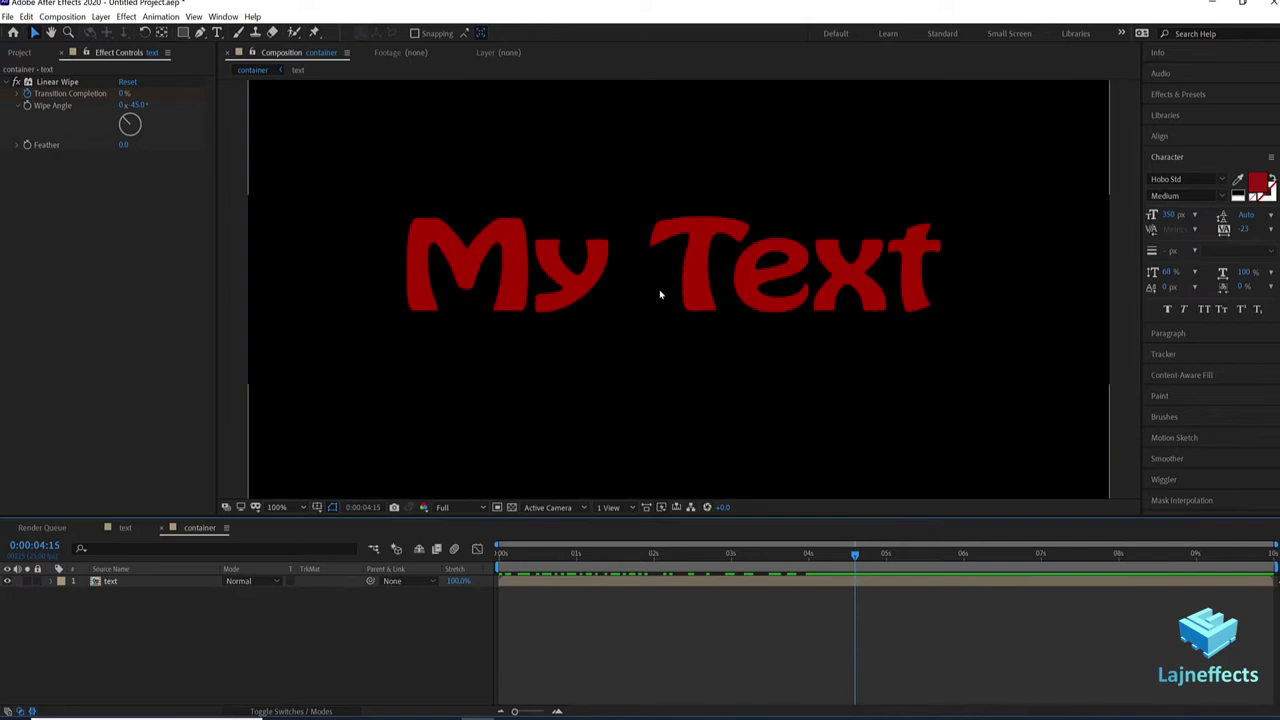
# Step: Duplicate the Linear Wipe on the text layer and set the copy's wipe angle to 135°
pyautogui.click(593, 581)
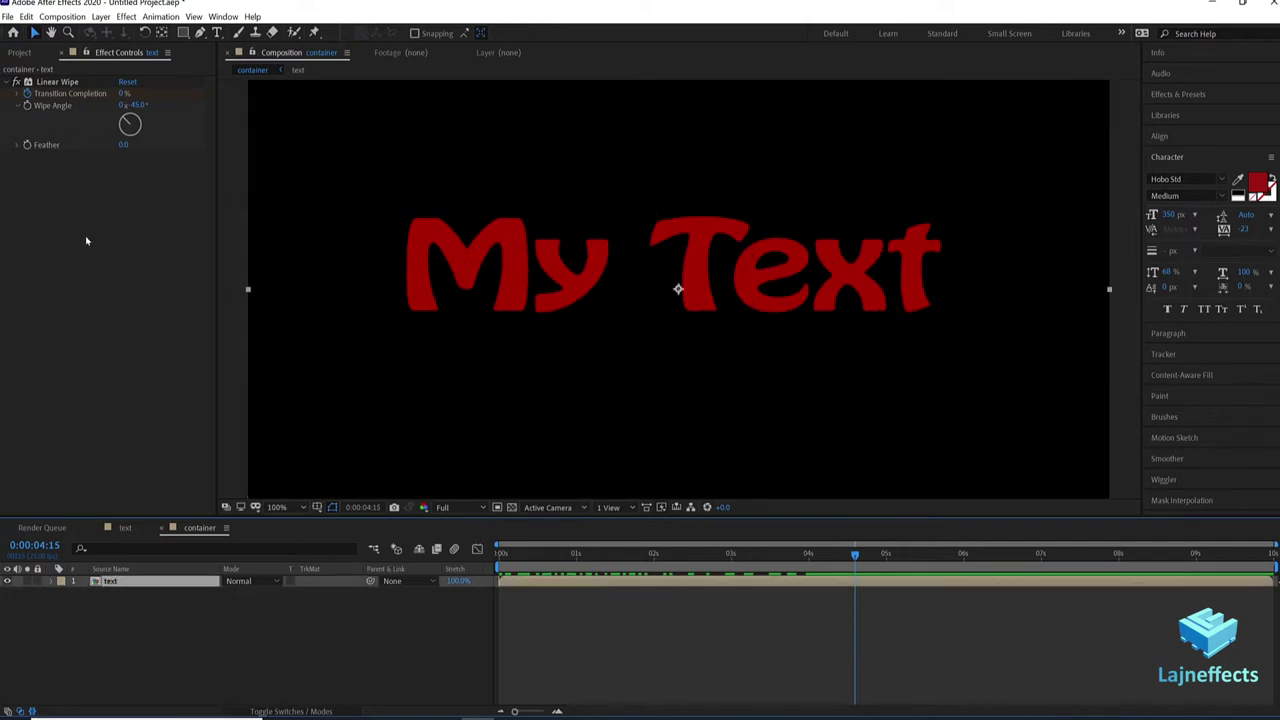
pyautogui.click(63, 82)
pyautogui.hotkey('ctrl', 'd')
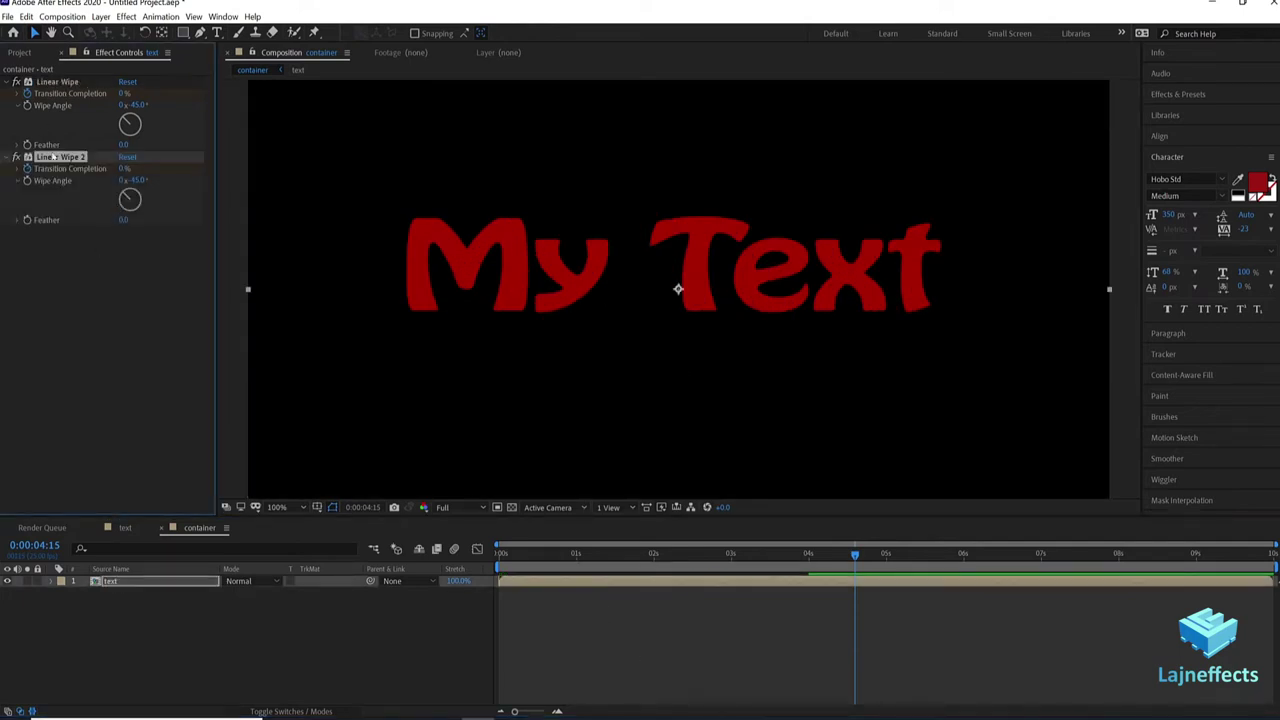
pyautogui.click(122, 276)
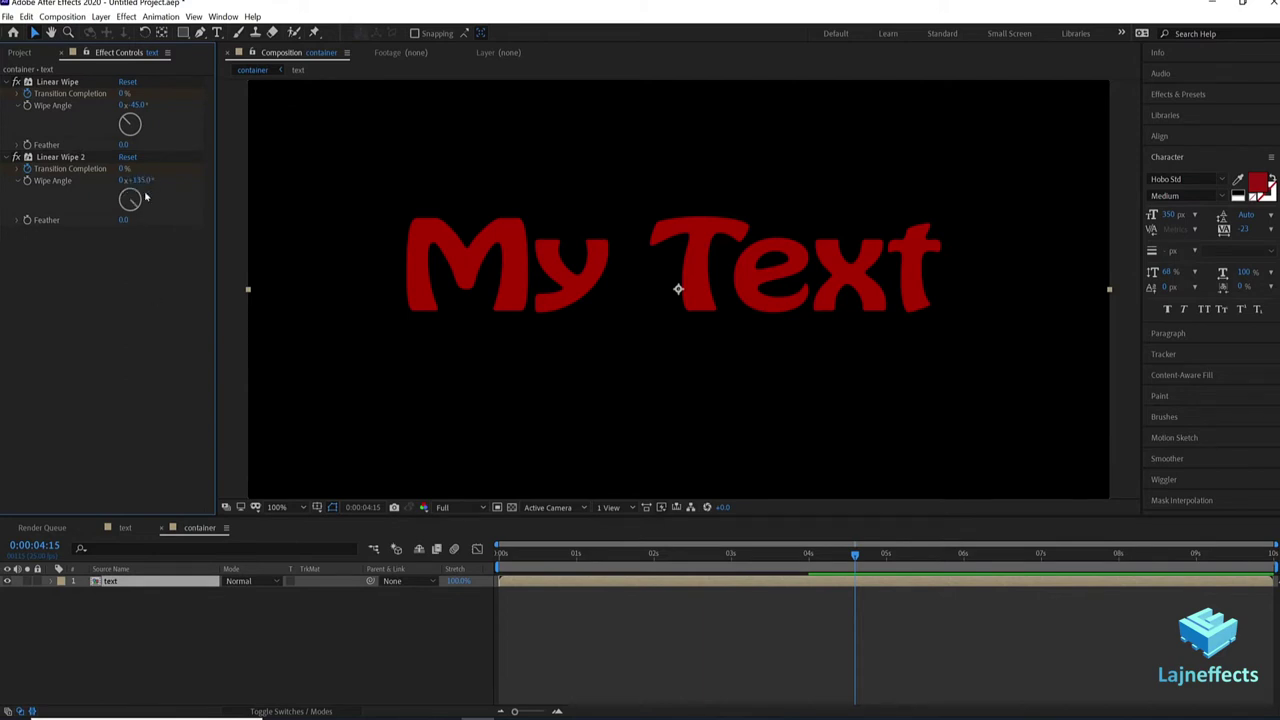
# Step: Time-reverse the second Linear Wipe's Transition Completion keyframes and delay them by about 9 frames
pyautogui.press('u')
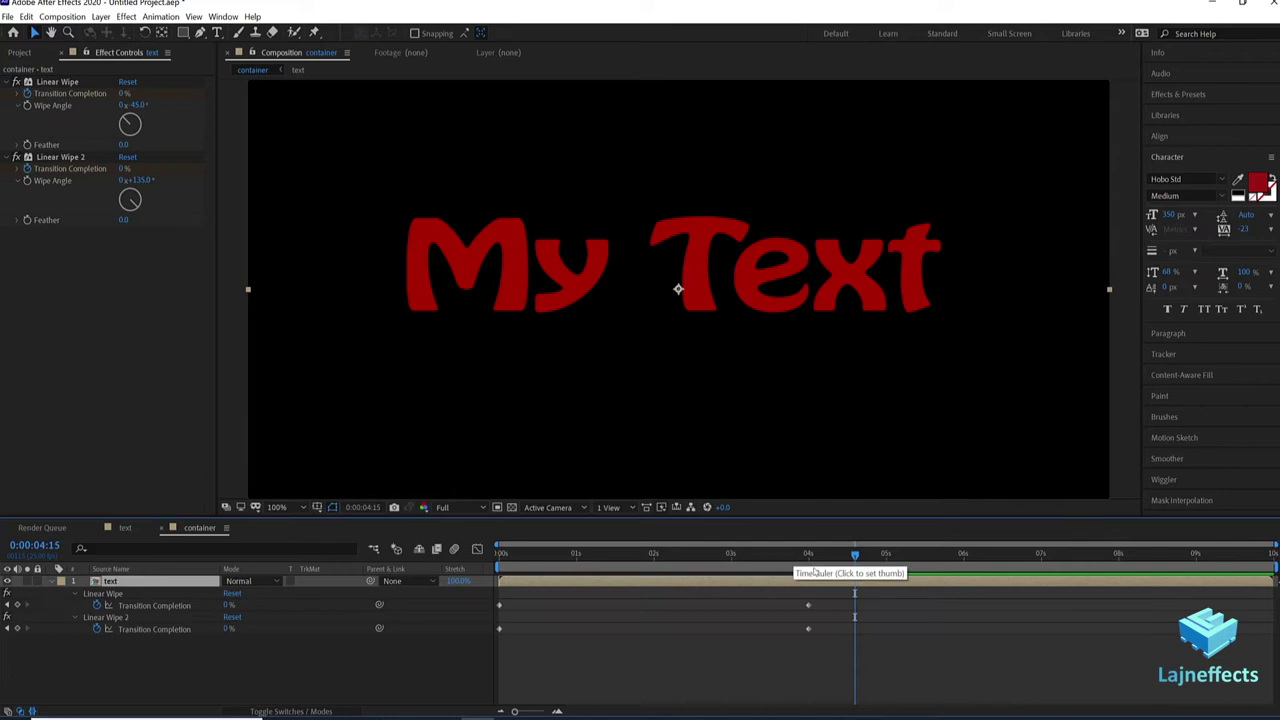
pyautogui.click(820, 650)
pyautogui.moveTo(822, 631); pyautogui.dragTo(482, 648)
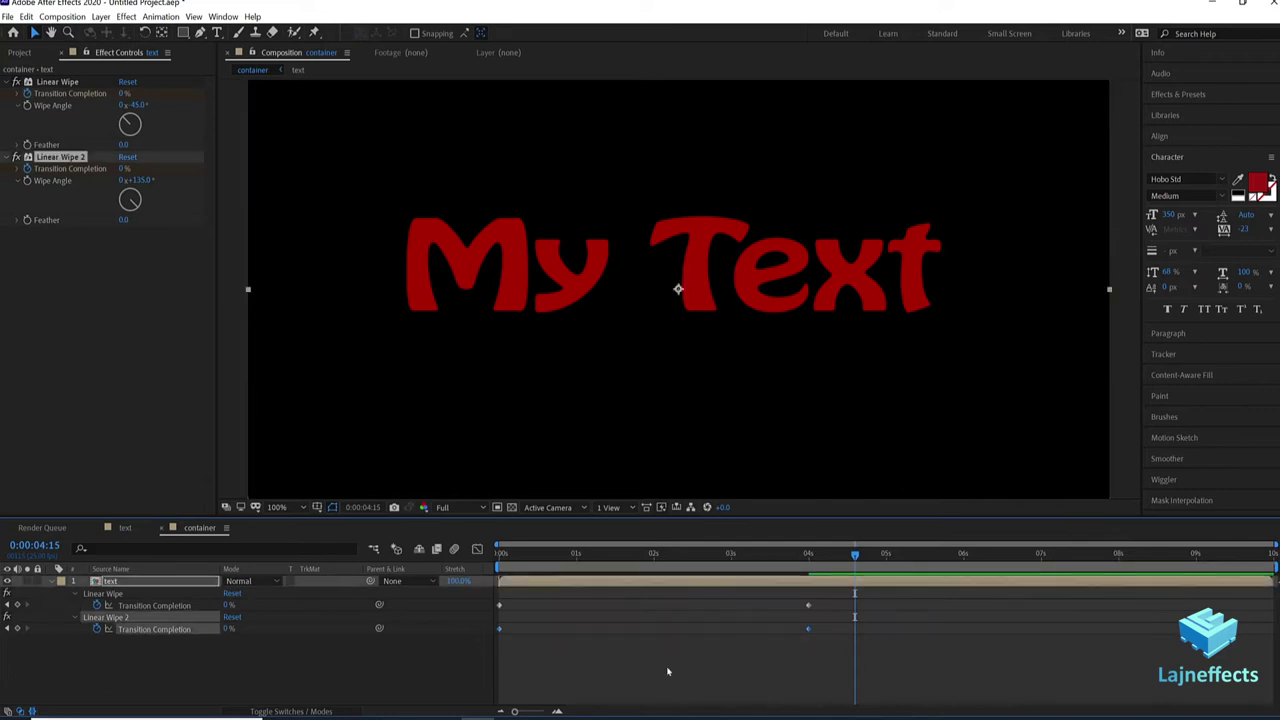
pyautogui.rightClick(810, 630)
pyautogui.moveTo(849, 627)
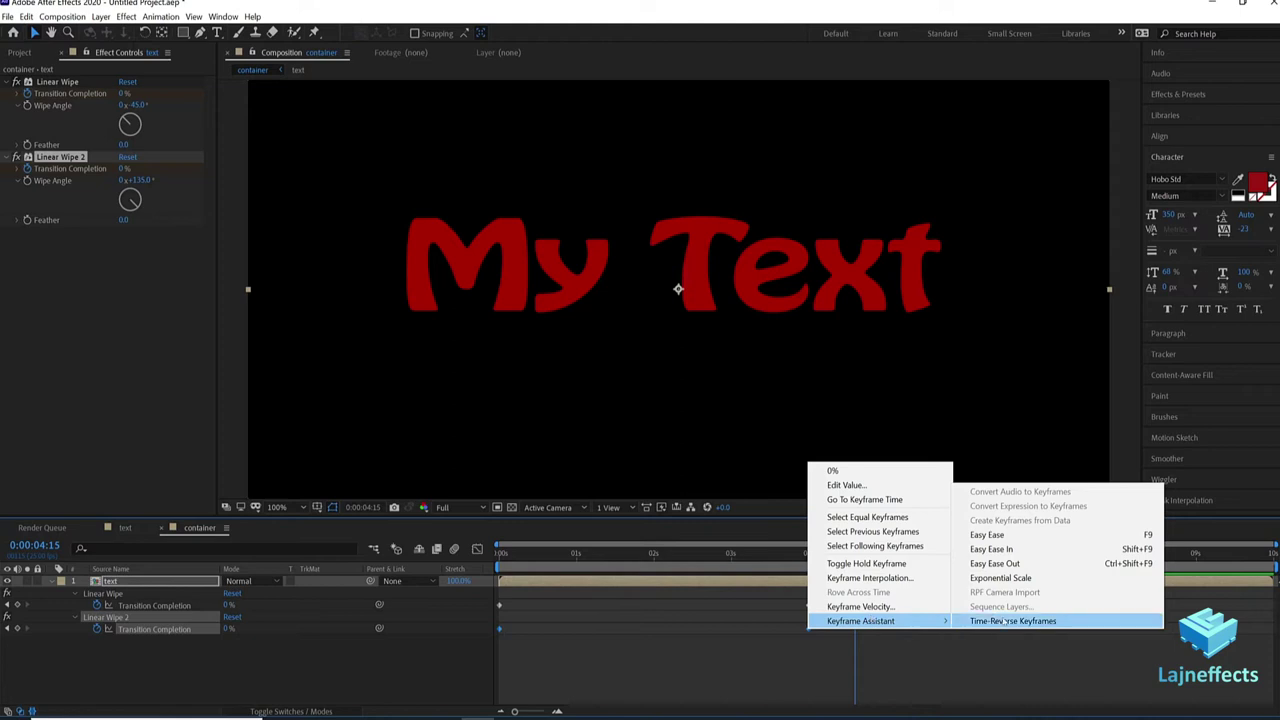
pyautogui.click(1010, 621)
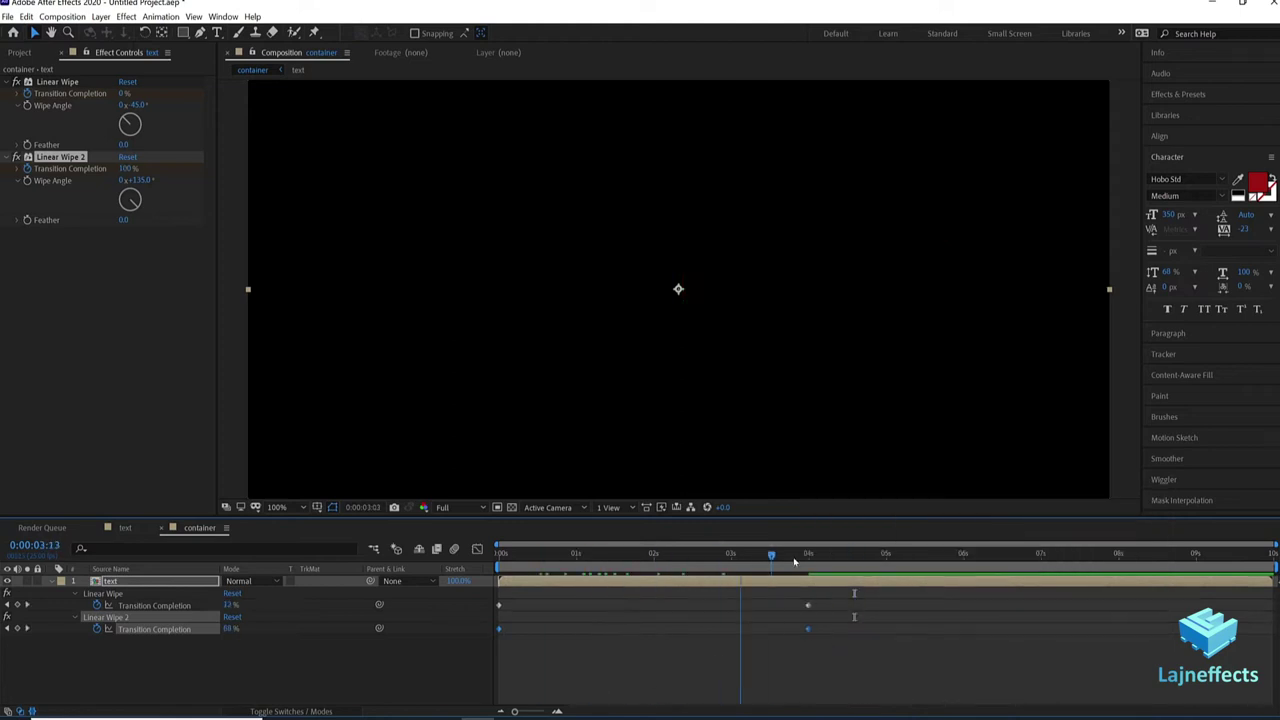
pyautogui.moveTo(623, 553); pyautogui.dragTo(644, 553)
pyautogui.moveTo(829, 627); pyautogui.dragTo(528, 631)
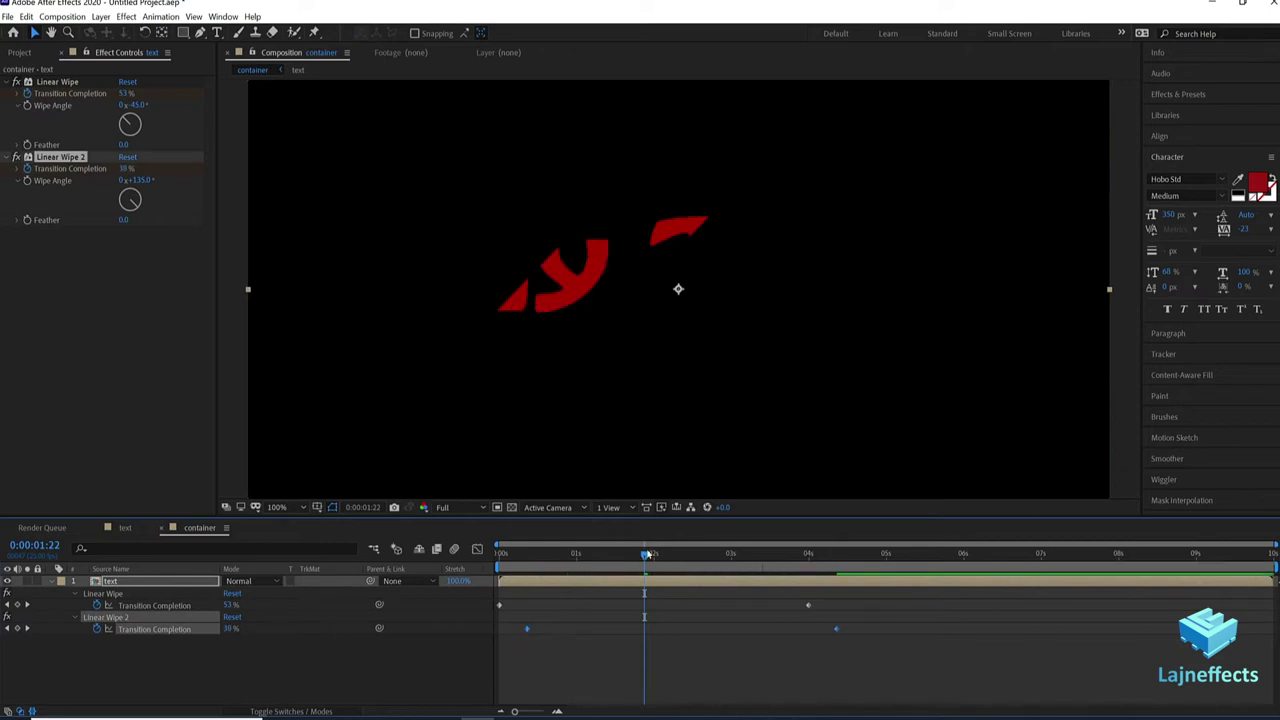
pyautogui.moveTo(528, 553); pyautogui.dragTo(644, 560)
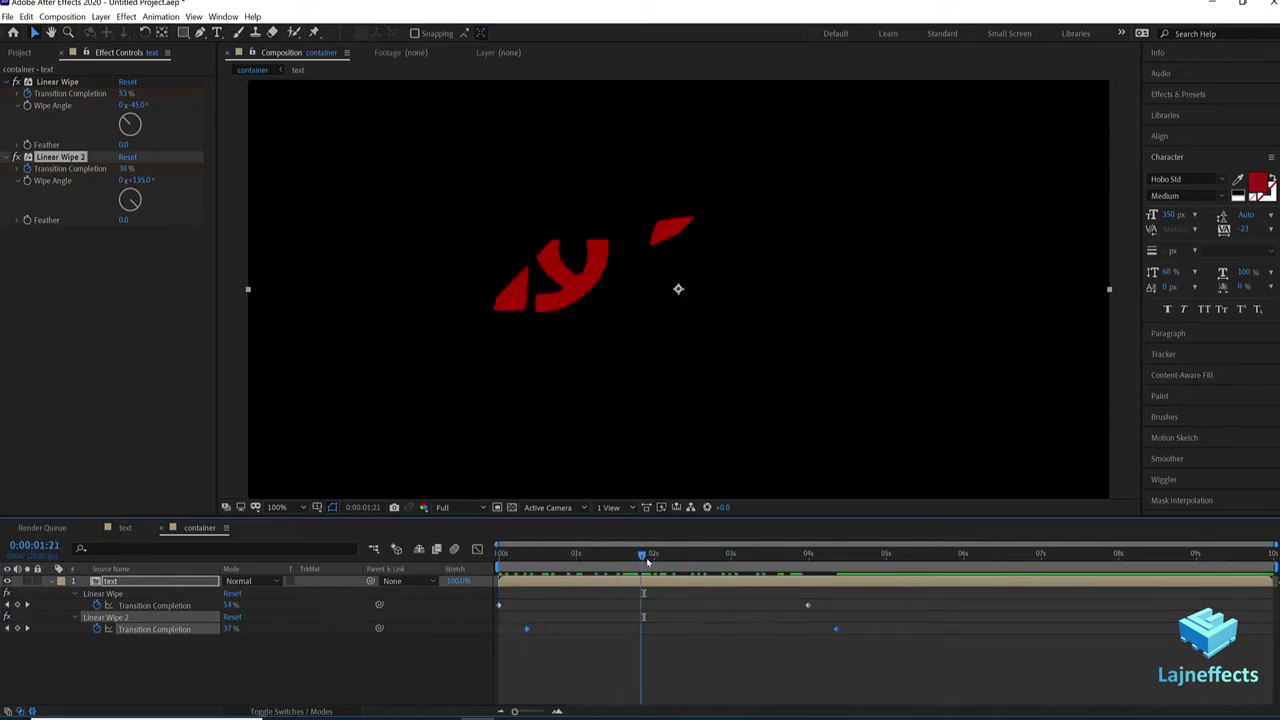
# Step: Set the feather to 141 on the second Linear Wipe and 161 on the first, and play back the animation
pyautogui.moveTo(122, 220); pyautogui.dragTo(168, 220)
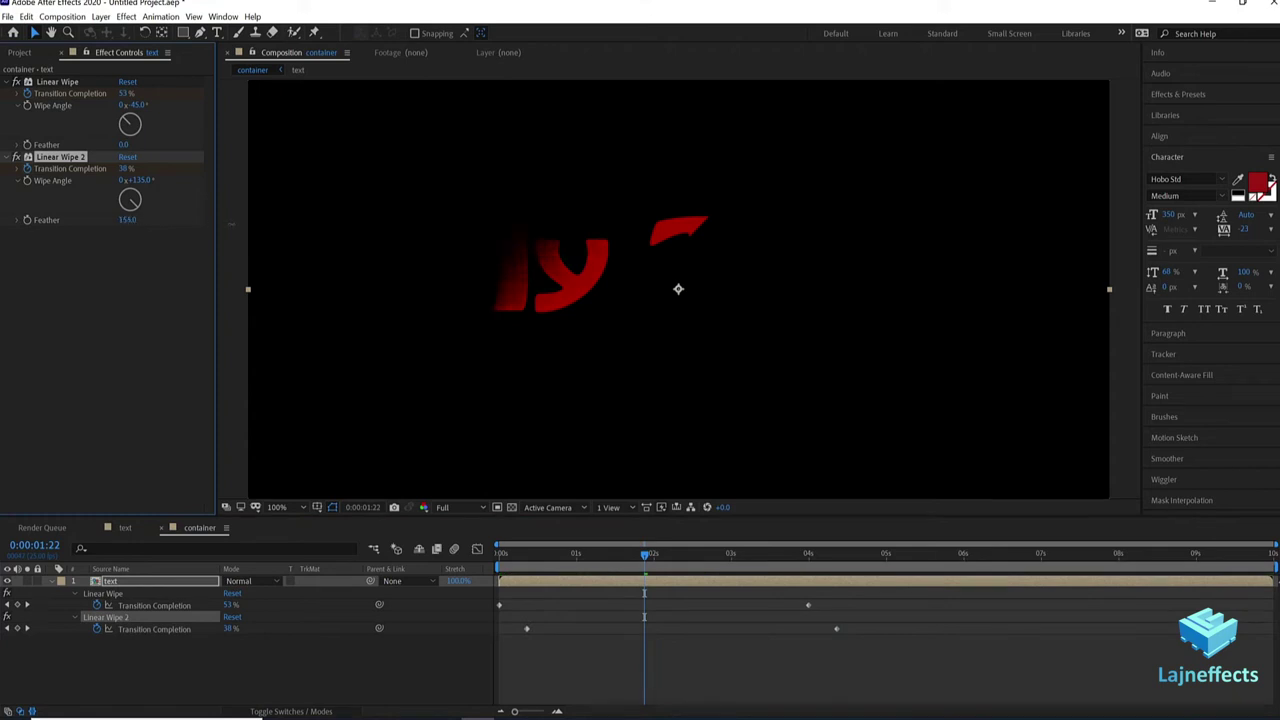
pyautogui.moveTo(122, 145); pyautogui.dragTo(196, 145)
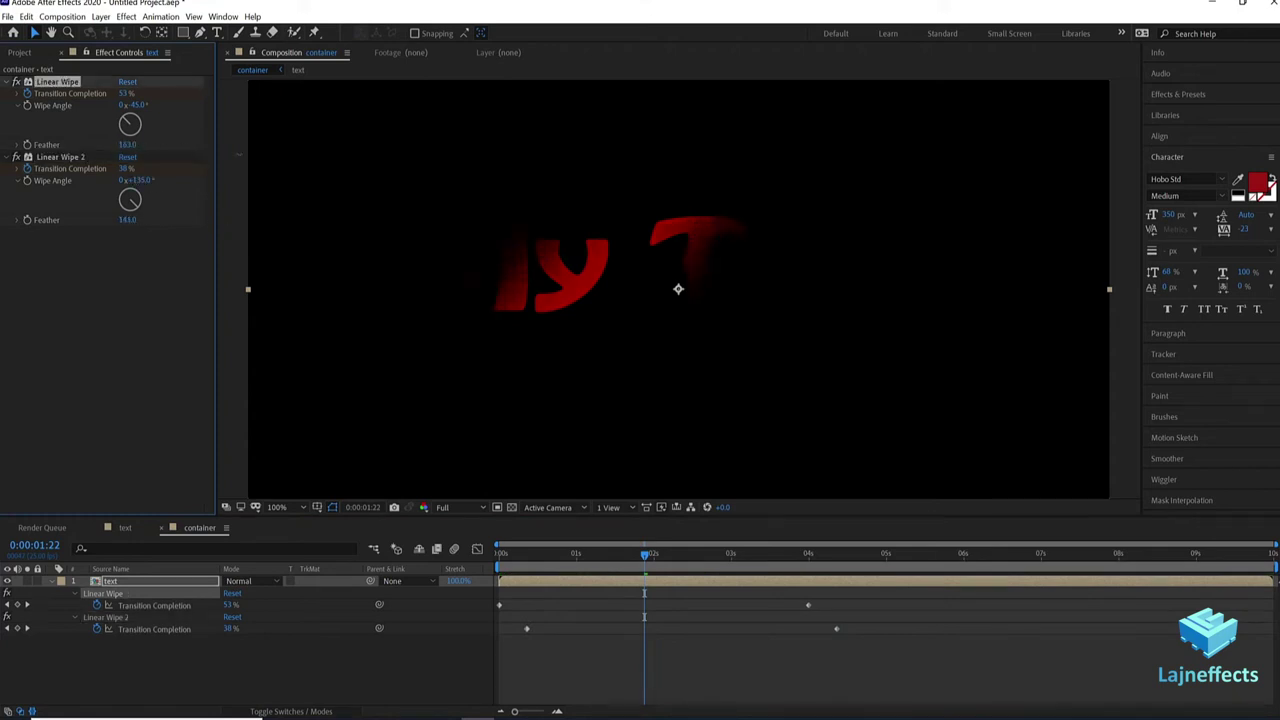
pyautogui.moveTo(630, 557); pyautogui.dragTo(488, 553)
pyautogui.scroll(-1, 630, 333)
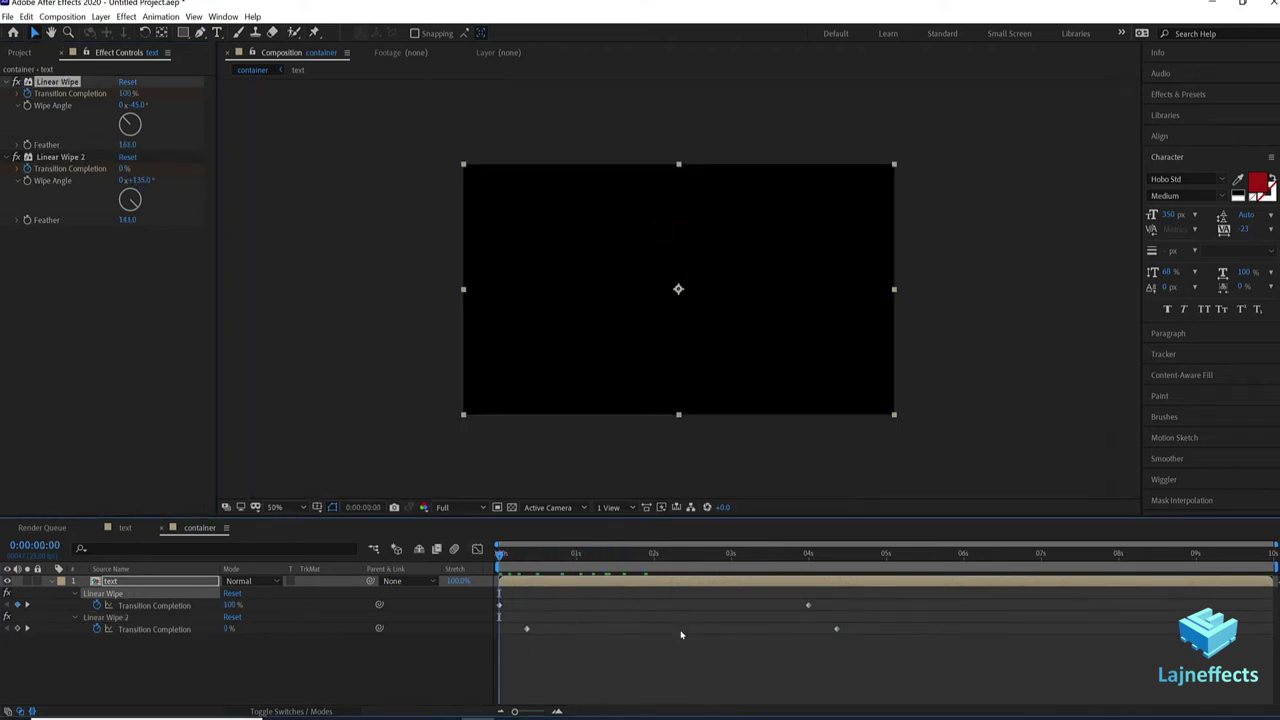
pyautogui.click(655, 634)
pyautogui.press('space')
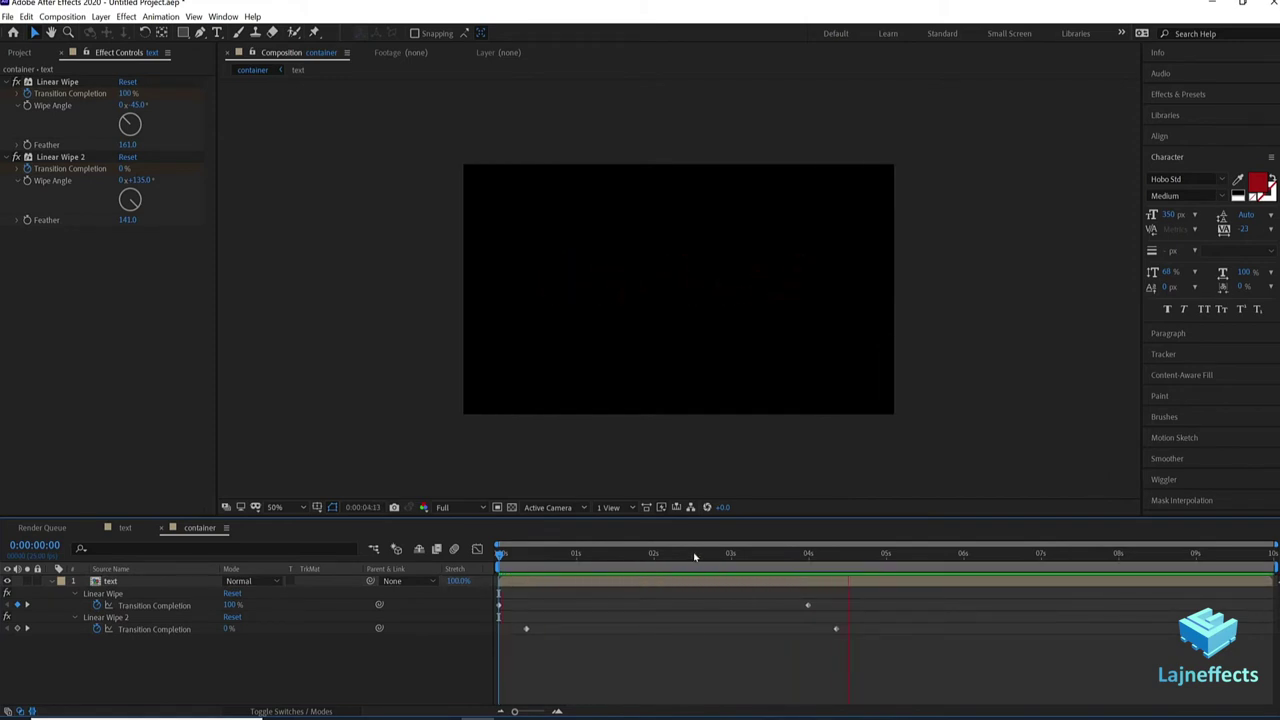
# Step: Apply a Turbulent Displace effect to the nested text layer, viewing it at about 2 seconds
pyautogui.moveTo(694, 554); pyautogui.dragTo(670, 588)
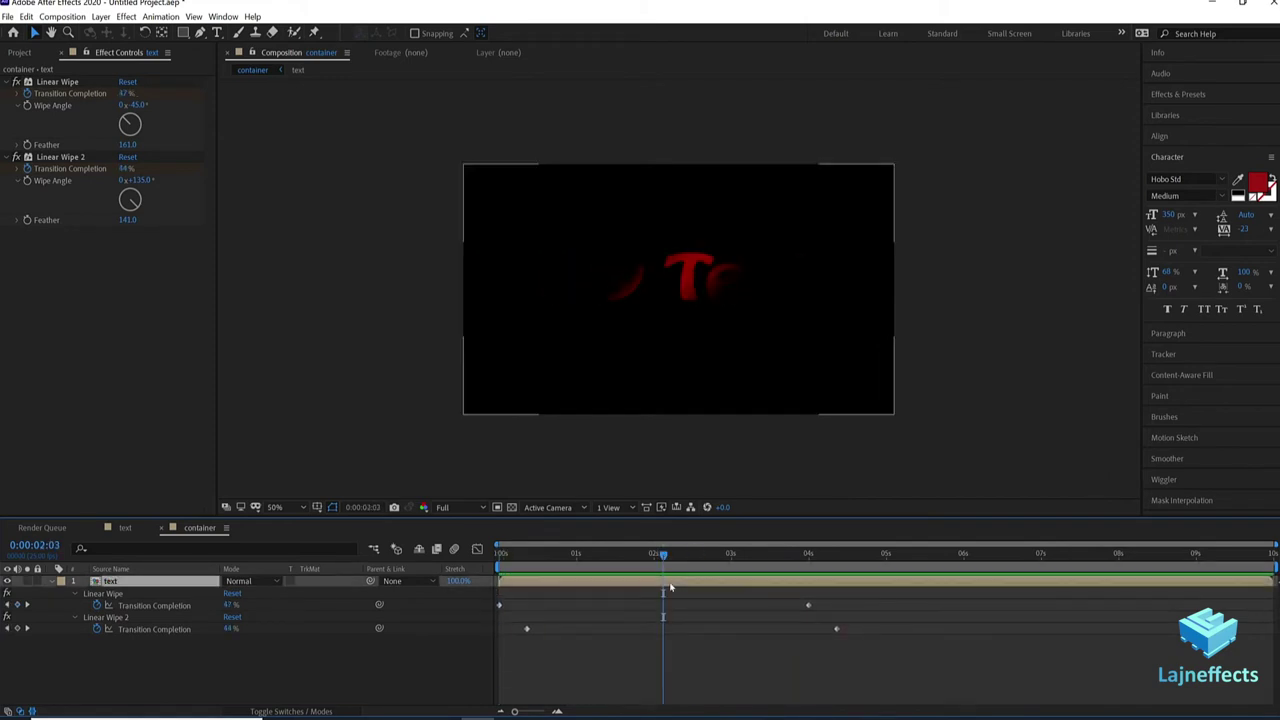
pyautogui.rightClick(101, 296)
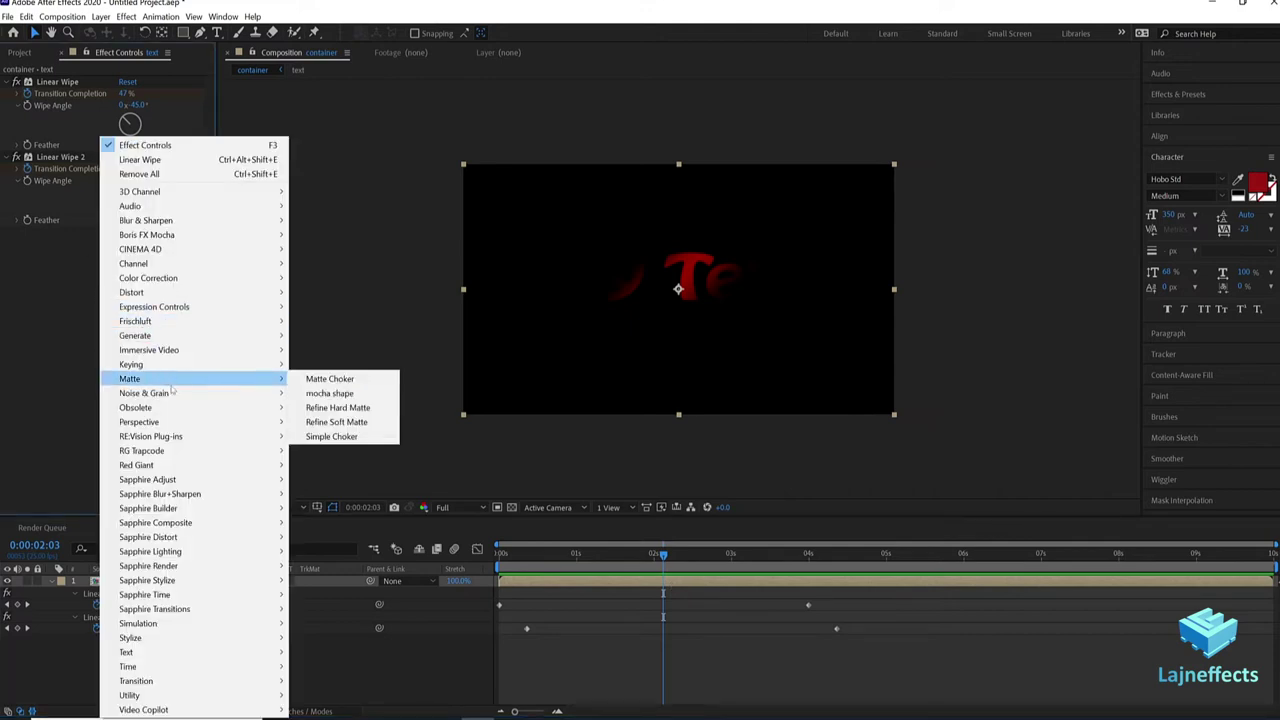
pyautogui.moveTo(138, 283)
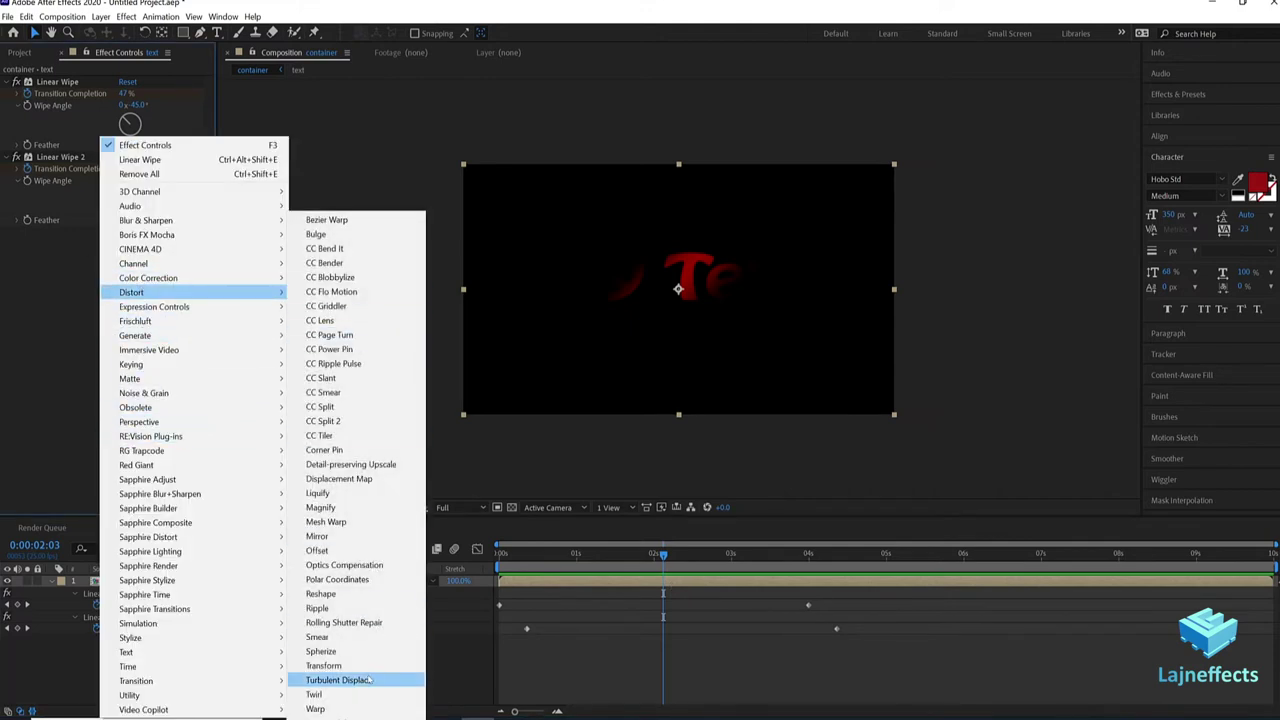
pyautogui.click(362, 679)
# Step: Set Turbulent Displace to Turbulent Smoother with amount 300 and size 5, and scrub through the distorted text
pyautogui.press('/')
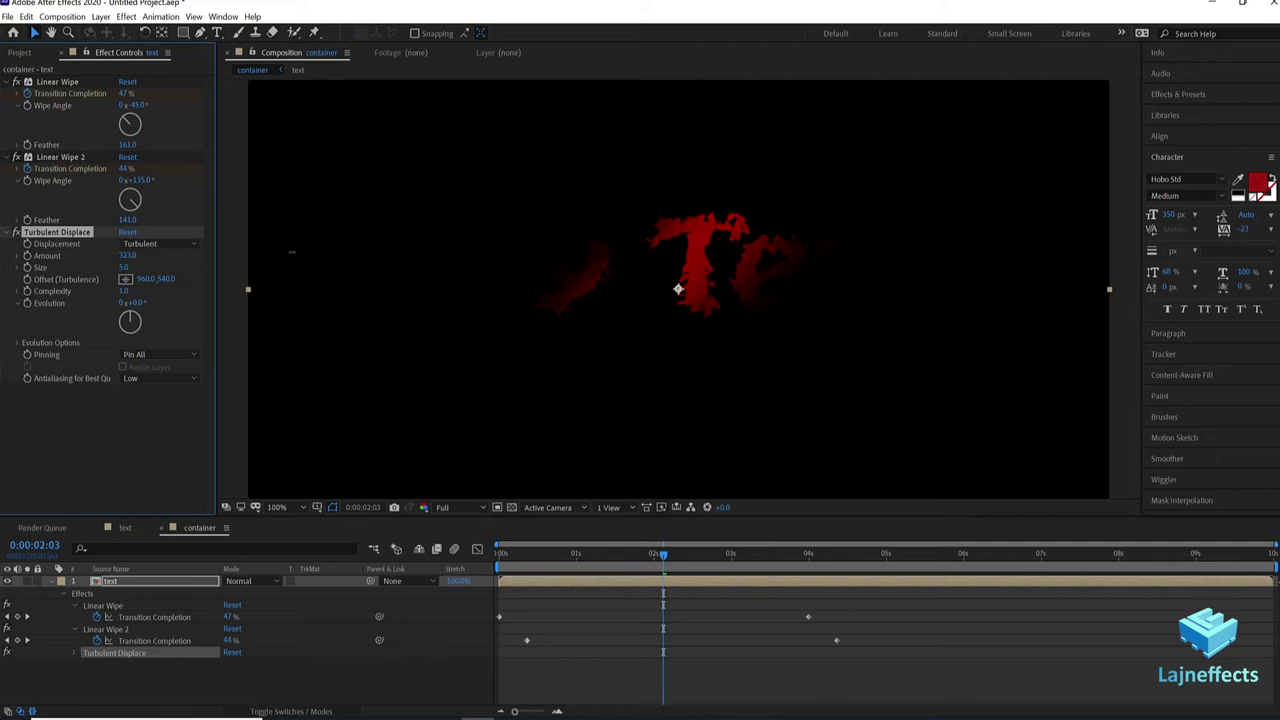
pyautogui.moveTo(127, 267); pyautogui.dragTo(117, 271)
pyautogui.click(152, 244)
pyautogui.click(180, 305)
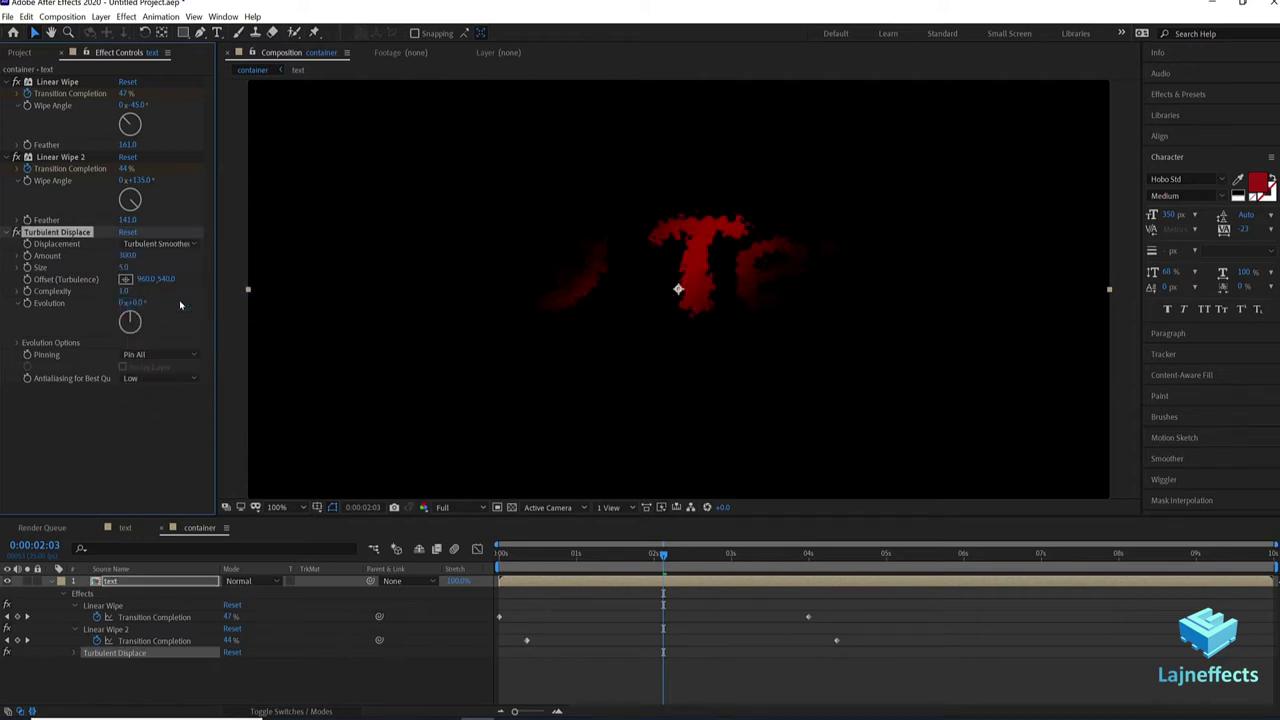
pyautogui.moveTo(660, 554); pyautogui.dragTo(700, 557)
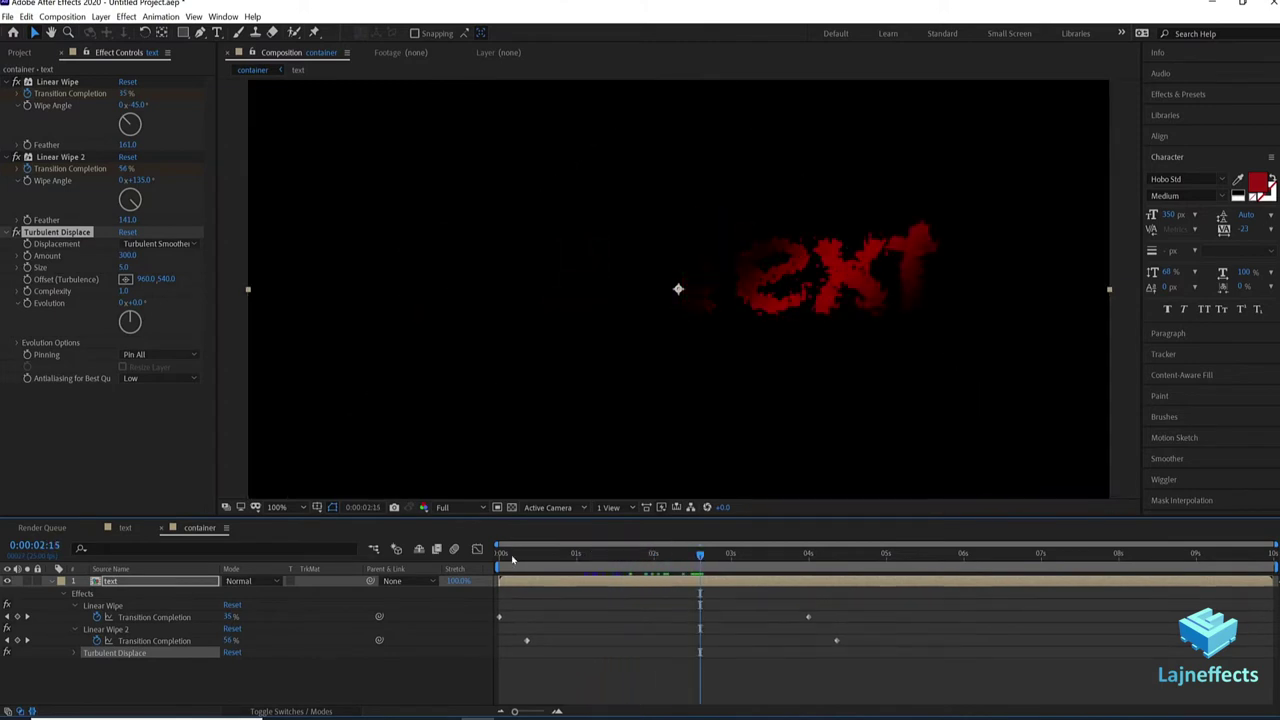
# Step: Keyframe Turbulent Displace's Offset (Turbulence) from 960, 540 at the start to 1260, 540 at 0:00:02:24, and reveal the layer's keyframes
pyautogui.press('Home')
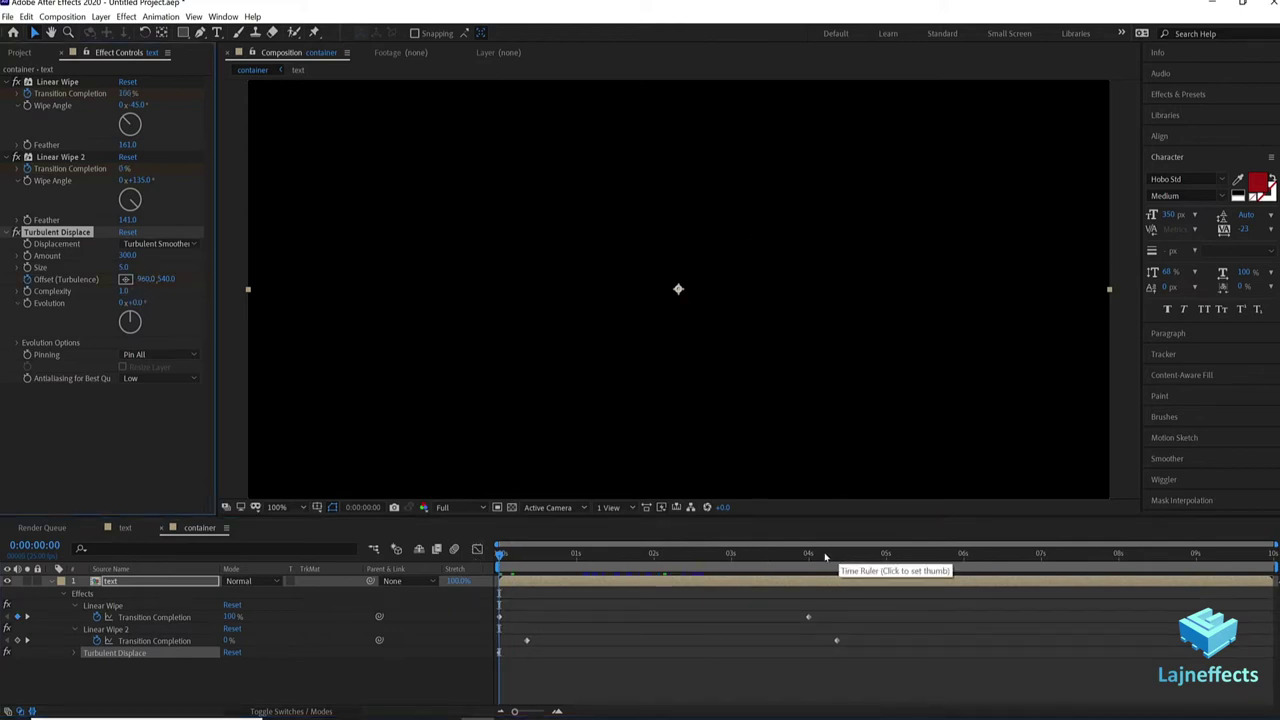
pyautogui.click(729, 553)
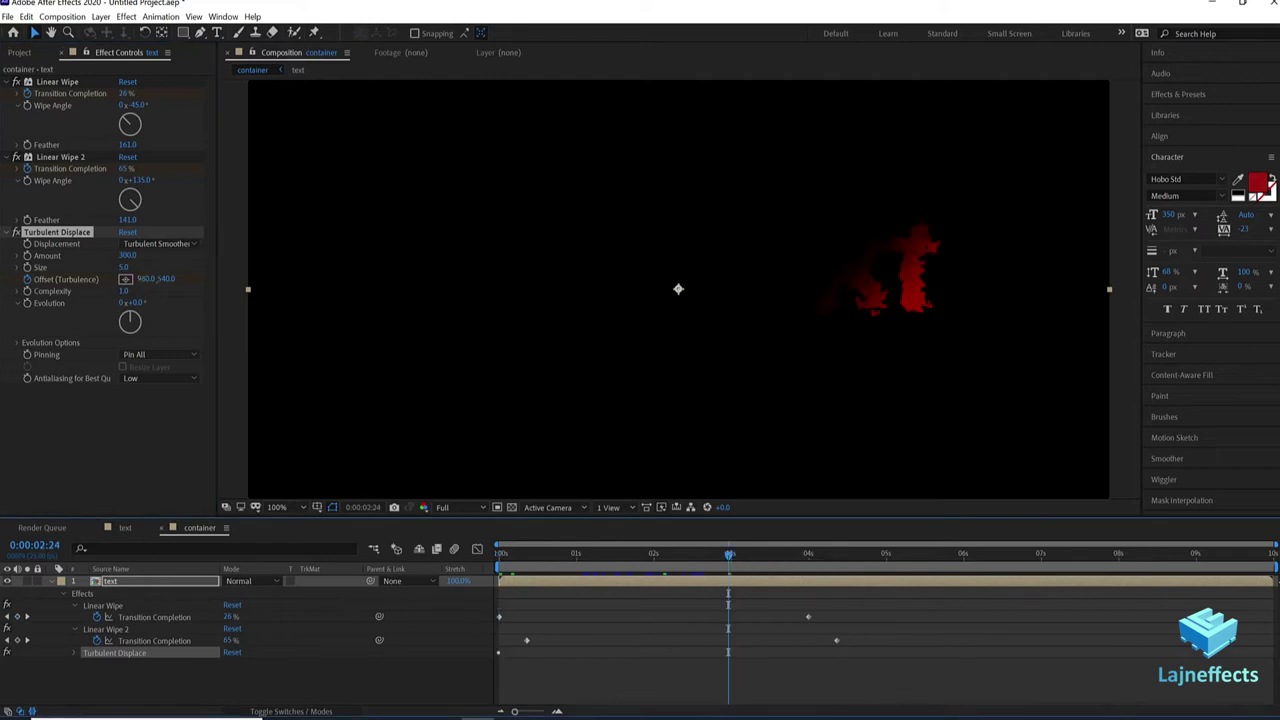
pyautogui.click(146, 279)
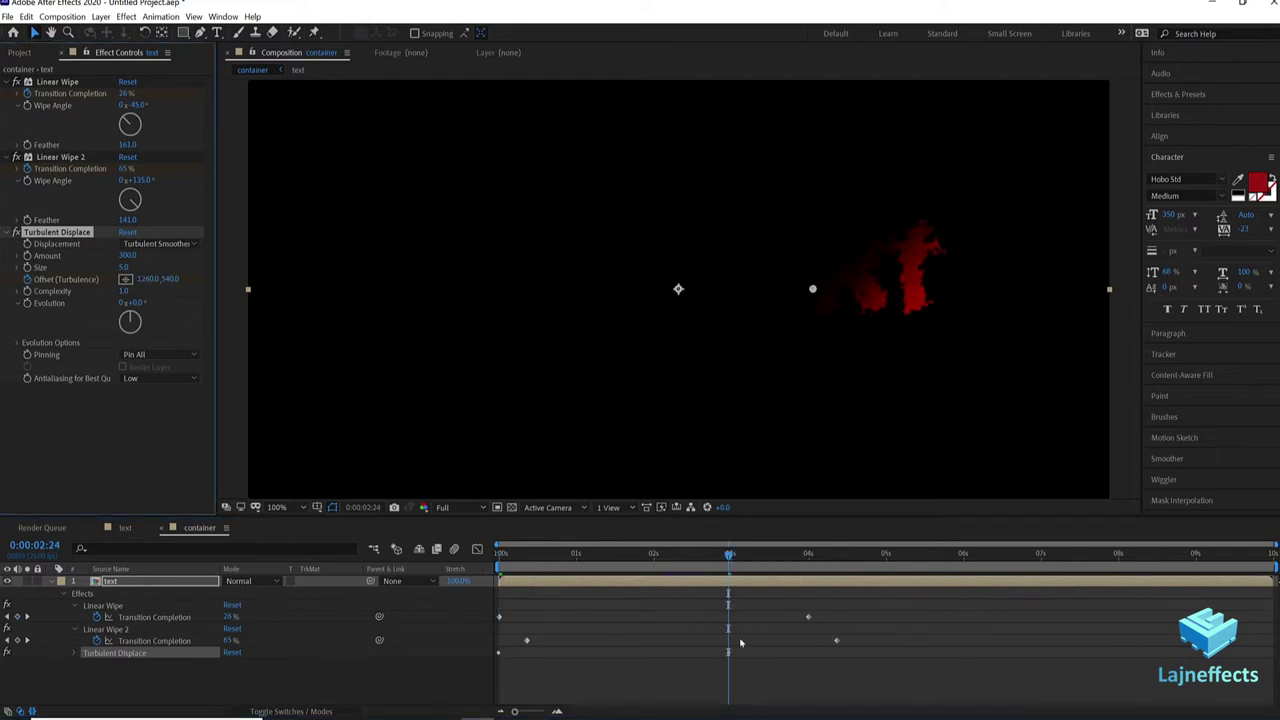
pyautogui.click(757, 674)
pyautogui.click(749, 583)
pyautogui.press('u')
pyautogui.press('u')
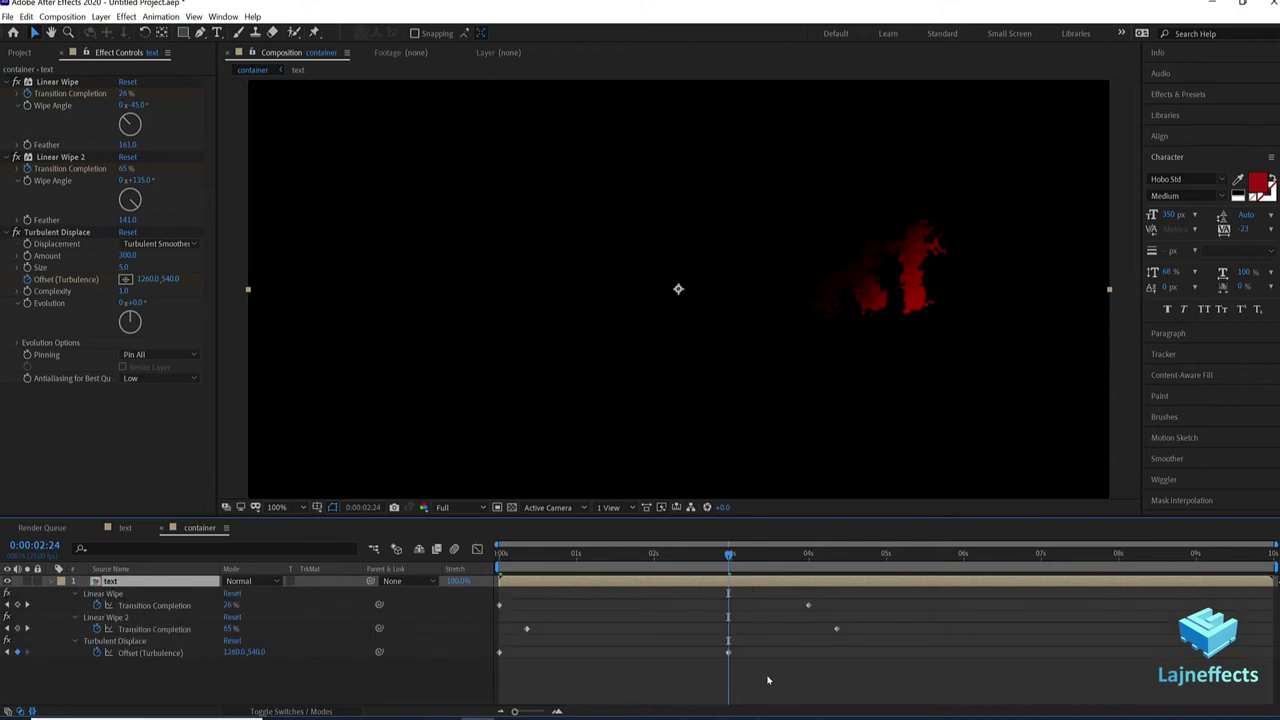
# Step: Move the second Offset (Turbulence) keyframe to about 4.4 seconds and preview the animation
pyautogui.moveTo(728, 652); pyautogui.dragTo(774, 652)
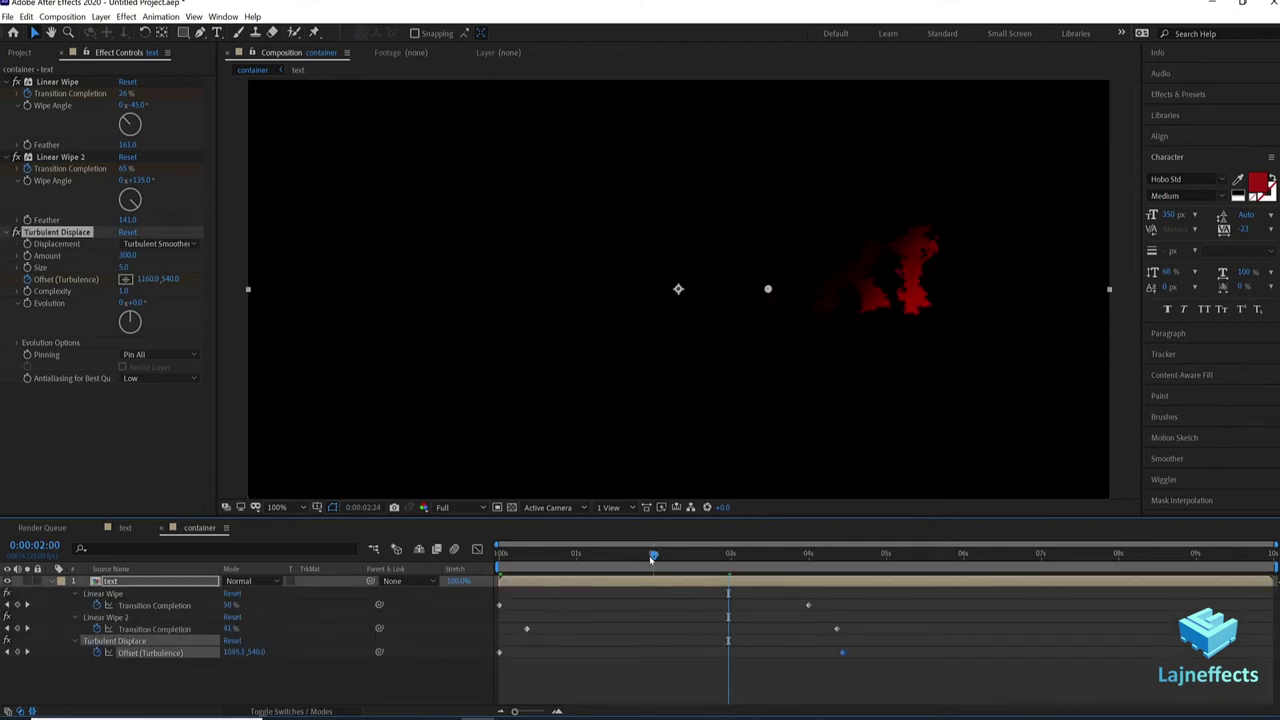
pyautogui.moveTo(651, 558); pyautogui.dragTo(616, 556)
pyautogui.press('space')
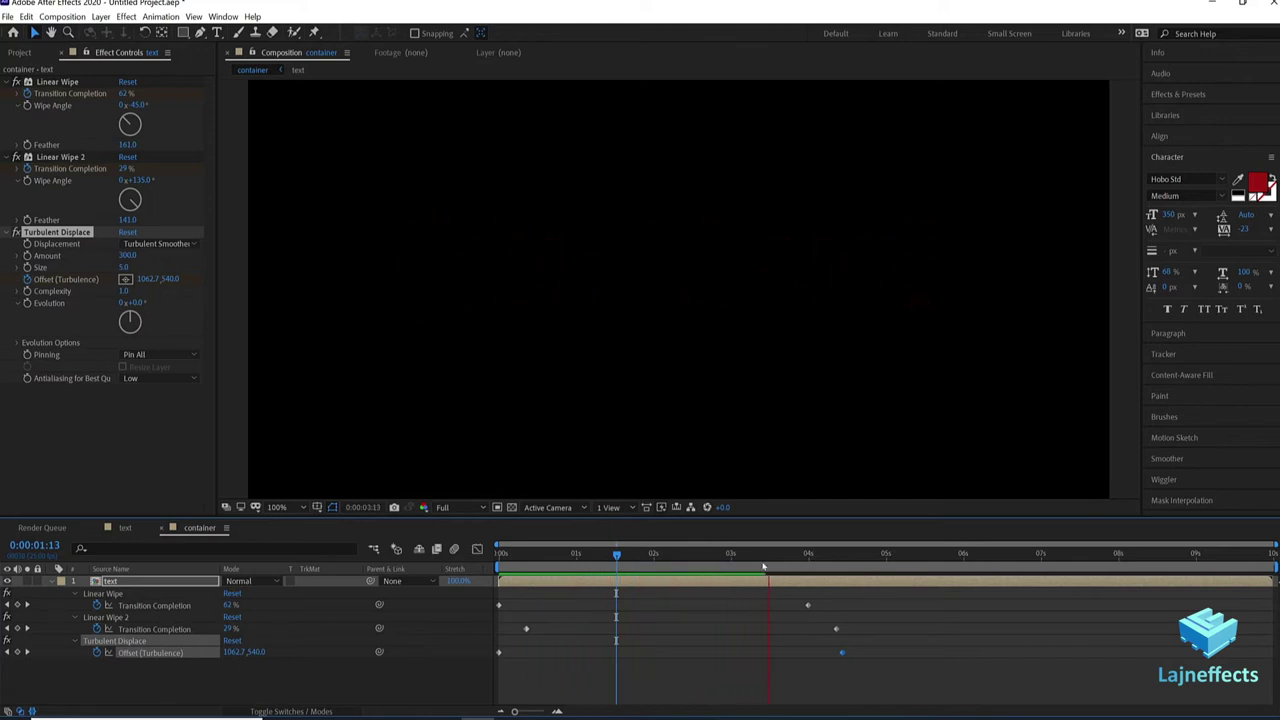
pyautogui.moveTo(712, 556); pyautogui.dragTo(688, 555)
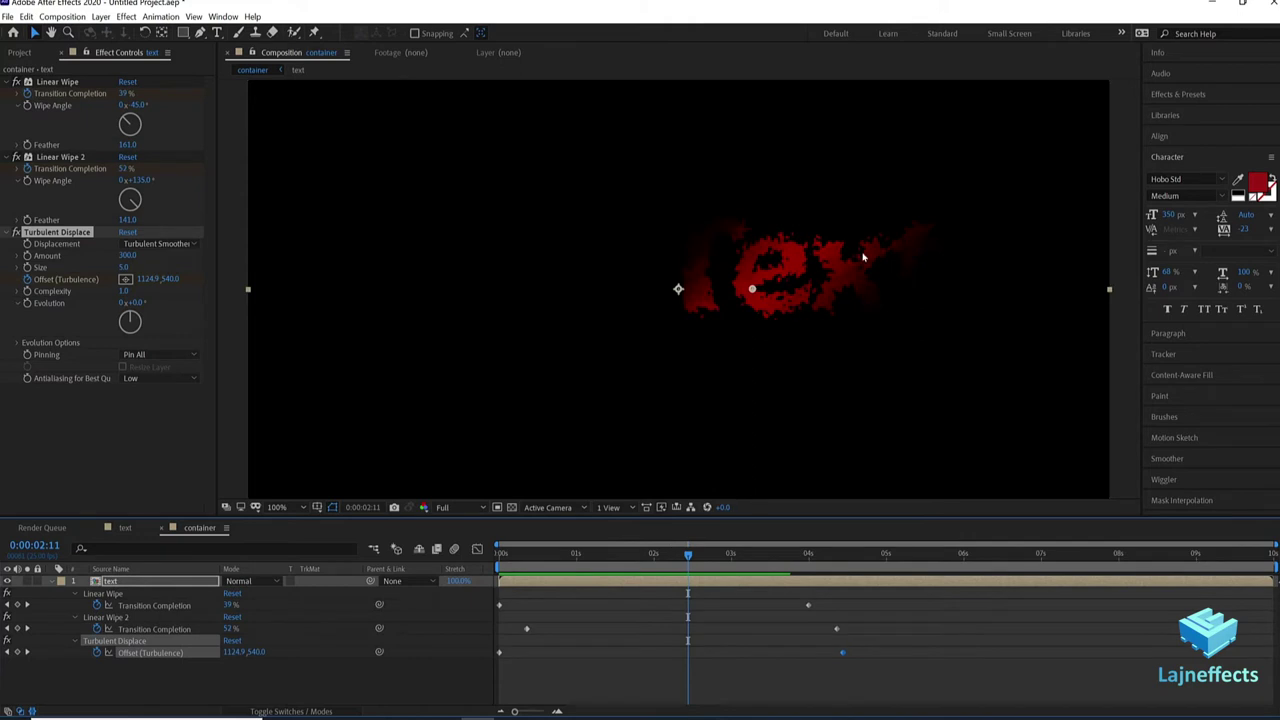
# Step: Apply CC Vector Blur to the text layer with type Perpendicular, amount 31 and angle offset 29°, and scrub through the result
pyautogui.rightClick(142, 428)
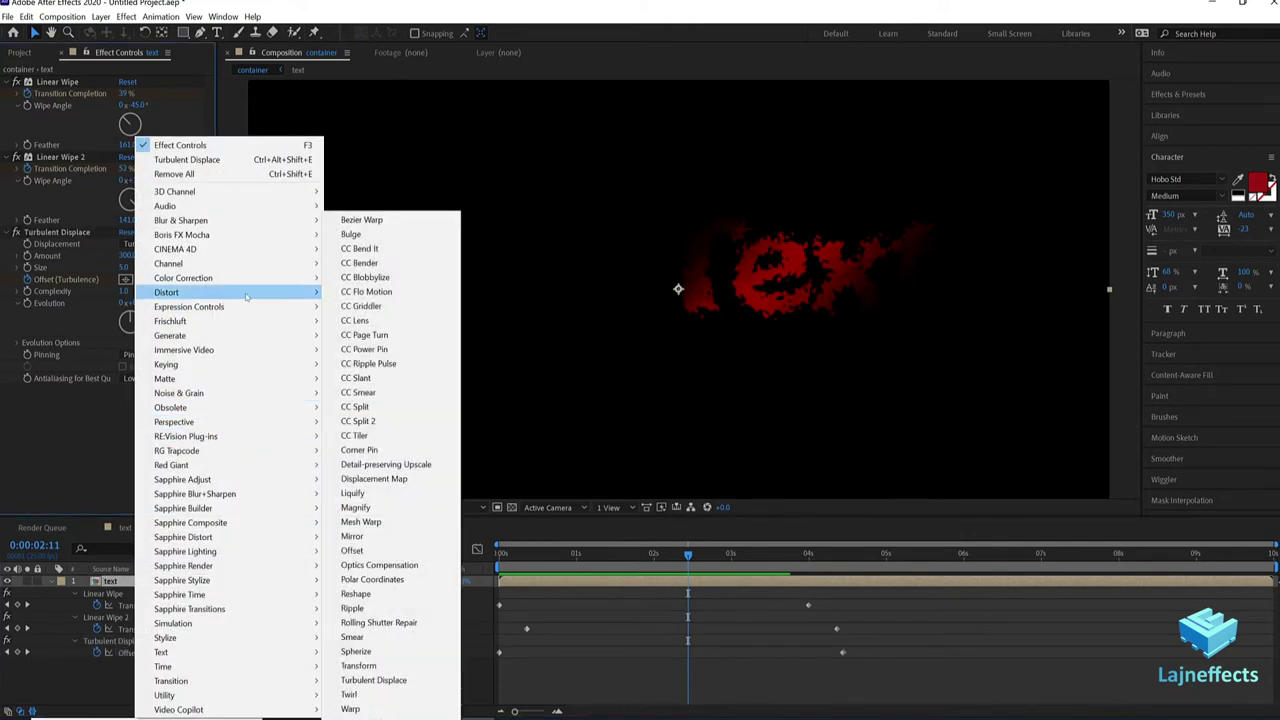
pyautogui.moveTo(259, 226)
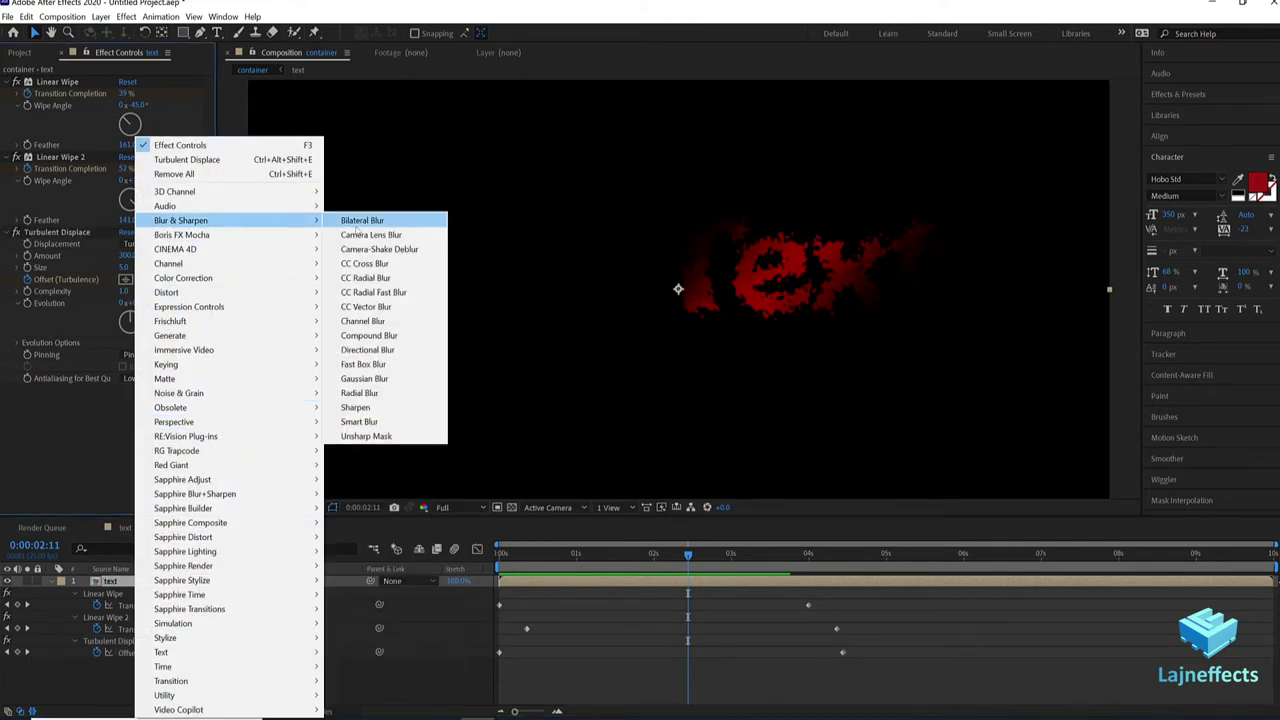
pyautogui.click(362, 308)
pyautogui.click(142, 403)
pyautogui.click(145, 442)
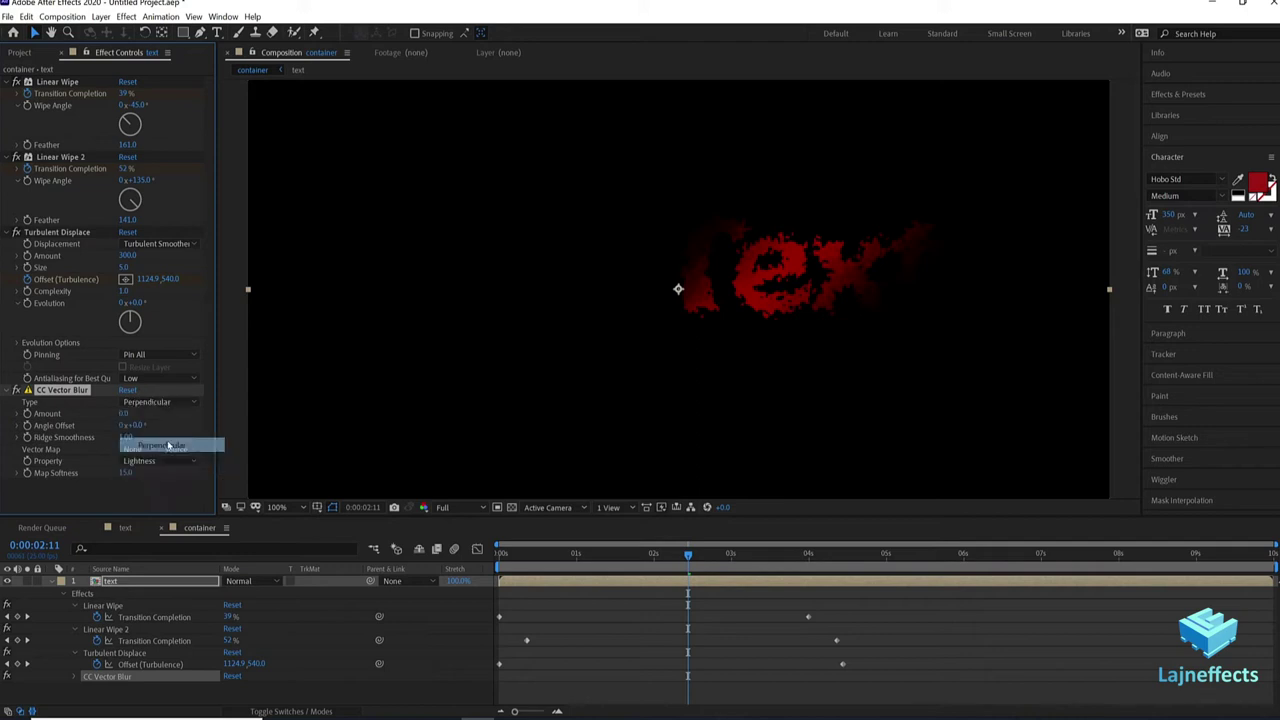
pyautogui.moveTo(123, 413); pyautogui.dragTo(170, 426)
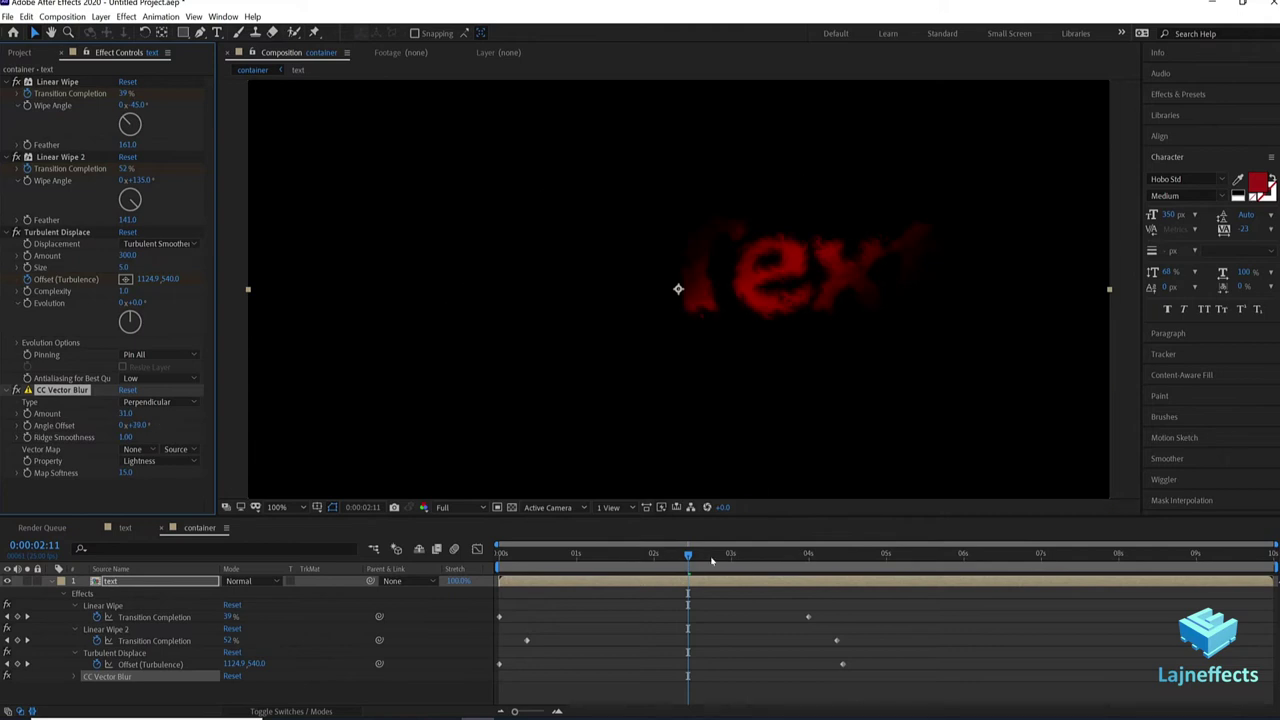
pyautogui.moveTo(712, 561); pyautogui.dragTo(744, 561)
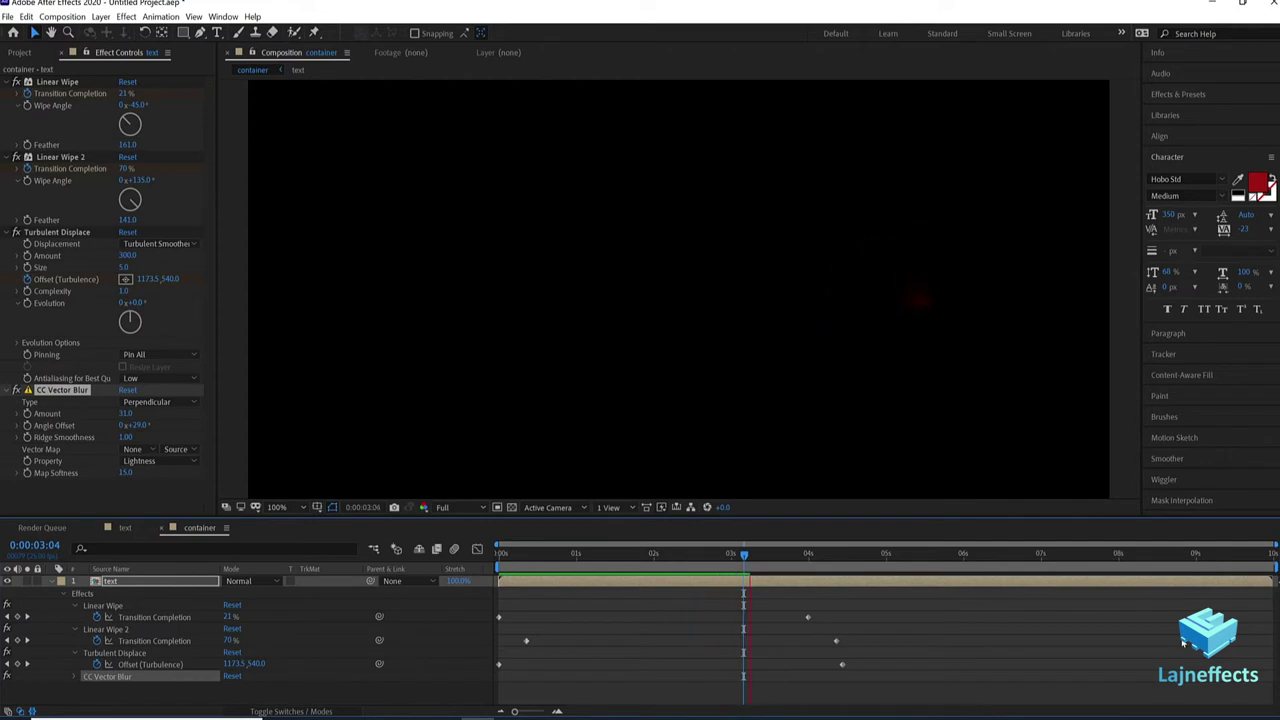
# Step: Collapse the text layer's properties and duplicate the layer, viewing it at 0:00:01:23
pyautogui.click(708, 594)
pyautogui.click(706, 583)
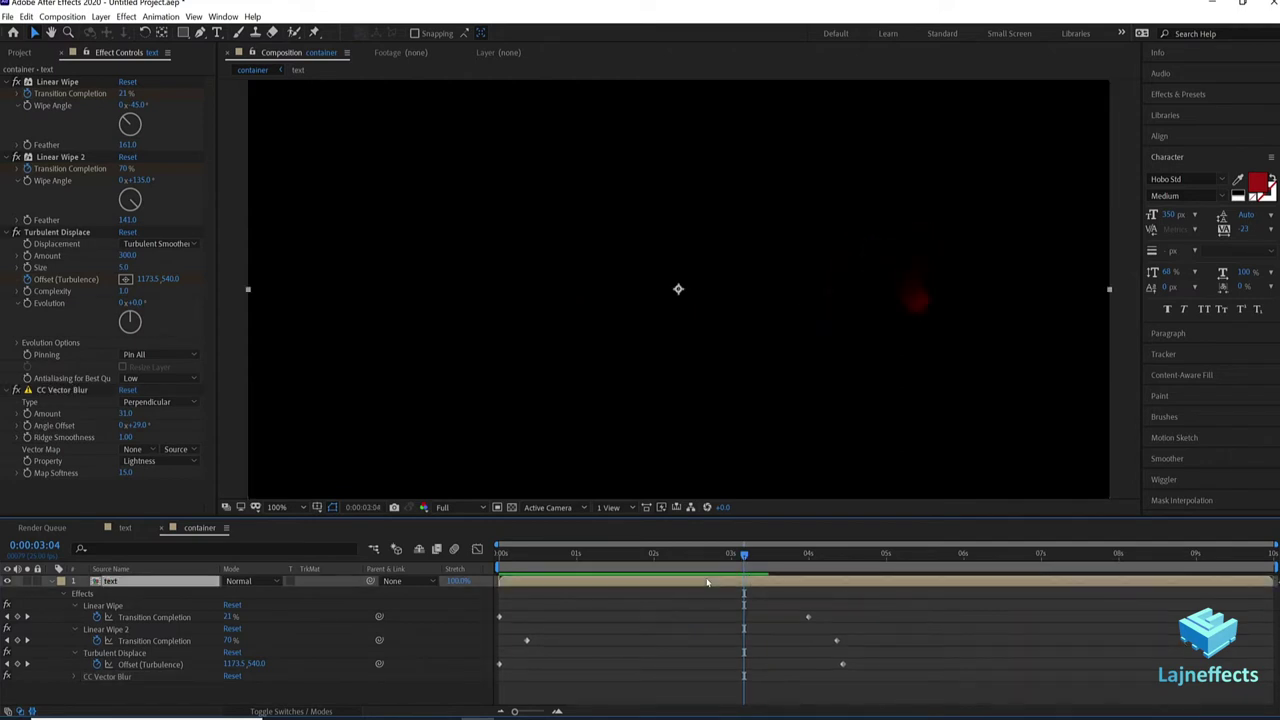
pyautogui.press('u')
pyautogui.click(706, 617)
pyautogui.scroll(-1, 694, 329)
pyautogui.click(672, 580)
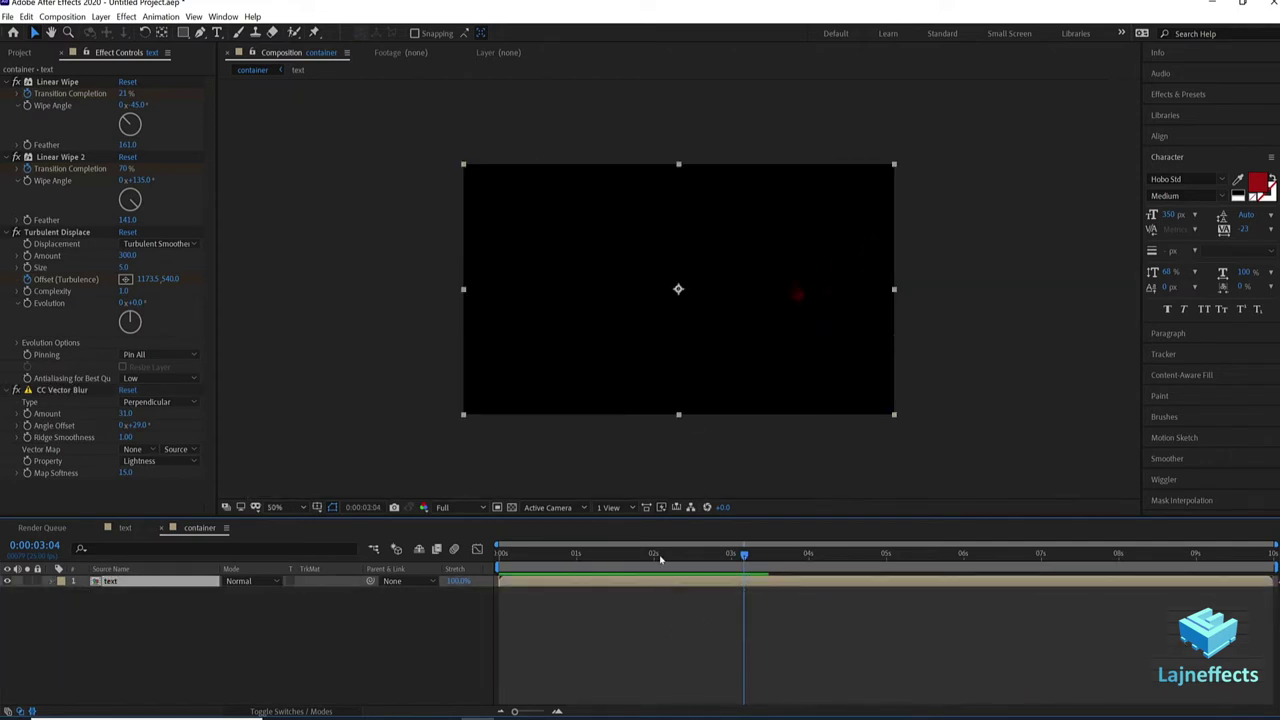
pyautogui.moveTo(657, 556); pyautogui.dragTo(648, 556)
pyautogui.click(676, 589)
pyautogui.click(676, 587)
pyautogui.hotkey('ctrl', 'd')
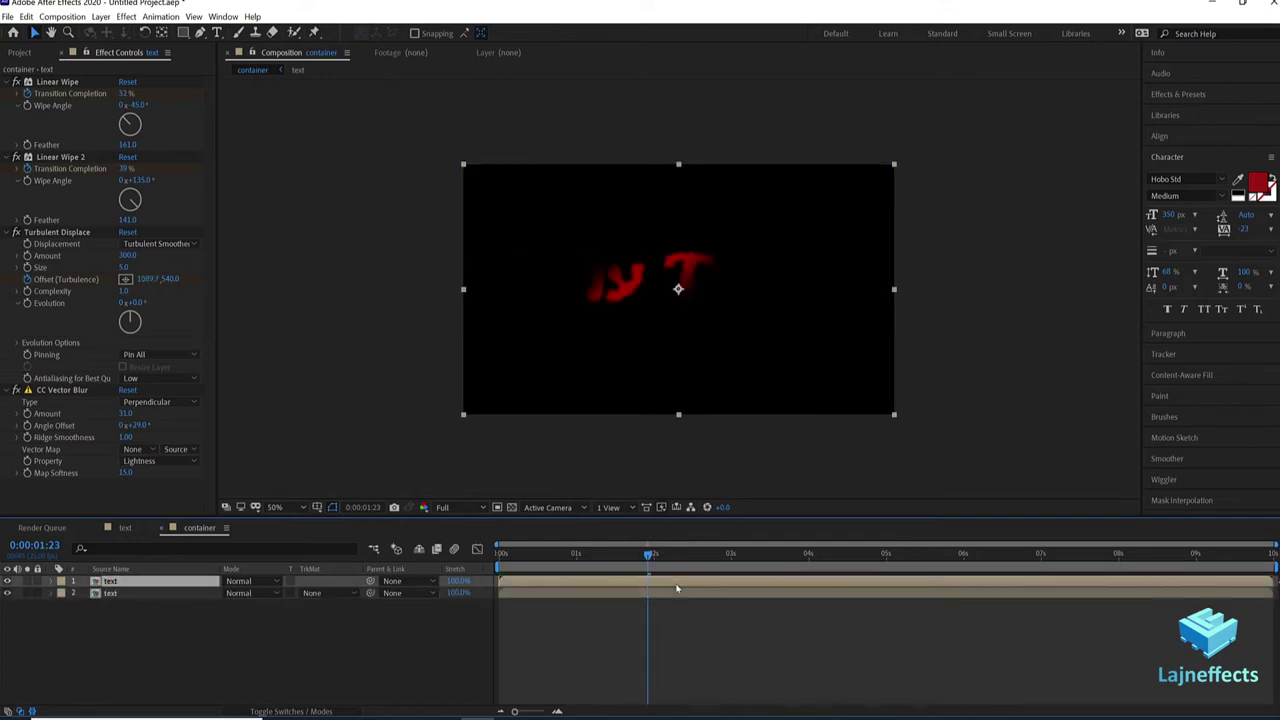
# Step: Label the upper text layer red and delete its Linear Wipe 2, Turbulent Displace and CC Vector Blur effects
pyautogui.click(62, 581)
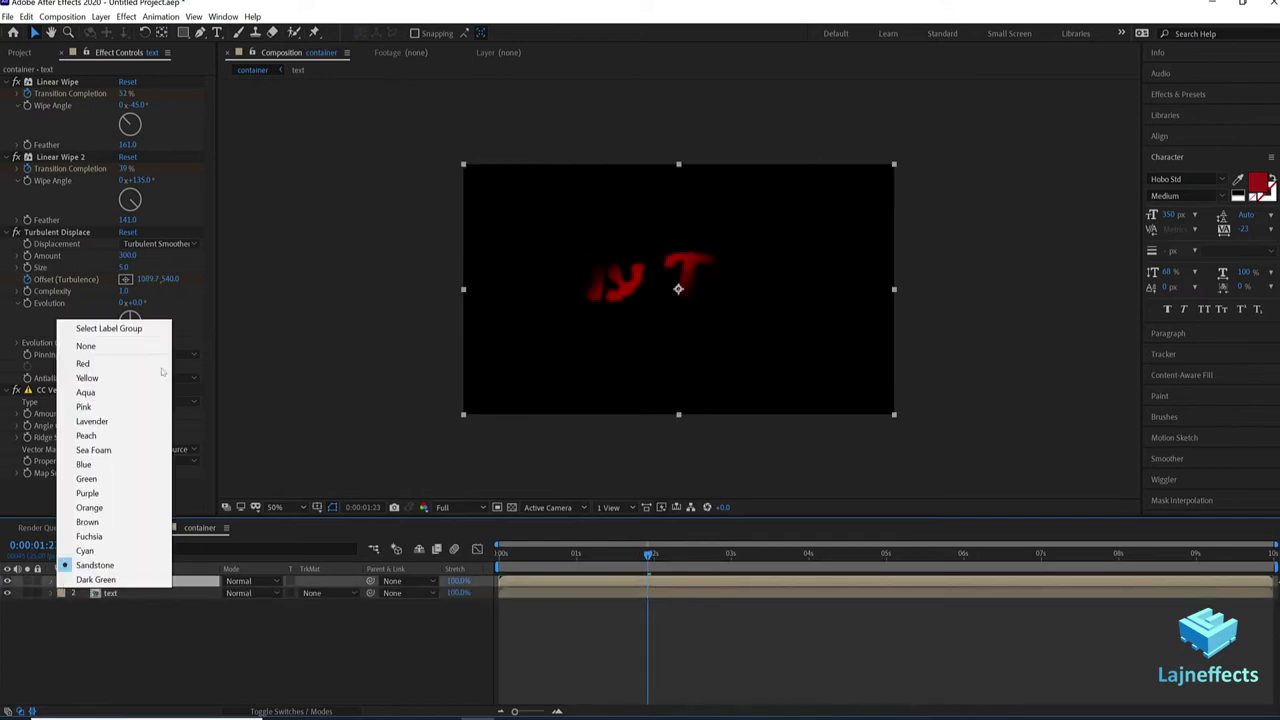
pyautogui.click(90, 377)
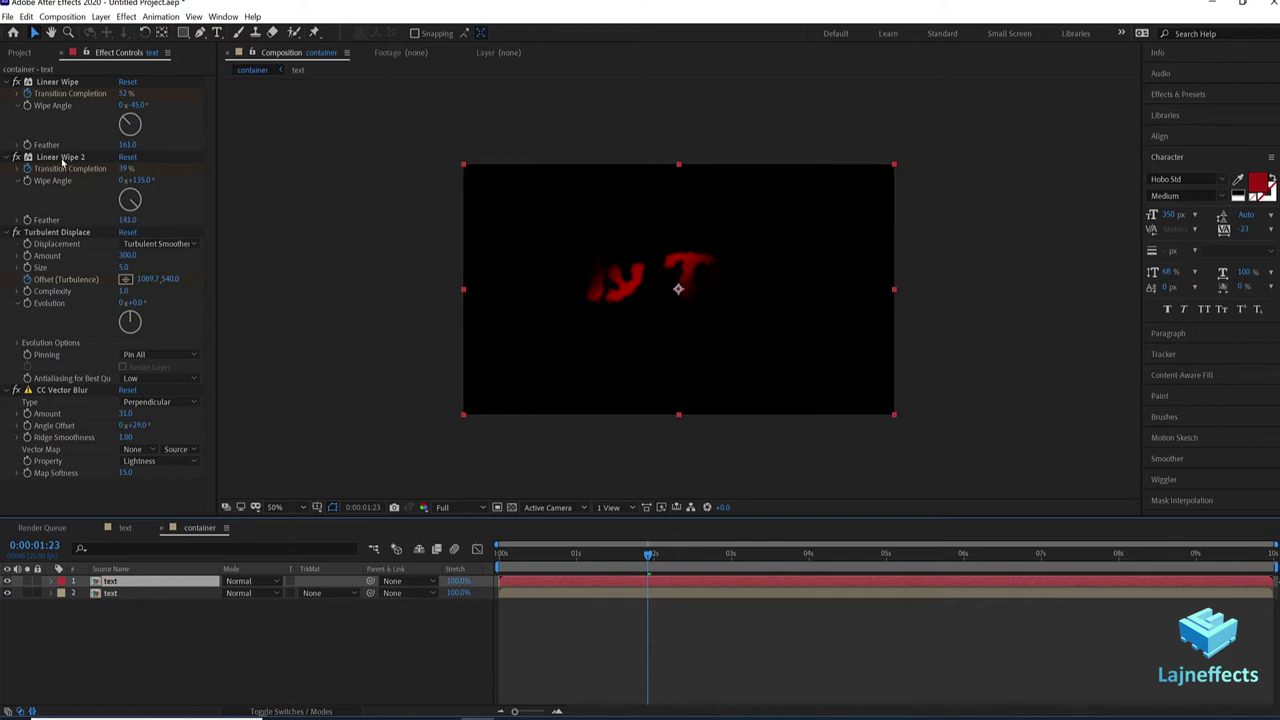
pyautogui.click(62, 158)
pyautogui.keyDown('shift'); pyautogui.click(53, 391); pyautogui.keyUp('shift')
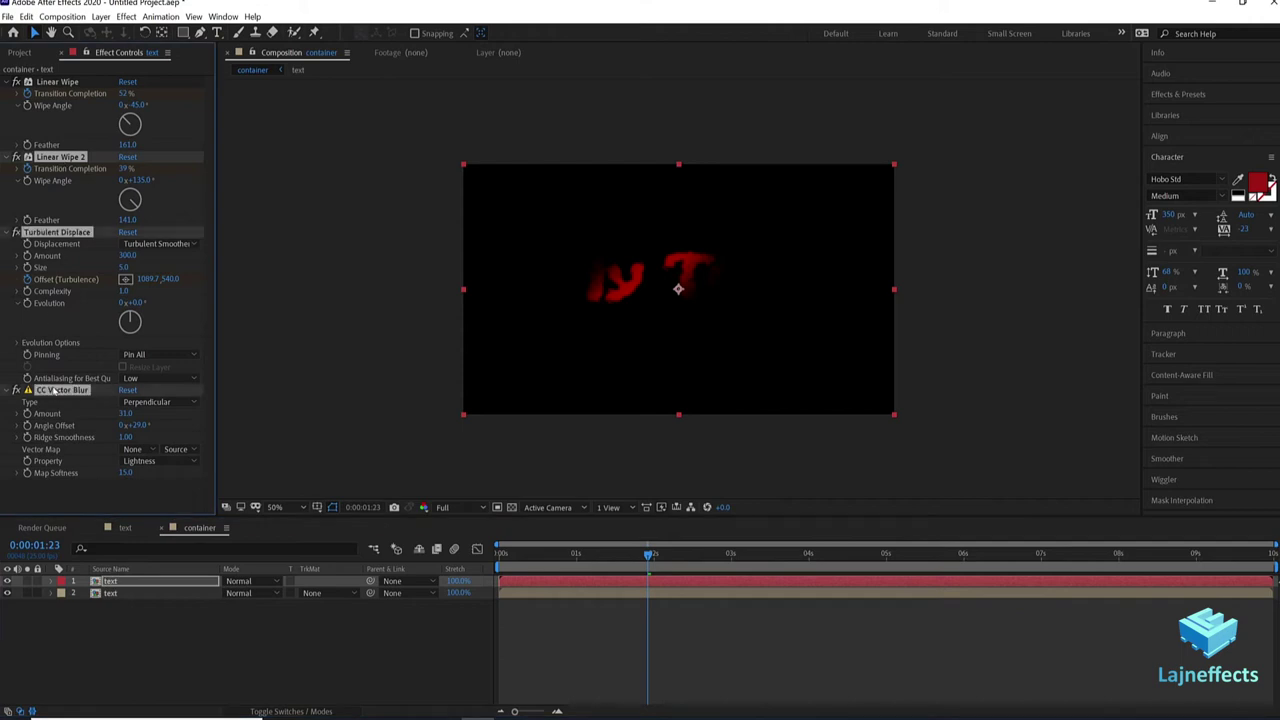
pyautogui.press('Delete')
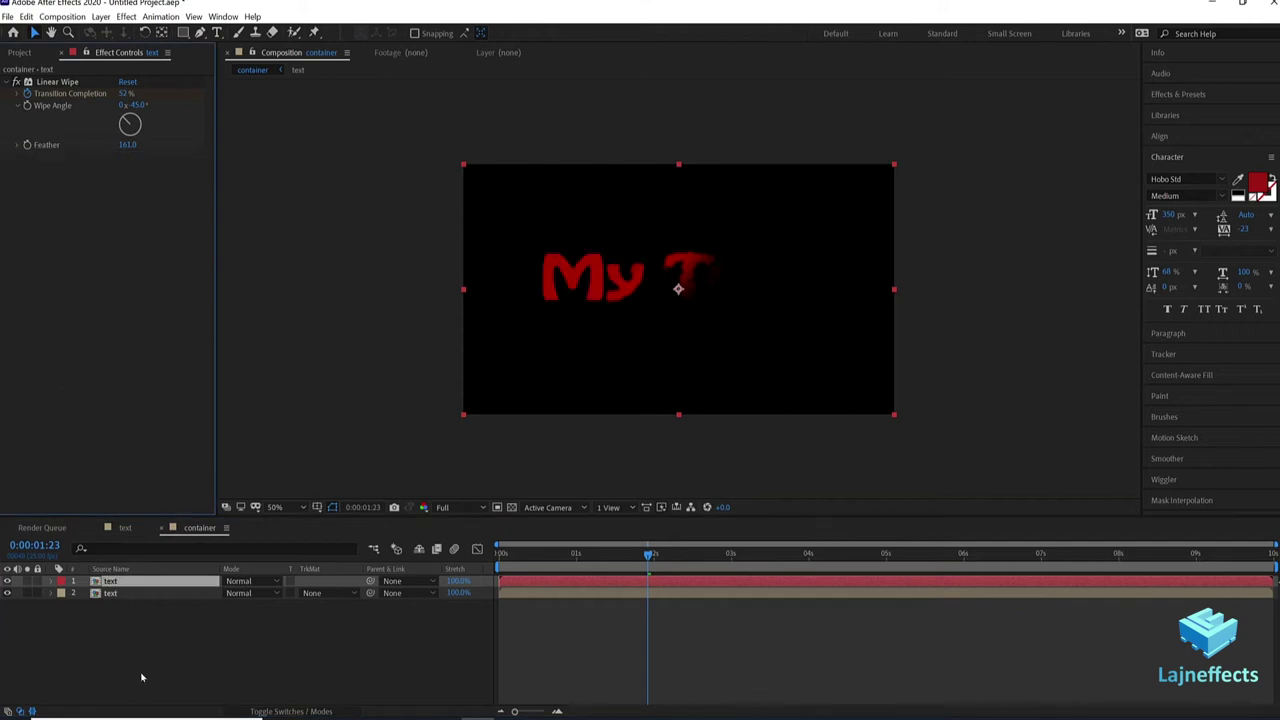
pyautogui.click(141, 678)
# Step: Check the red-labelled layer's wipe in solo at around 2 seconds, and solo the lower text layer with it
pyautogui.moveTo(648, 553); pyautogui.dragTo(574, 556)
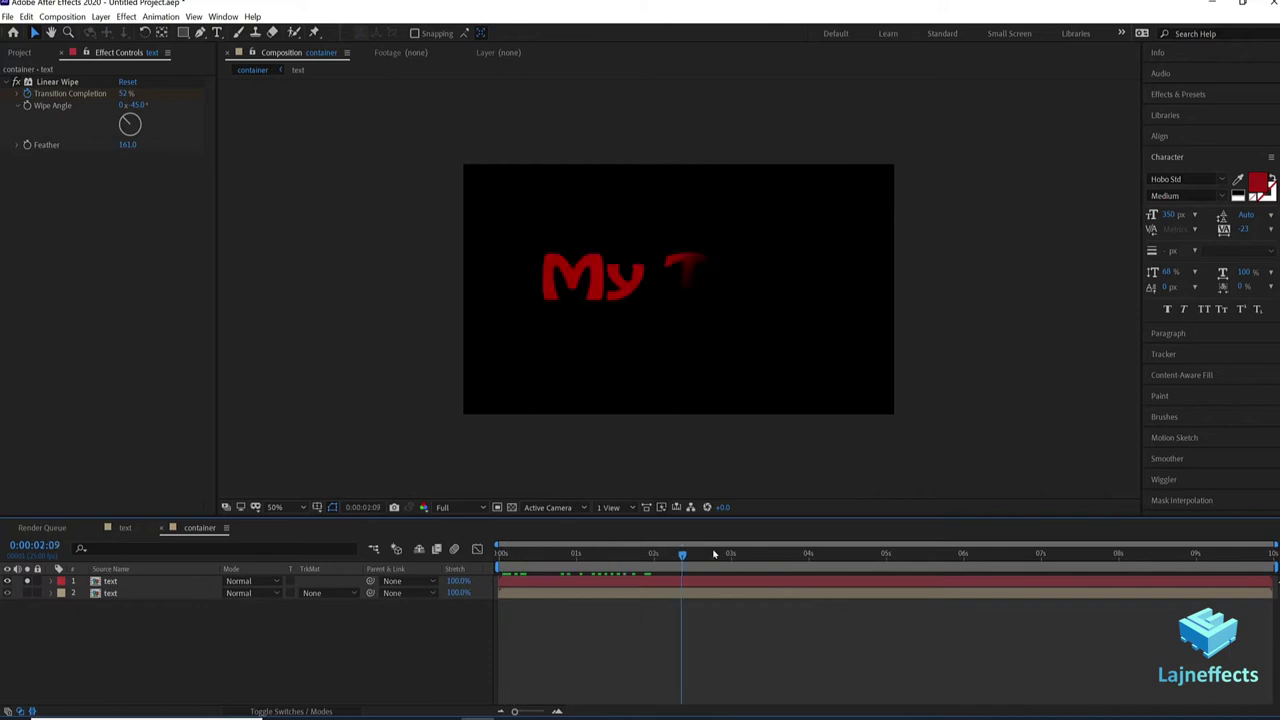
pyautogui.moveTo(714, 554)
pyautogui.mouseDown()
pyautogui.moveTo(821, 554)
pyautogui.moveTo(640, 554)
pyautogui.moveTo(694, 556)
pyautogui.mouseUp()
pyautogui.click(27, 593)
pyautogui.click(27, 581)
# Step: Apply a Fill effect with a yellow colour to the lower text layer
pyautogui.click(110, 593)
pyautogui.rightClick(92, 492)
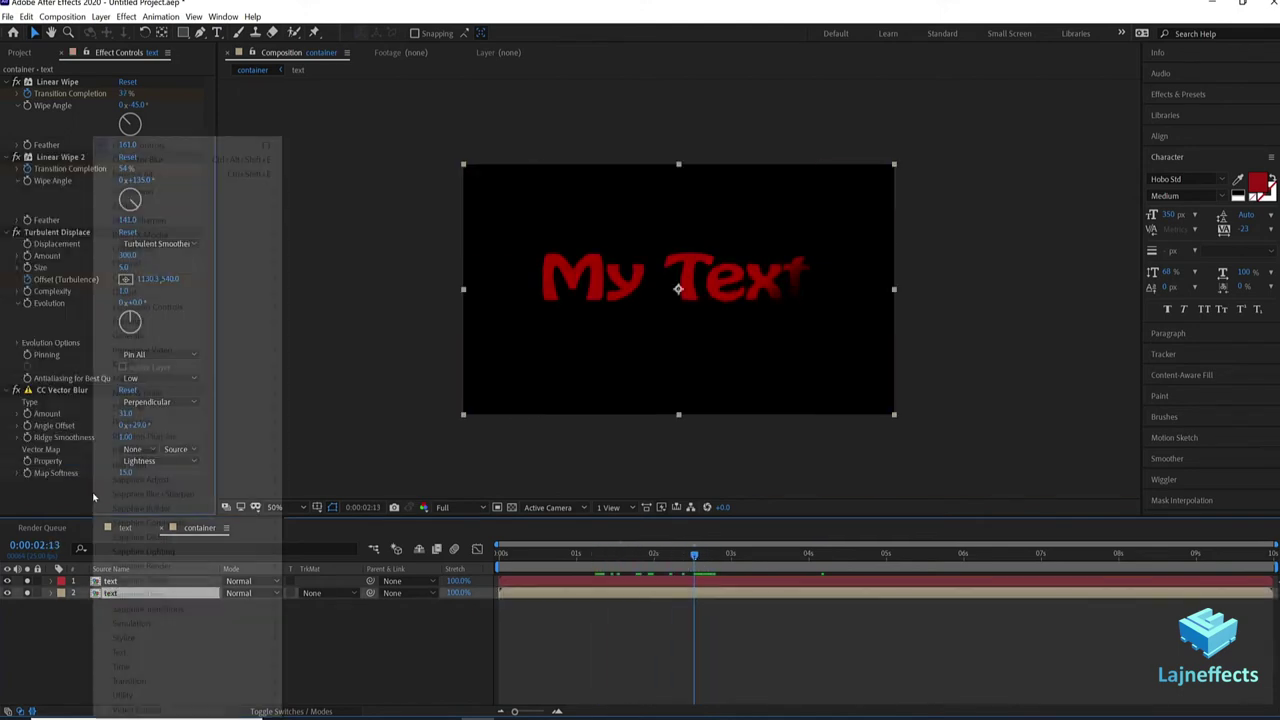
pyautogui.moveTo(226, 341)
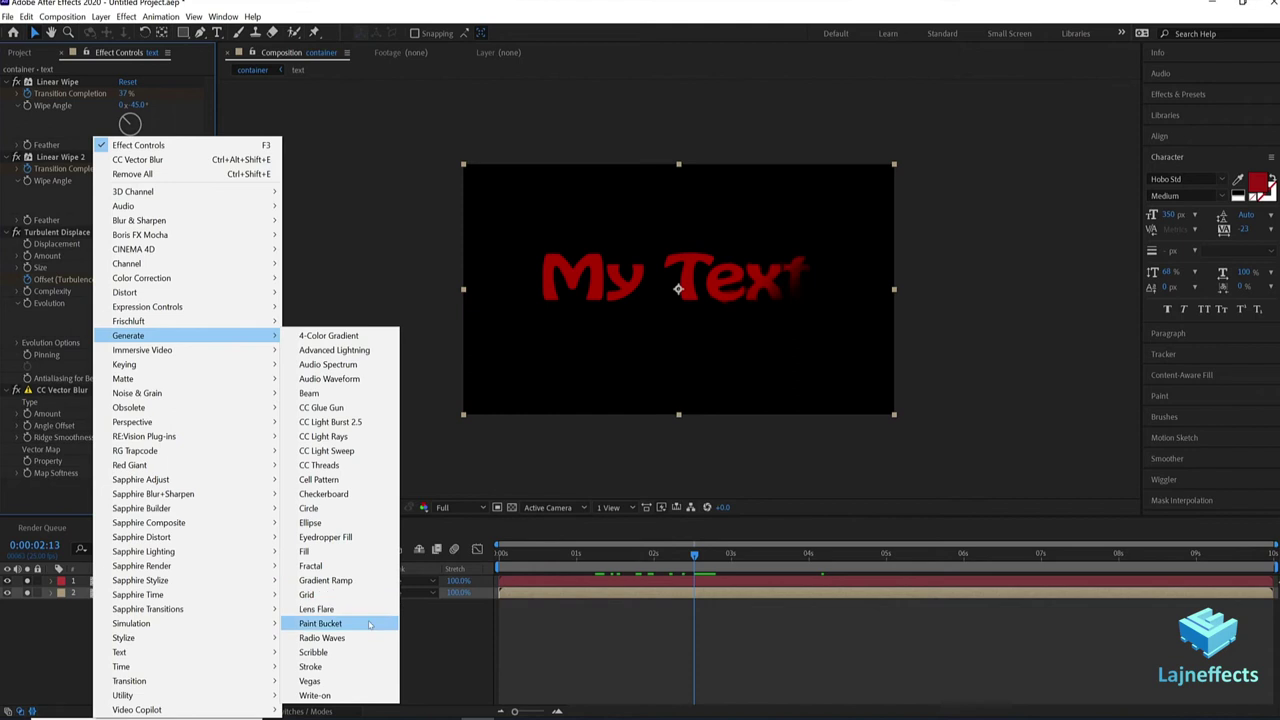
pyautogui.click(338, 557)
pyautogui.click(125, 461)
pyautogui.moveTo(492, 357); pyautogui.dragTo(456, 315)
pyautogui.click(728, 316)
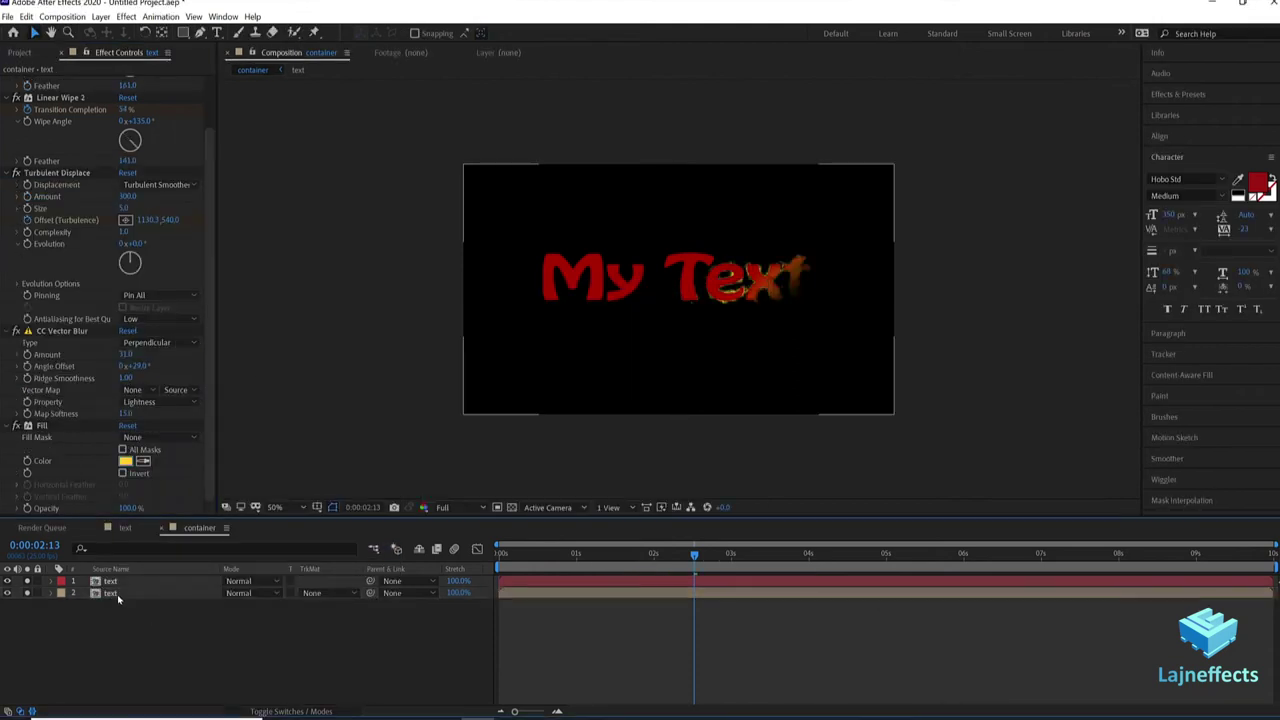
# Step: Place the yellow-filled text layer above the red one and delay the red layer by about 0.4 seconds
pyautogui.moveTo(117, 594); pyautogui.dragTo(118, 578)
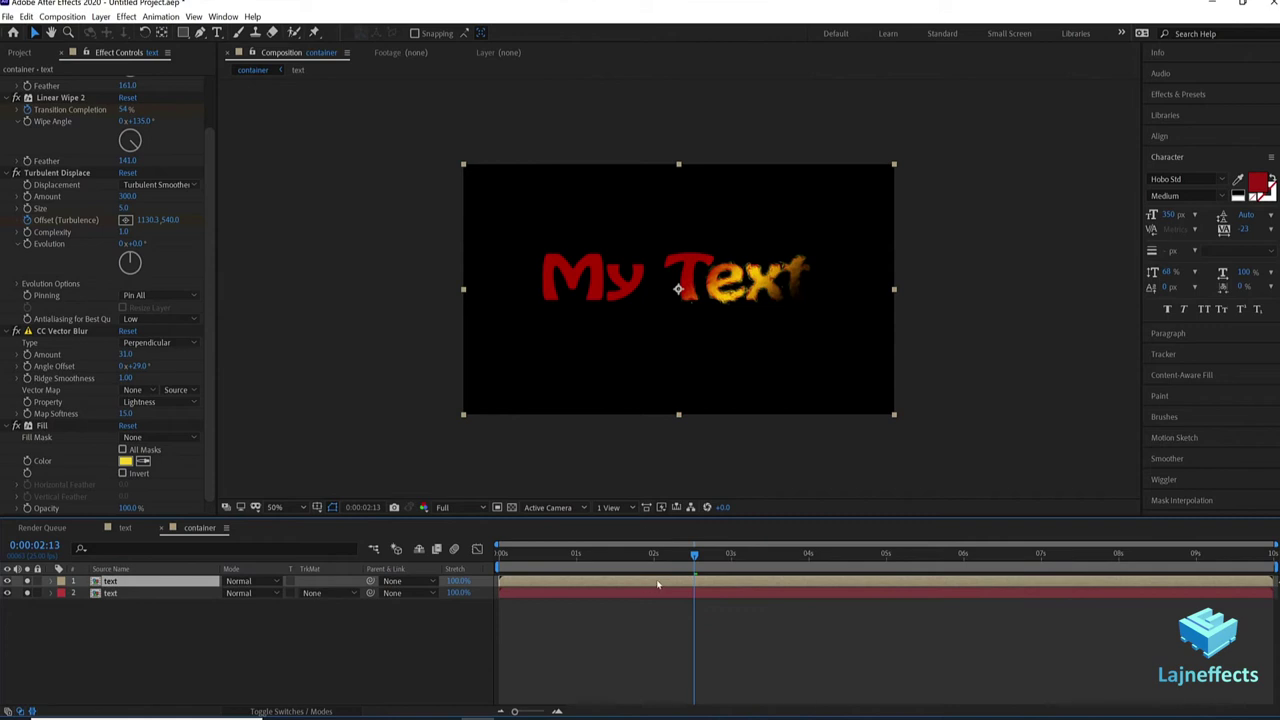
pyautogui.moveTo(640, 594); pyautogui.dragTo(668, 598)
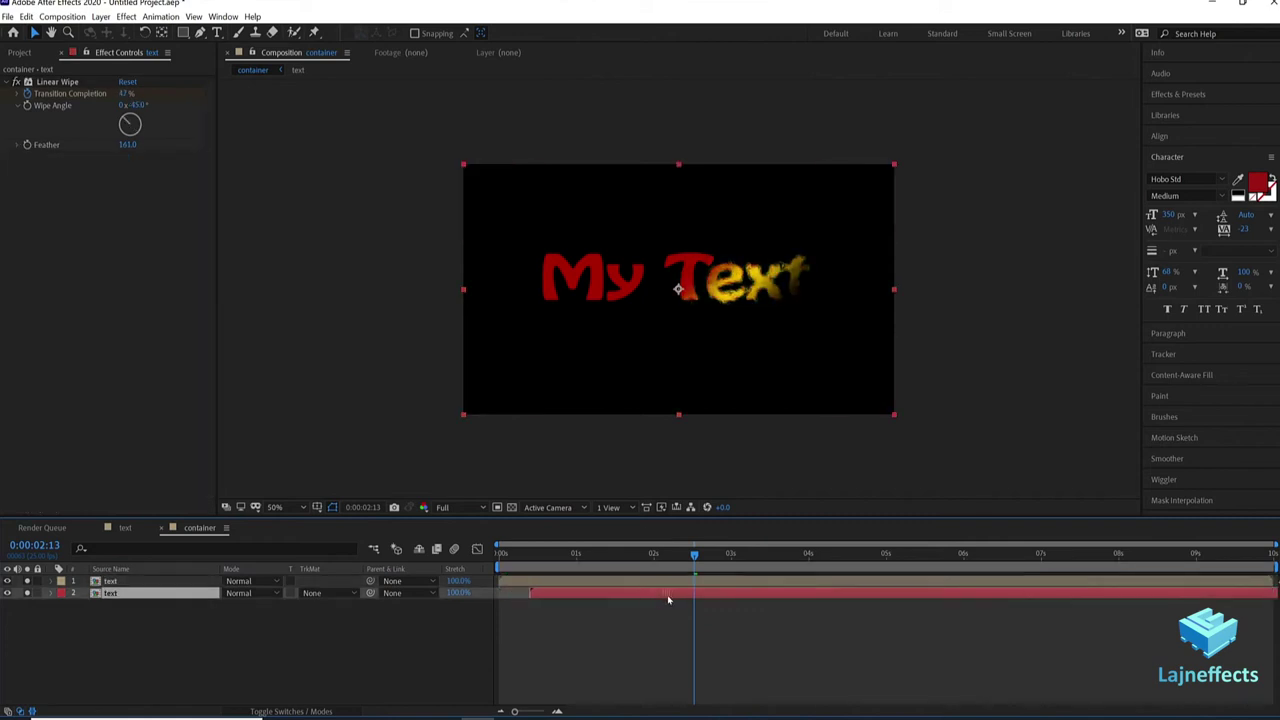
pyautogui.click(632, 629)
pyautogui.moveTo(694, 554)
pyautogui.mouseDown()
pyautogui.moveTo(663, 557)
pyautogui.moveTo(730, 556)
pyautogui.moveTo(571, 556)
pyautogui.moveTo(700, 556)
pyautogui.mouseUp()
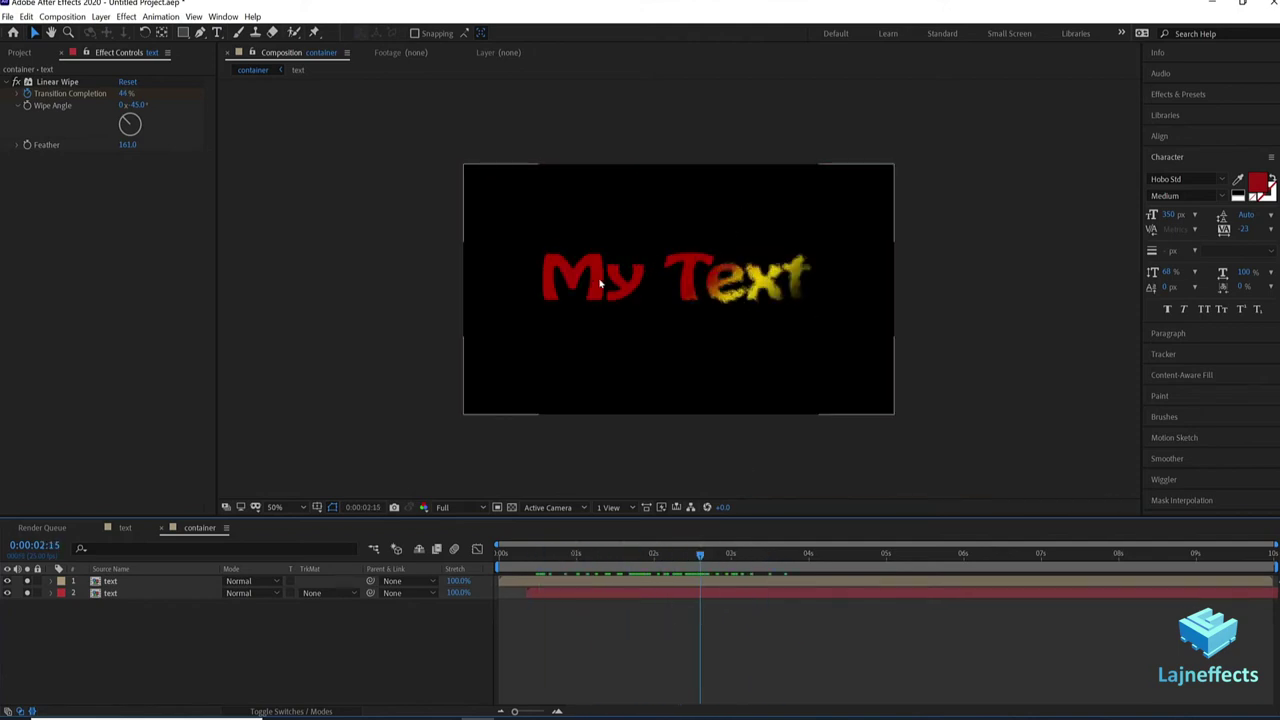
pyautogui.press('.')
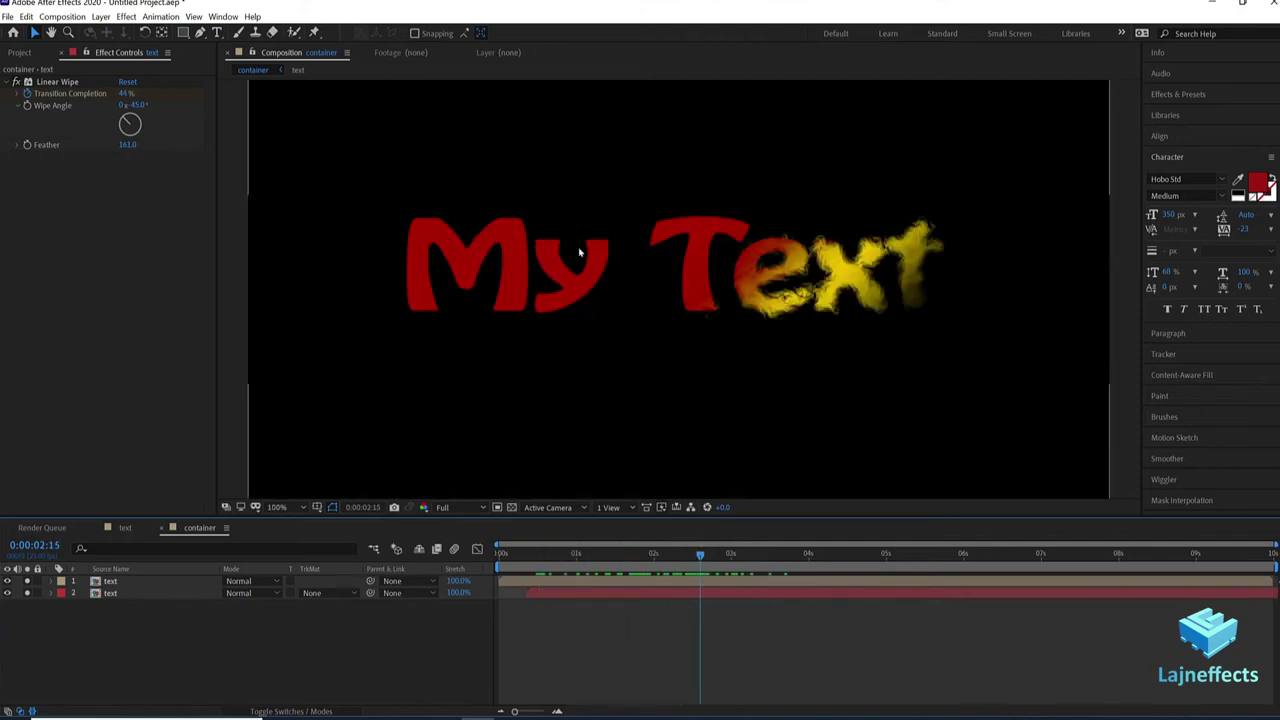
# Step: Turn off solo for both text layers and give the upper layer a yellow label
pyautogui.click(565, 581)
pyautogui.click(580, 594)
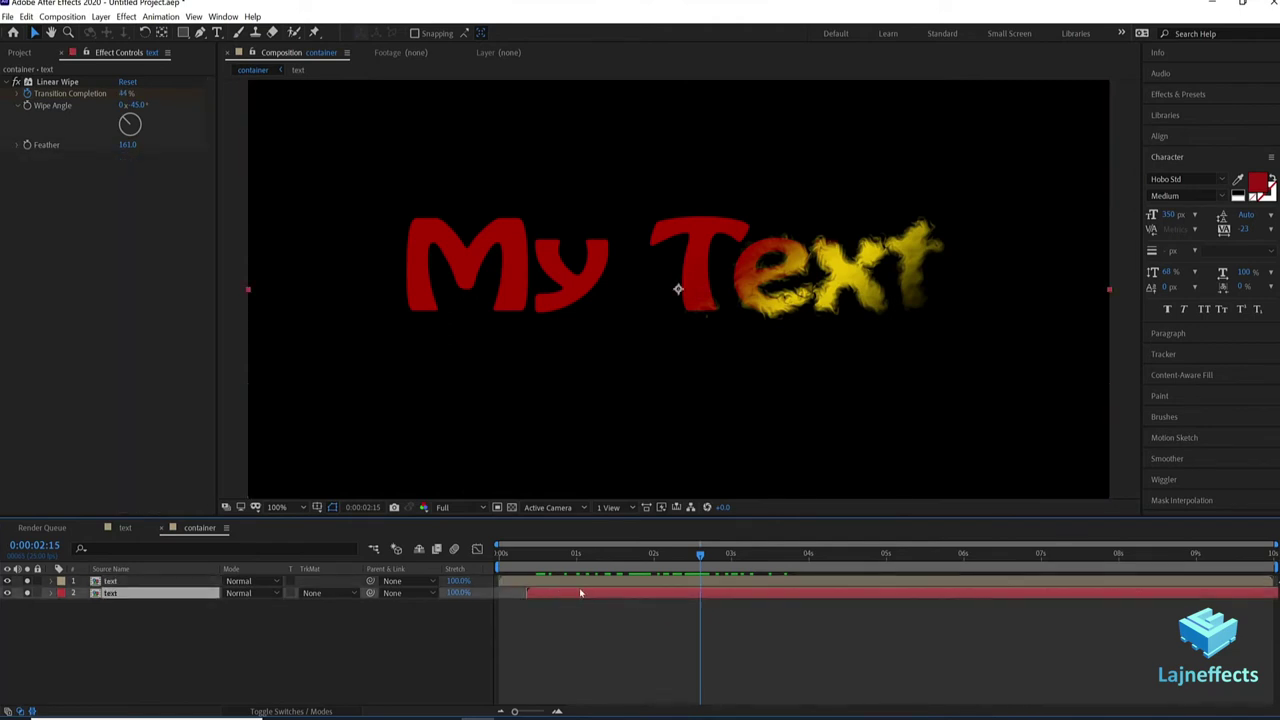
pyautogui.click(27, 582)
pyautogui.click(27, 582)
pyautogui.click(60, 581)
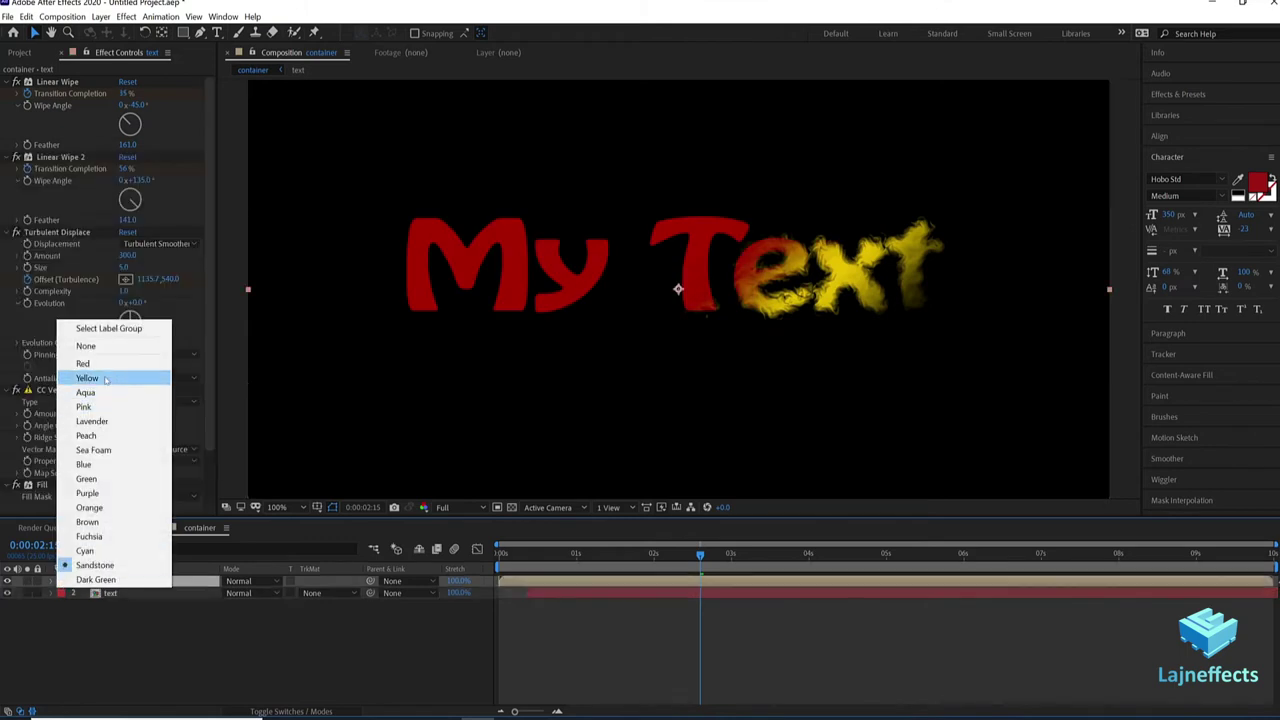
pyautogui.click(70, 376)
# Step: Apply Bevel Alpha to the red-labelled text layer and set its edge thickness to 4.60
pyautogui.click(610, 595)
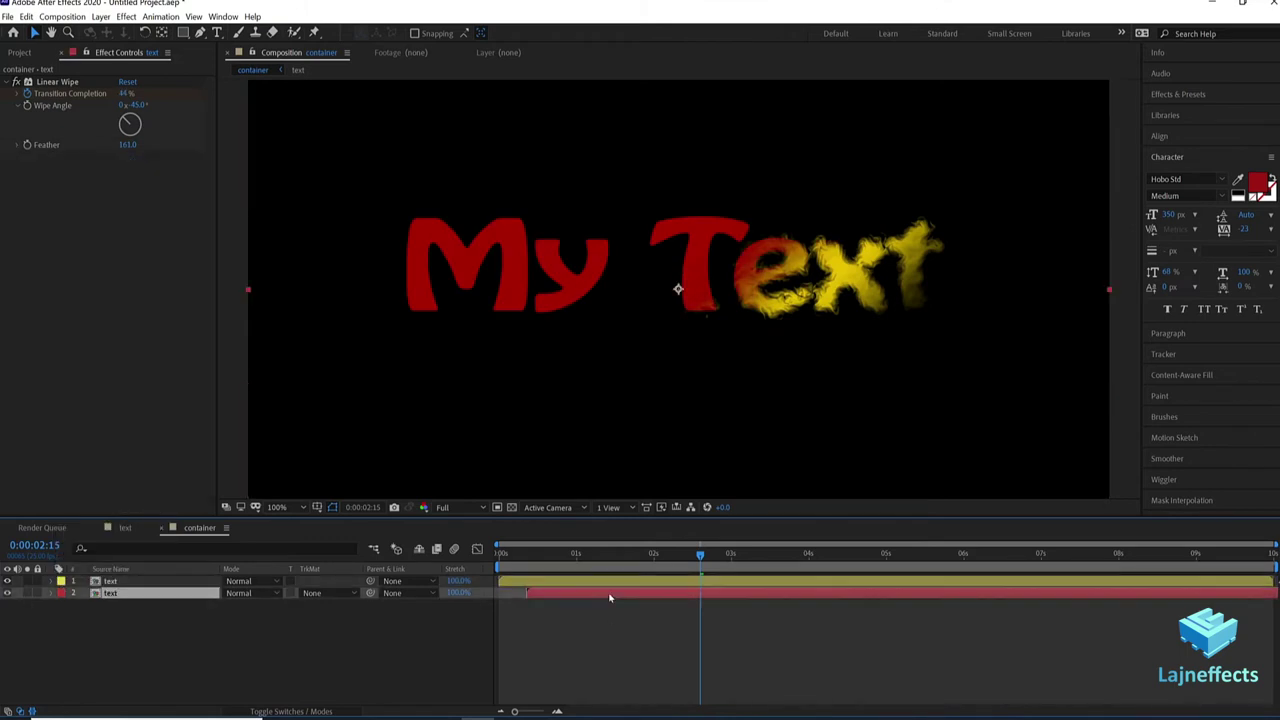
pyautogui.click(1178, 94)
pyautogui.write('beve')
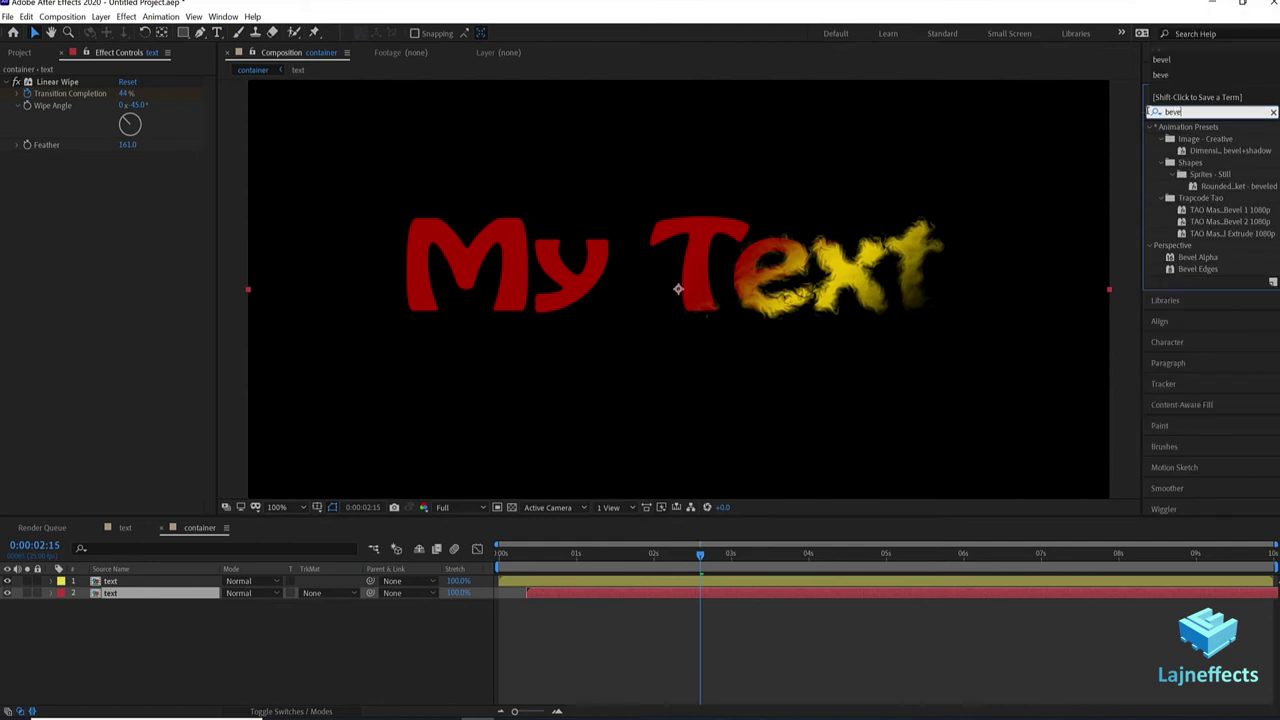
pyautogui.doubleClick(1197, 258)
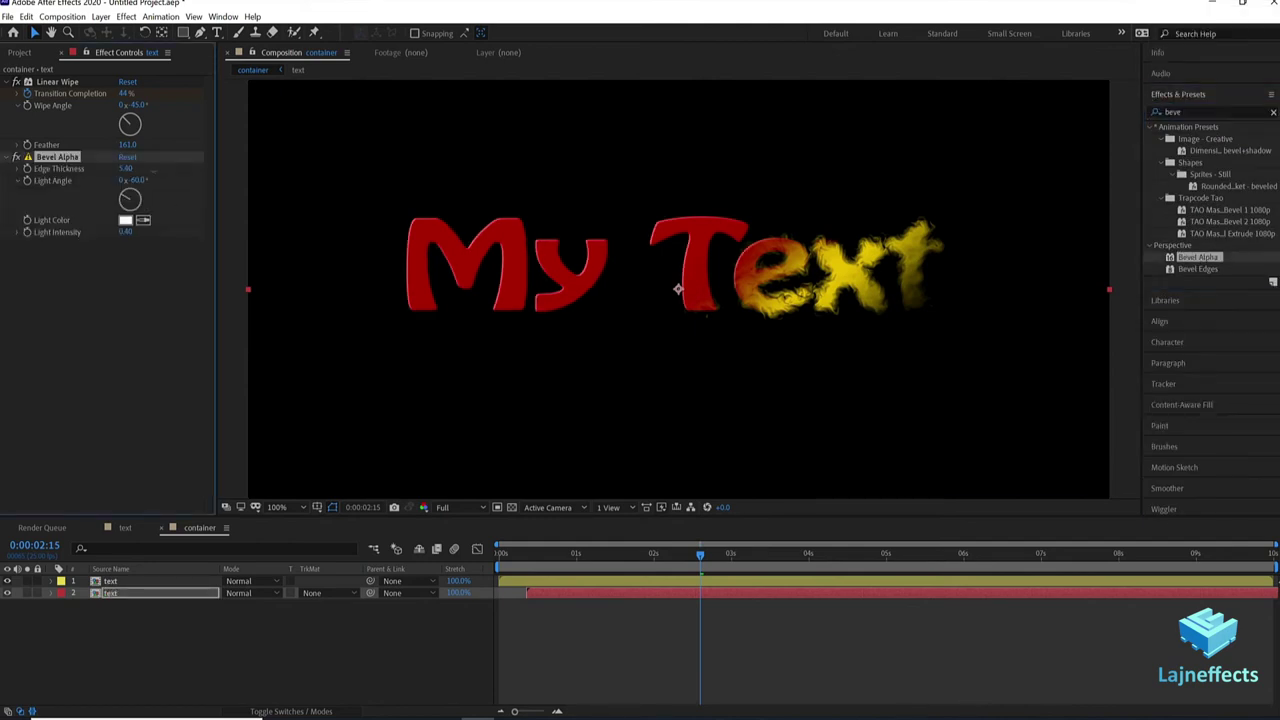
pyautogui.click(157, 359)
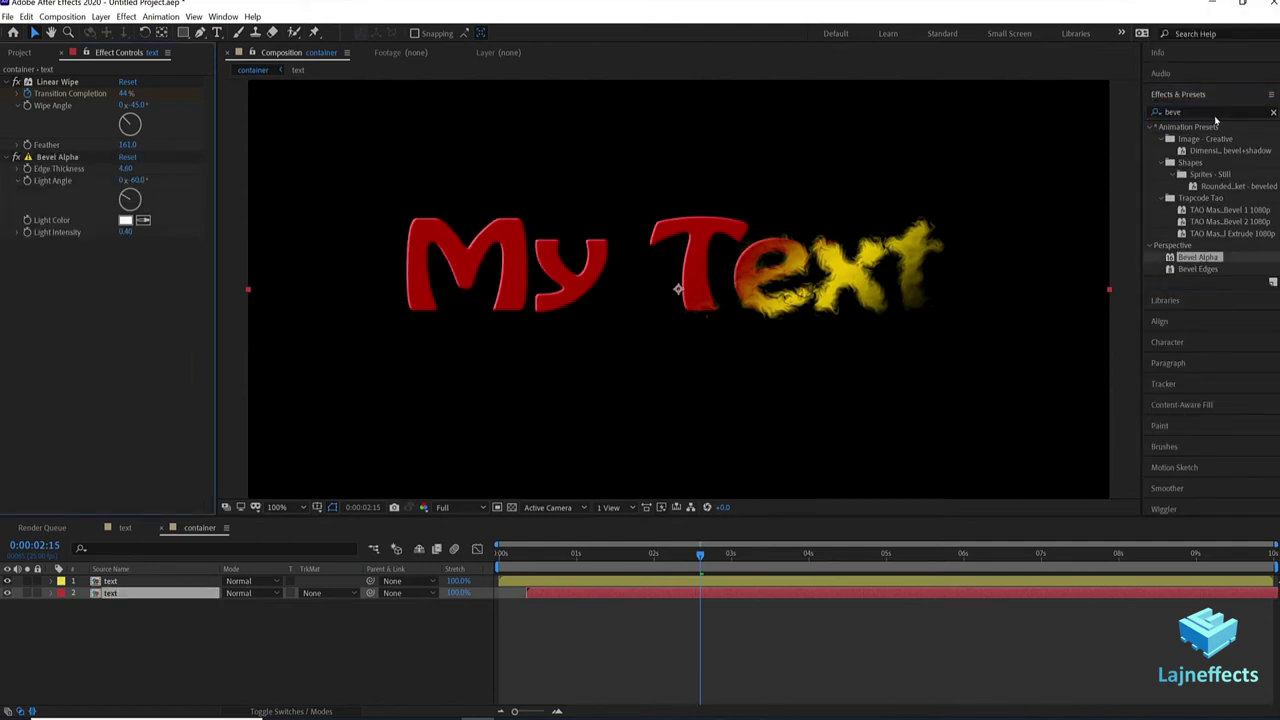
# Step: Find the CC Plastic effect and apply it to the red-labelled text layer
pyautogui.click(1198, 113)
pyautogui.write('plast')
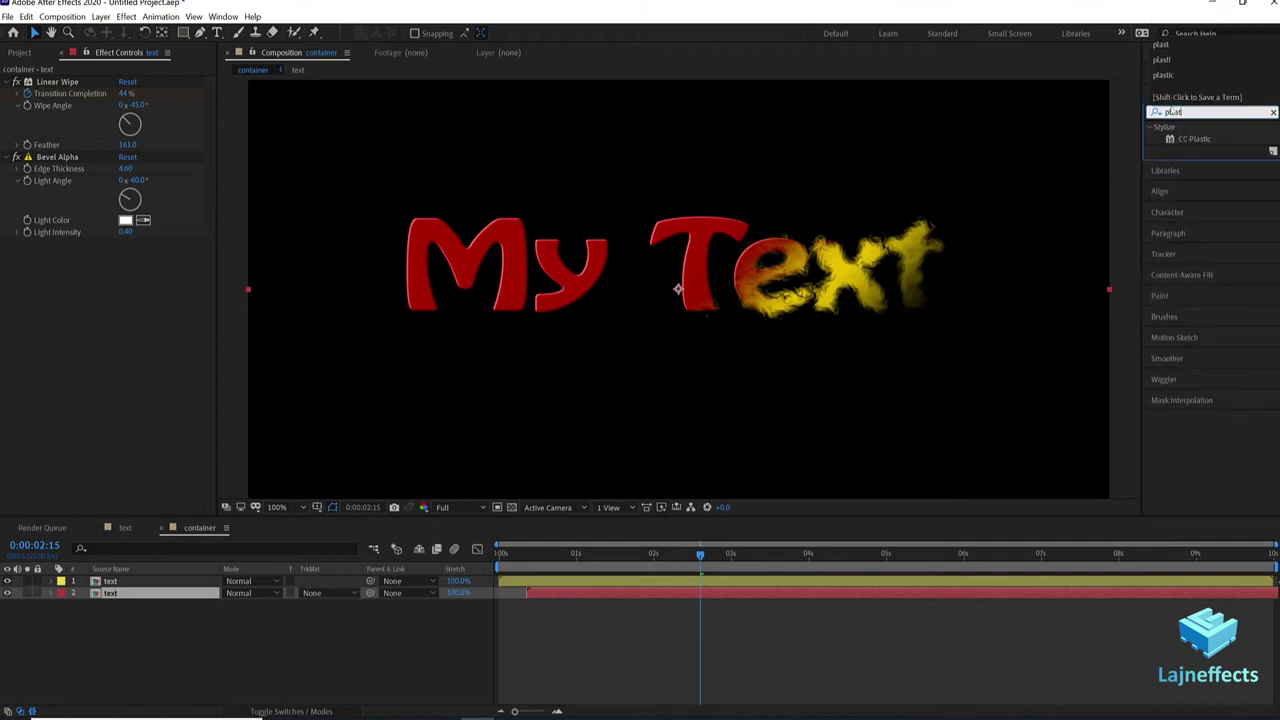
pyautogui.doubleClick(1192, 139)
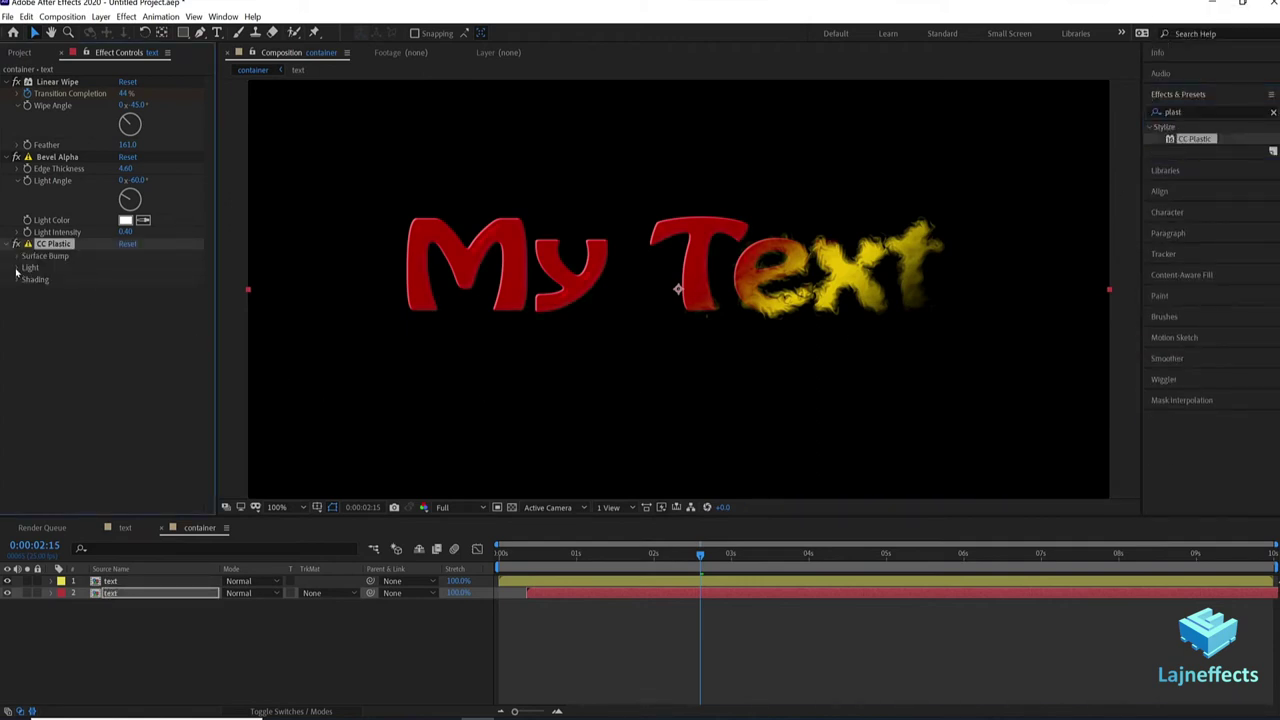
# Step: Set CC Plastic's surface bump height to 14, light intensity to 130 and light height to 71 on the red text layer
pyautogui.click(17, 268)
pyautogui.click(17, 256)
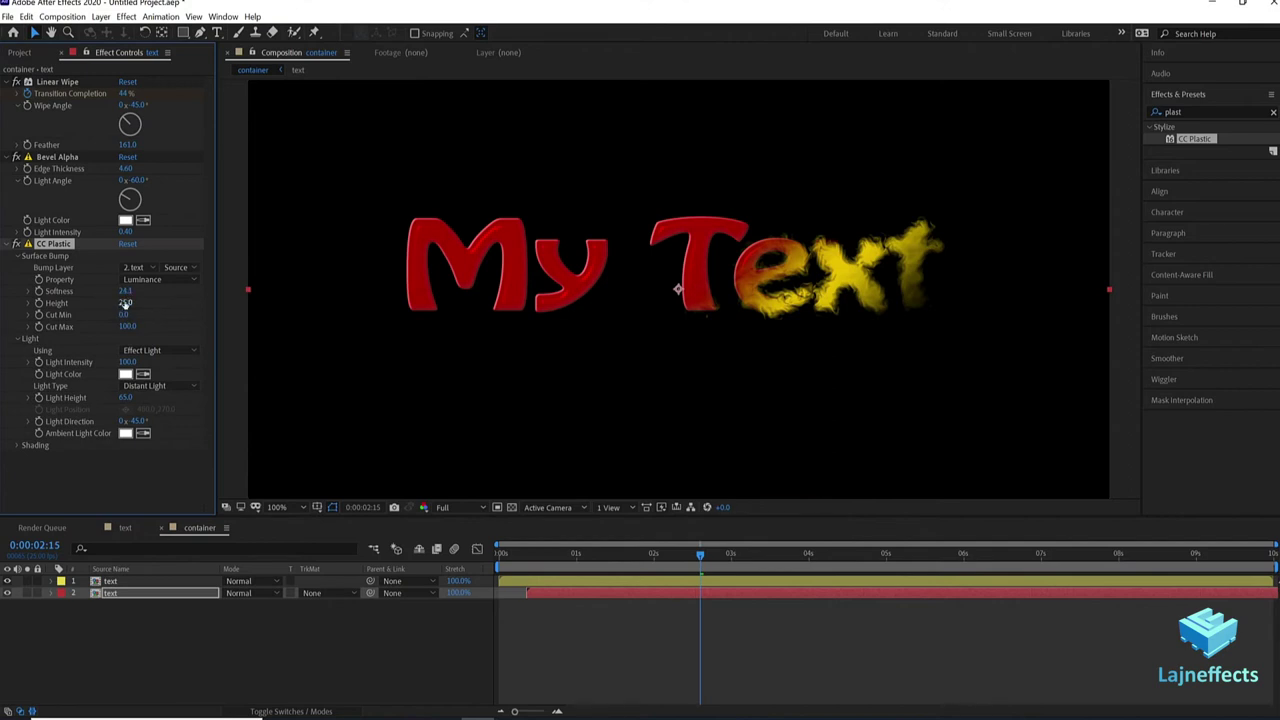
pyautogui.moveTo(151, 303); pyautogui.dragTo(126, 314)
pyautogui.moveTo(124, 398); pyautogui.dragTo(128, 398)
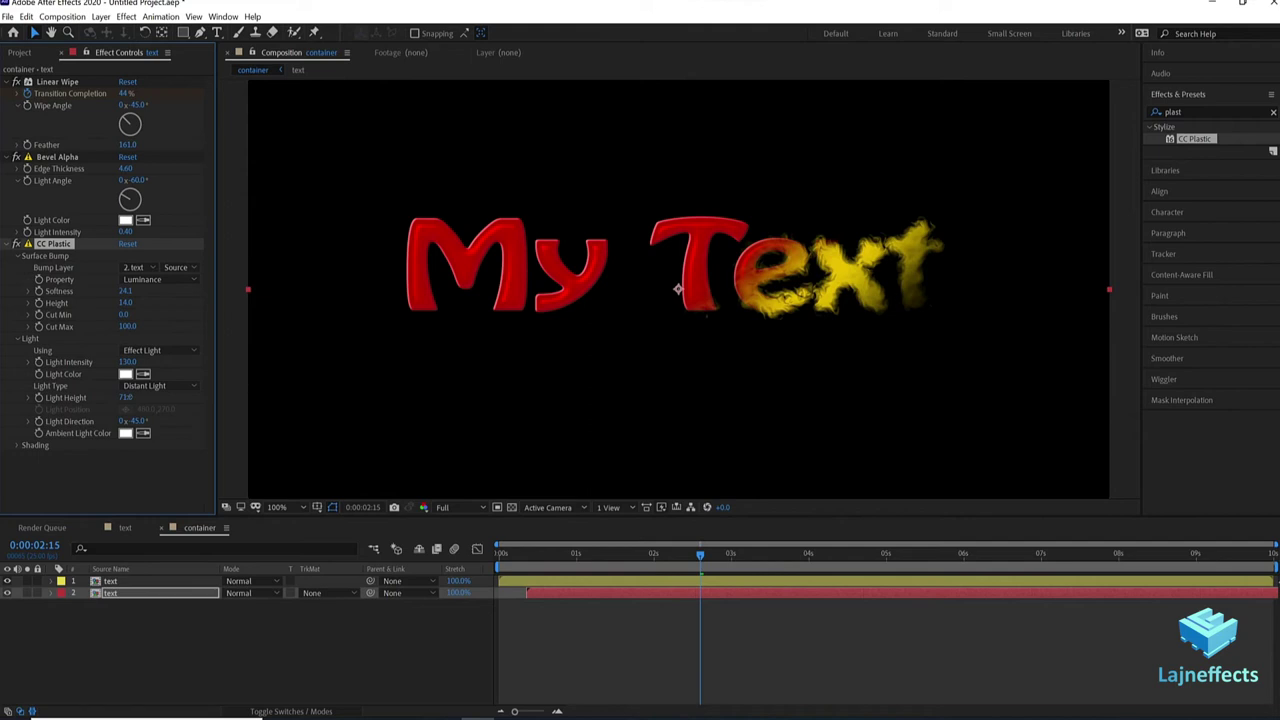
pyautogui.click(636, 636)
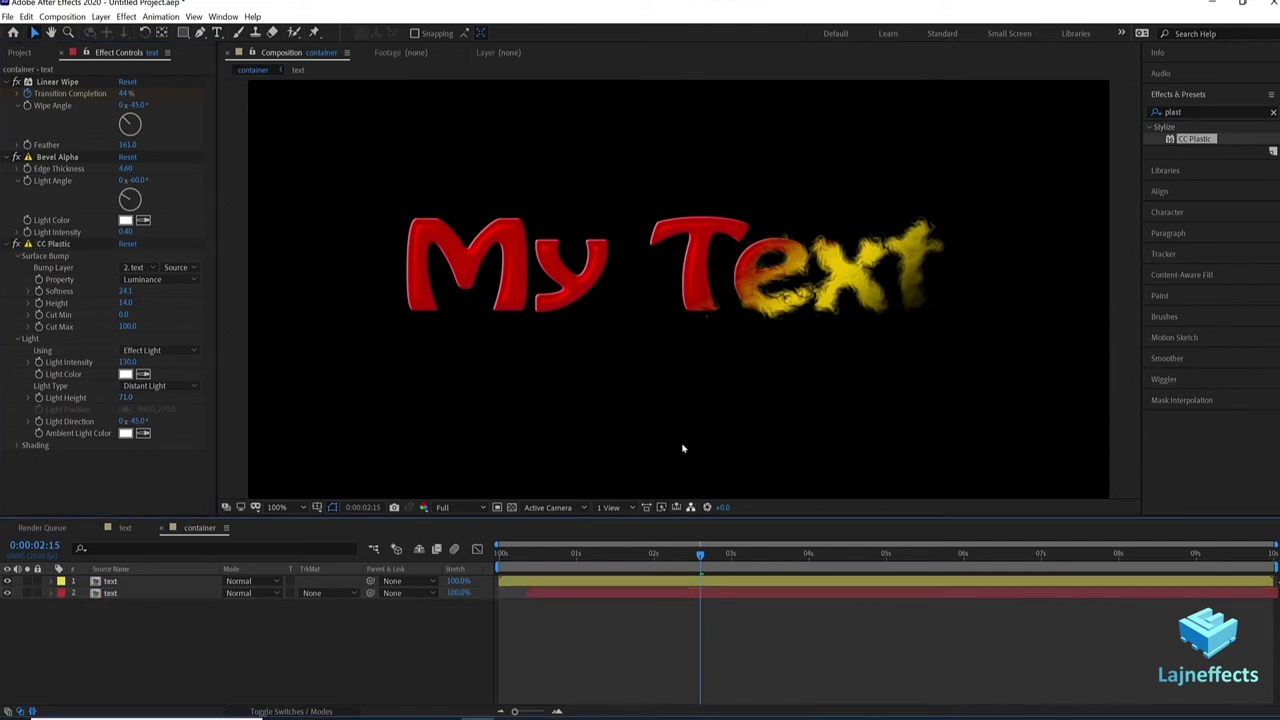
# Step: Duplicate the red text layer, place the copy above all other layers and rename it snow
pyautogui.press(',')
pyautogui.click(170, 595)
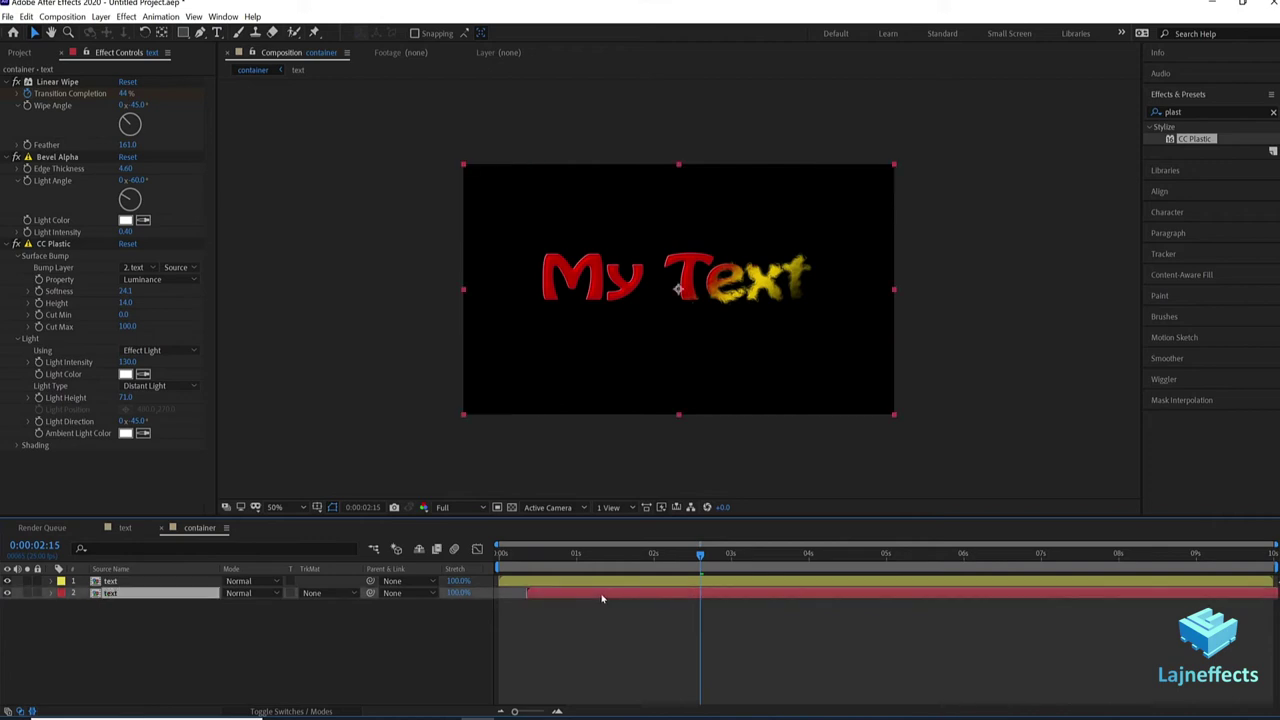
pyautogui.hotkey('ctrl', 'd')
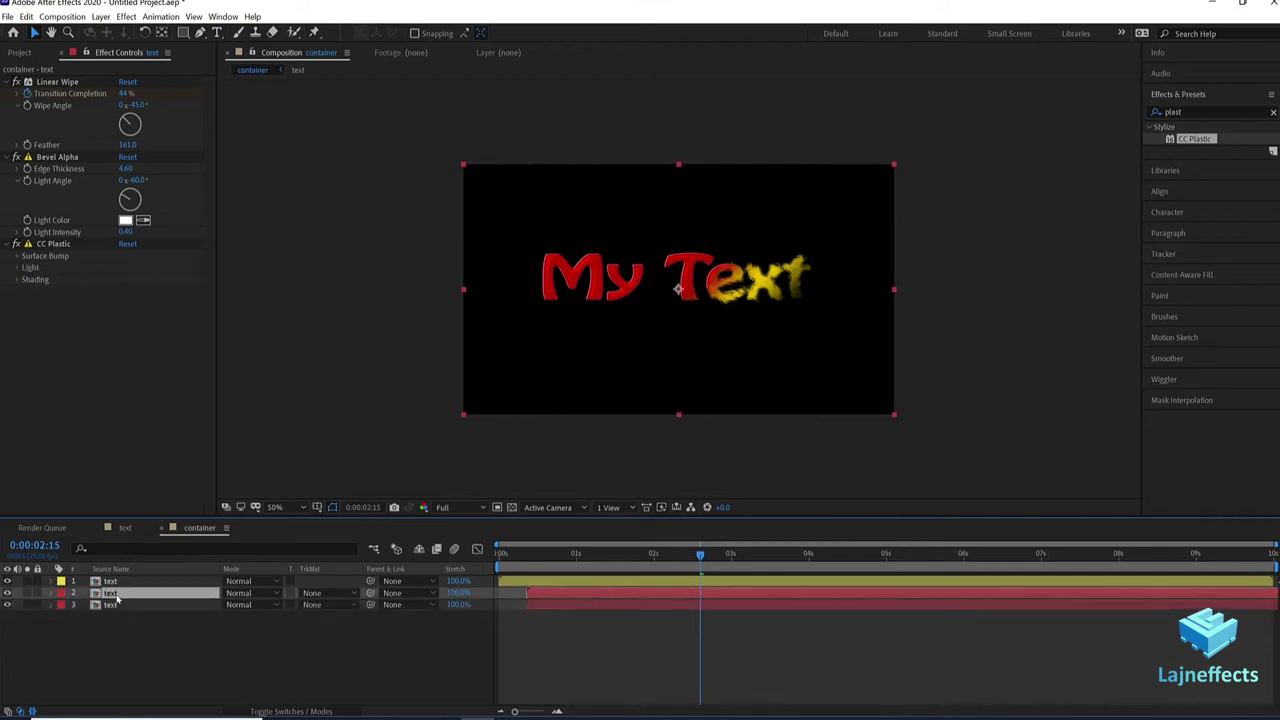
pyautogui.moveTo(115, 598); pyautogui.dragTo(114, 581)
pyautogui.press('Return')
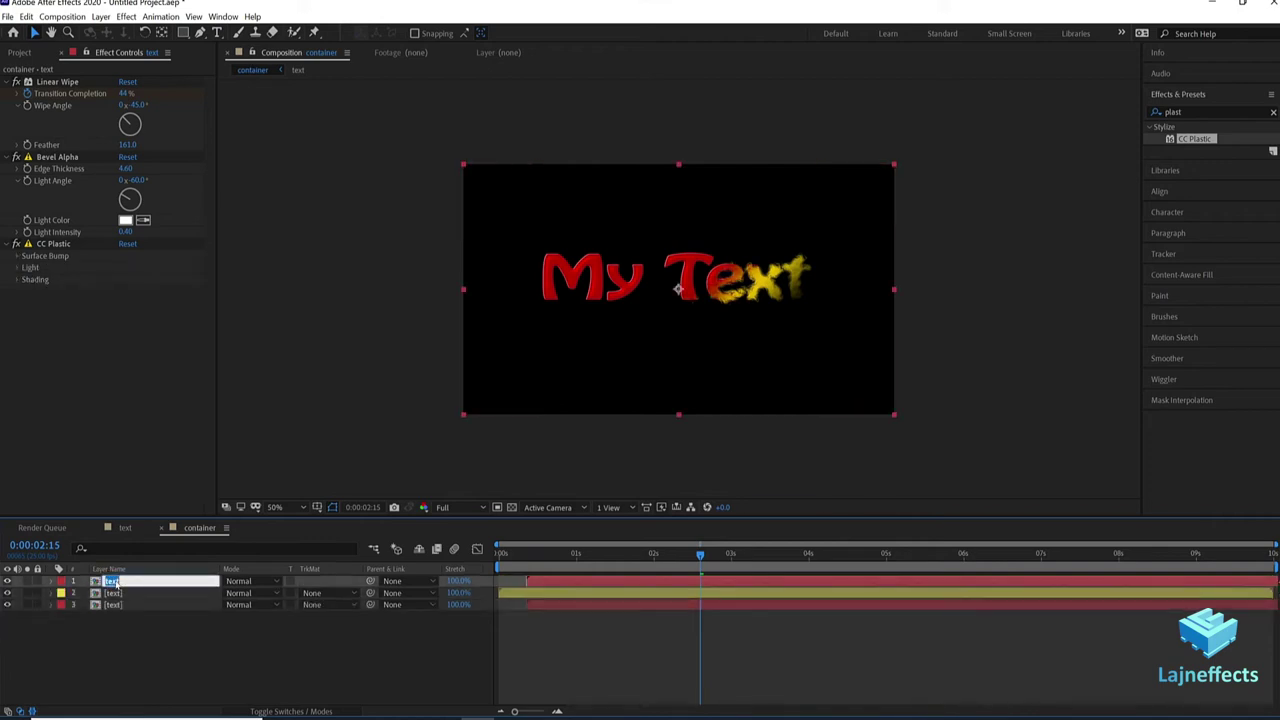
pyautogui.write('snow')
pyautogui.click(240, 631)
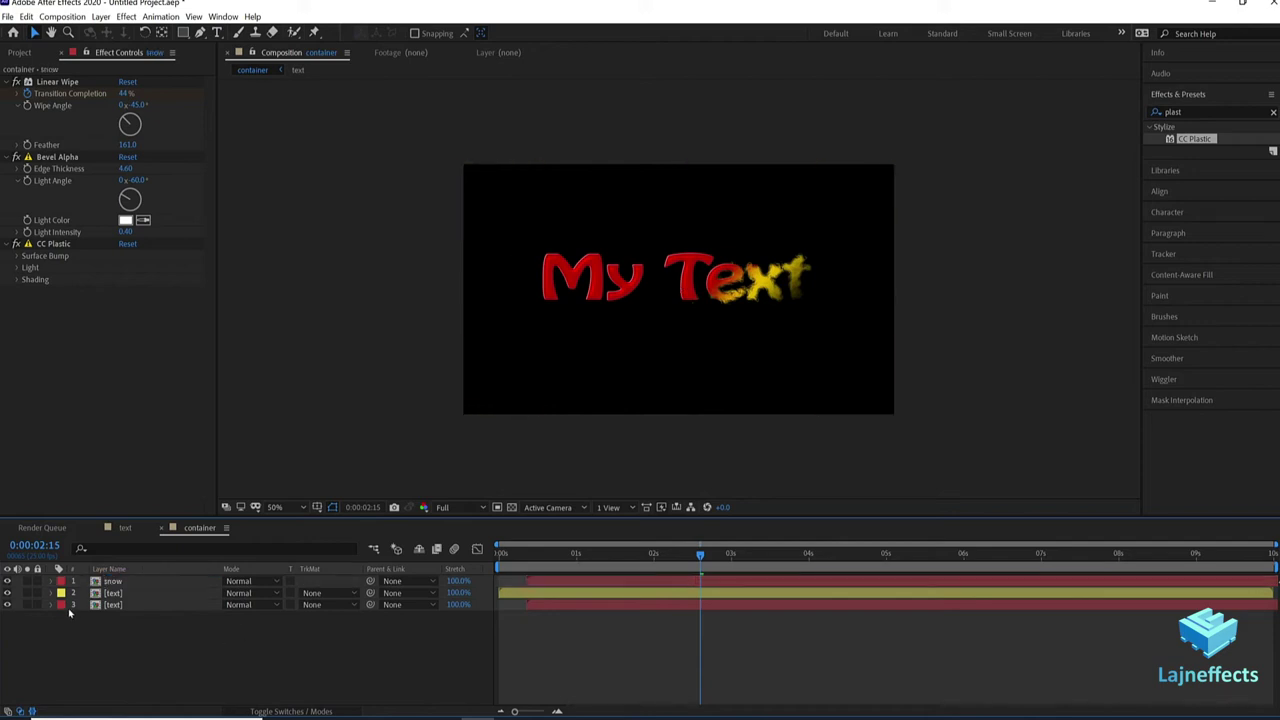
# Step: Solo the snow layer, view it at 0:00:03:21, and remove its Bevel Alpha and CC Plastic effects
pyautogui.click(27, 581)
pyautogui.moveTo(697, 555); pyautogui.dragTo(796, 555)
pyautogui.click(688, 585)
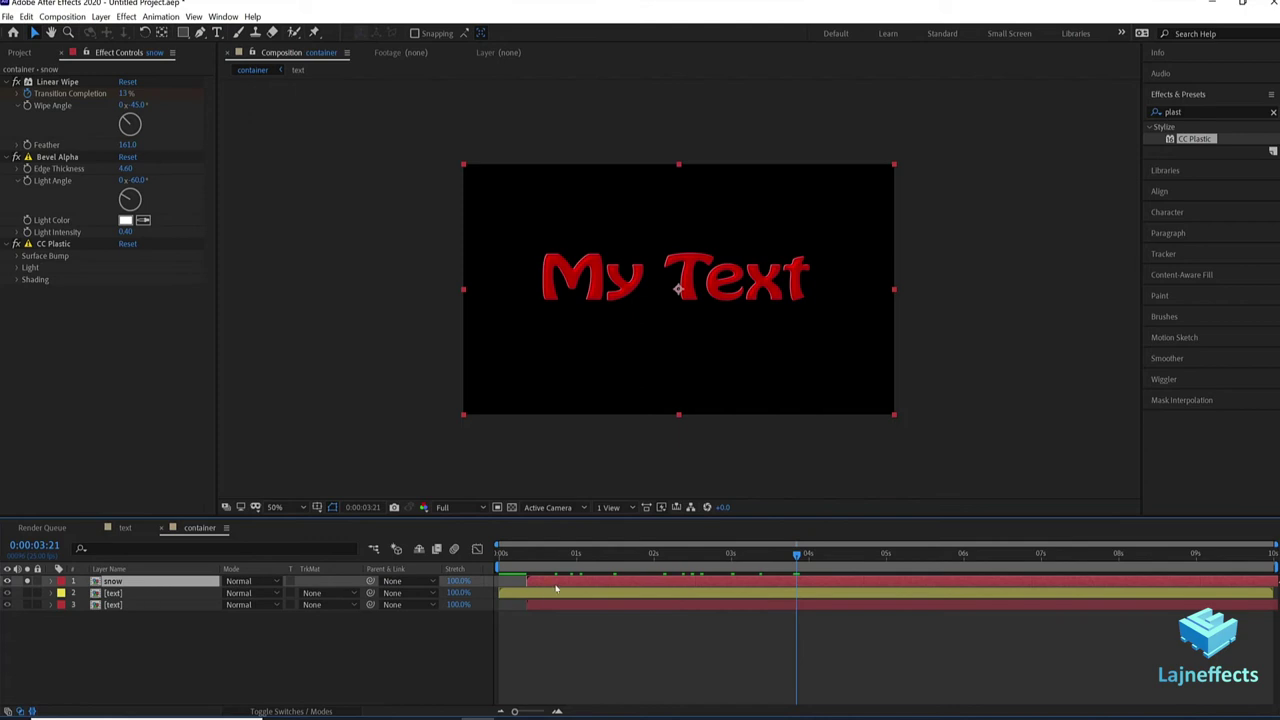
pyautogui.click(55, 245)
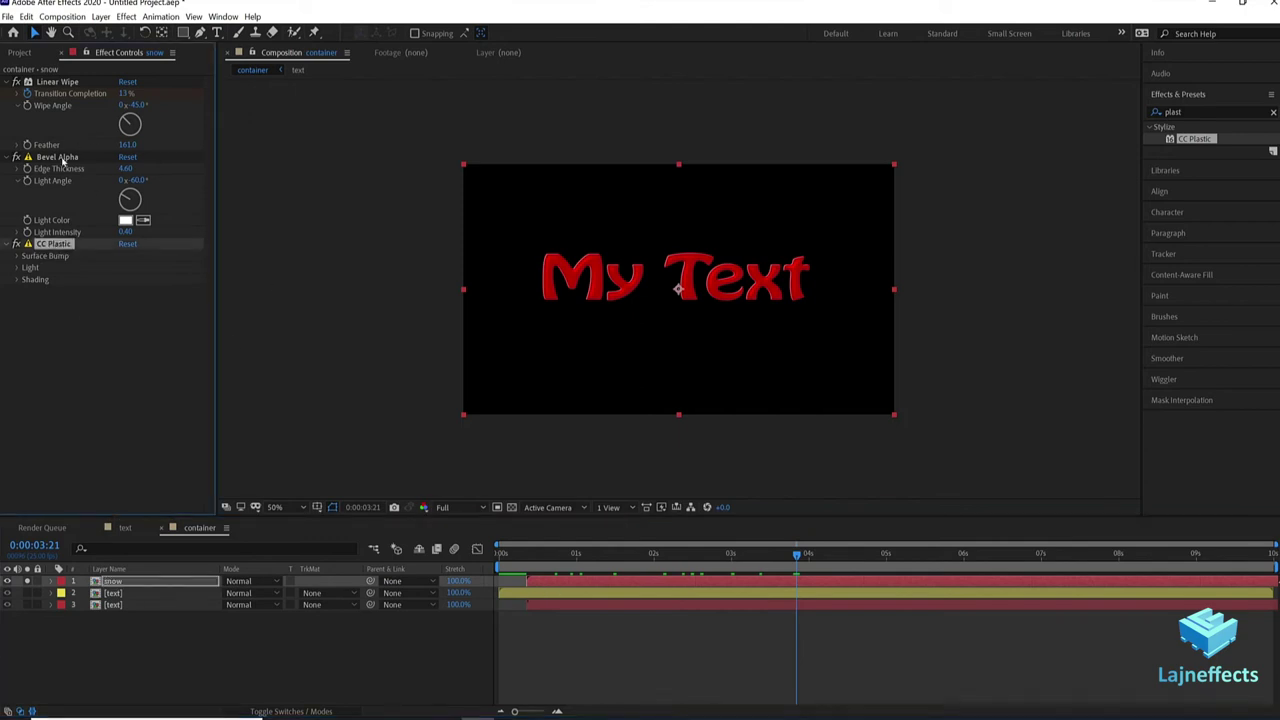
pyautogui.keyDown('ctrl'); pyautogui.click(60, 158); pyautogui.keyUp('ctrl')
pyautogui.press('Delete')
# Step: Apply a Fill effect to the snow layer with a very pale bluish-white colour
pyautogui.rightClick(96, 152)
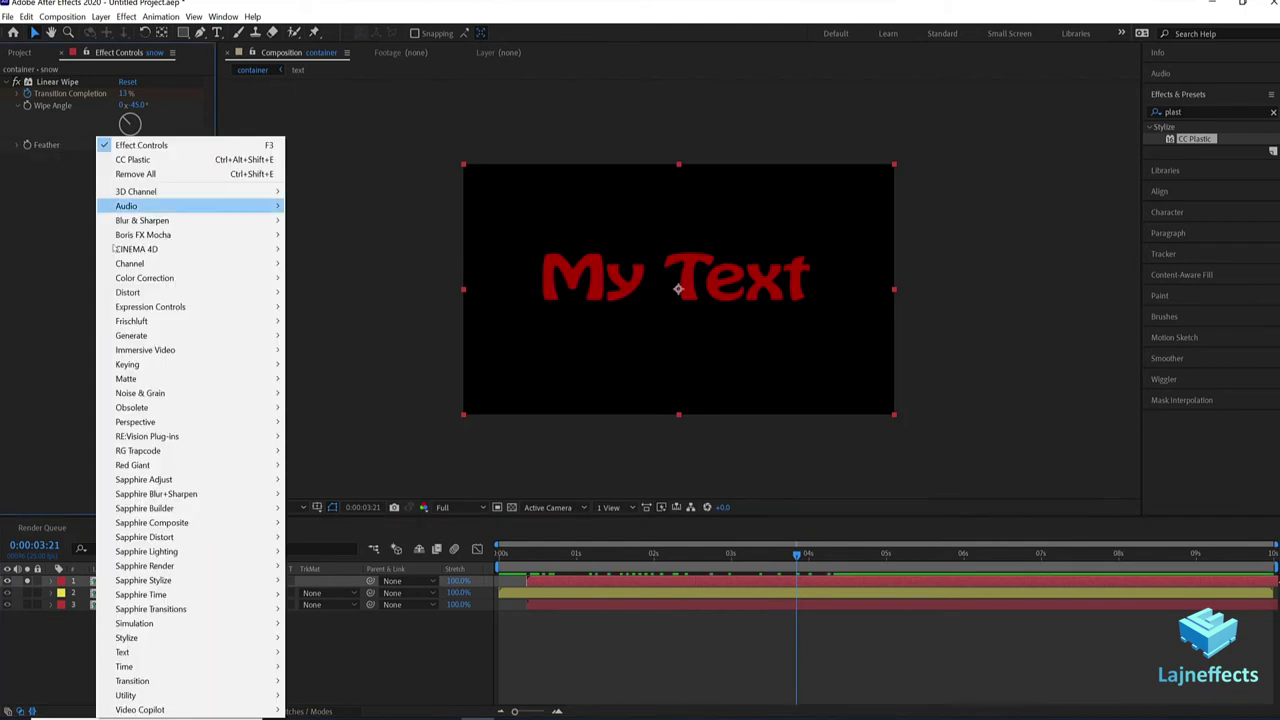
pyautogui.moveTo(185, 407)
pyautogui.moveTo(150, 335)
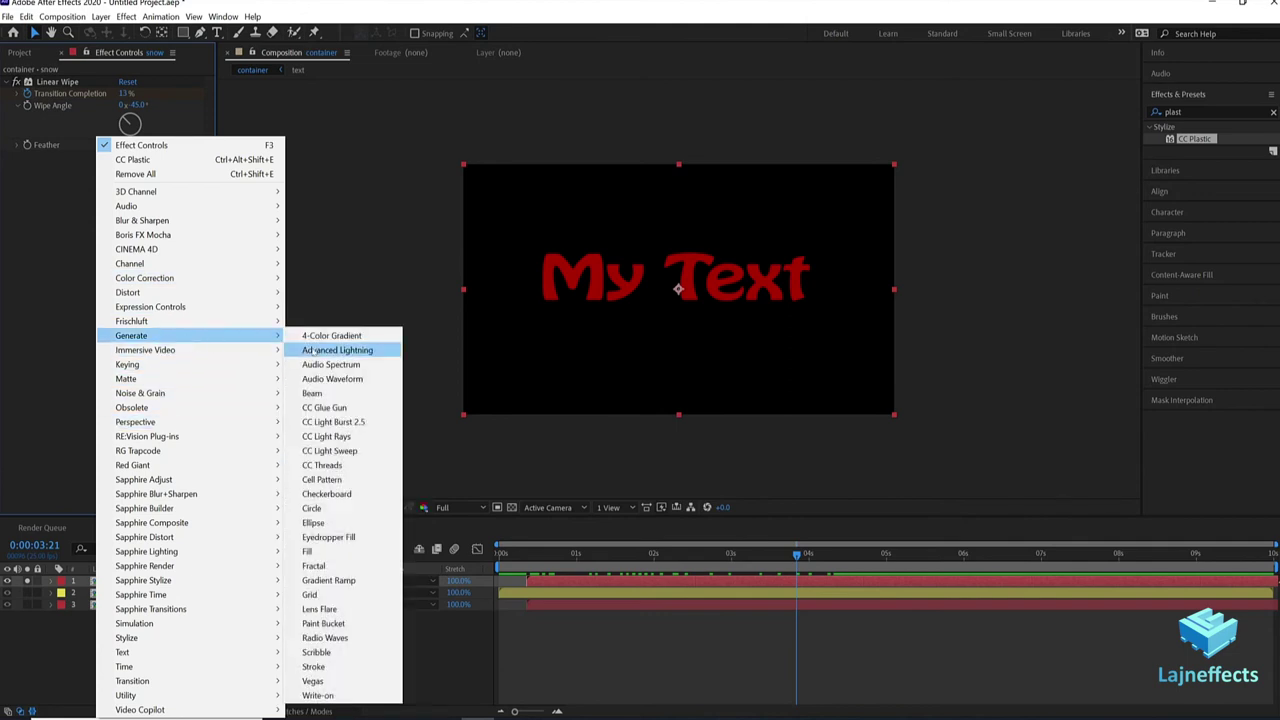
pyautogui.click(330, 551)
pyautogui.click(124, 193)
pyautogui.click(518, 316)
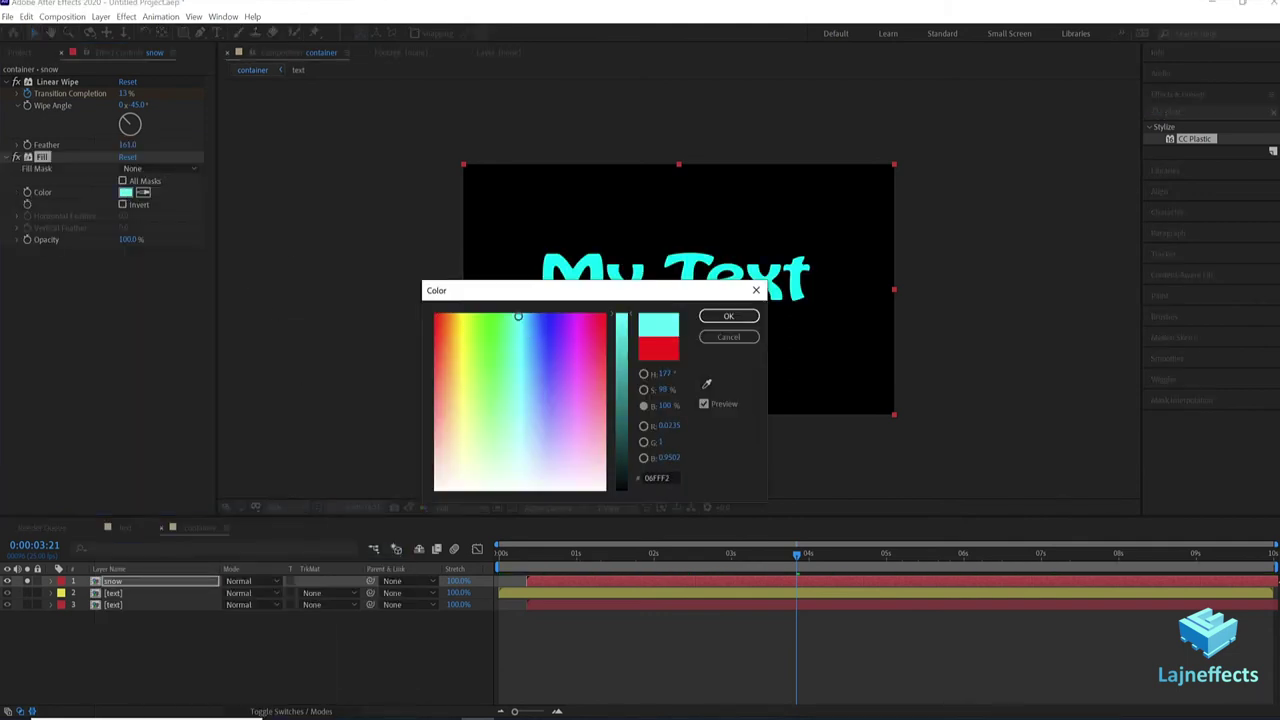
pyautogui.click(535, 468)
pyautogui.click(728, 316)
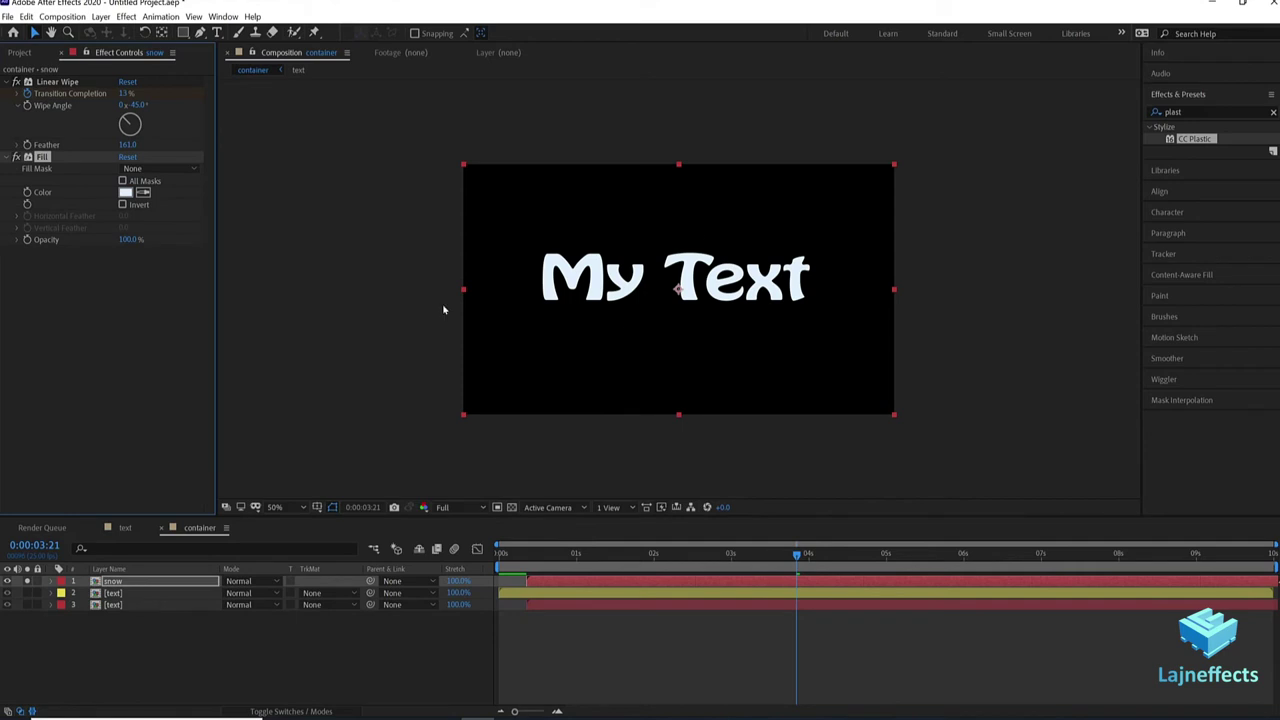
# Step: Find CC Ball Action, apply it to the snow layer and set its scatter to 1.0
pyautogui.doubleClick(1178, 112)
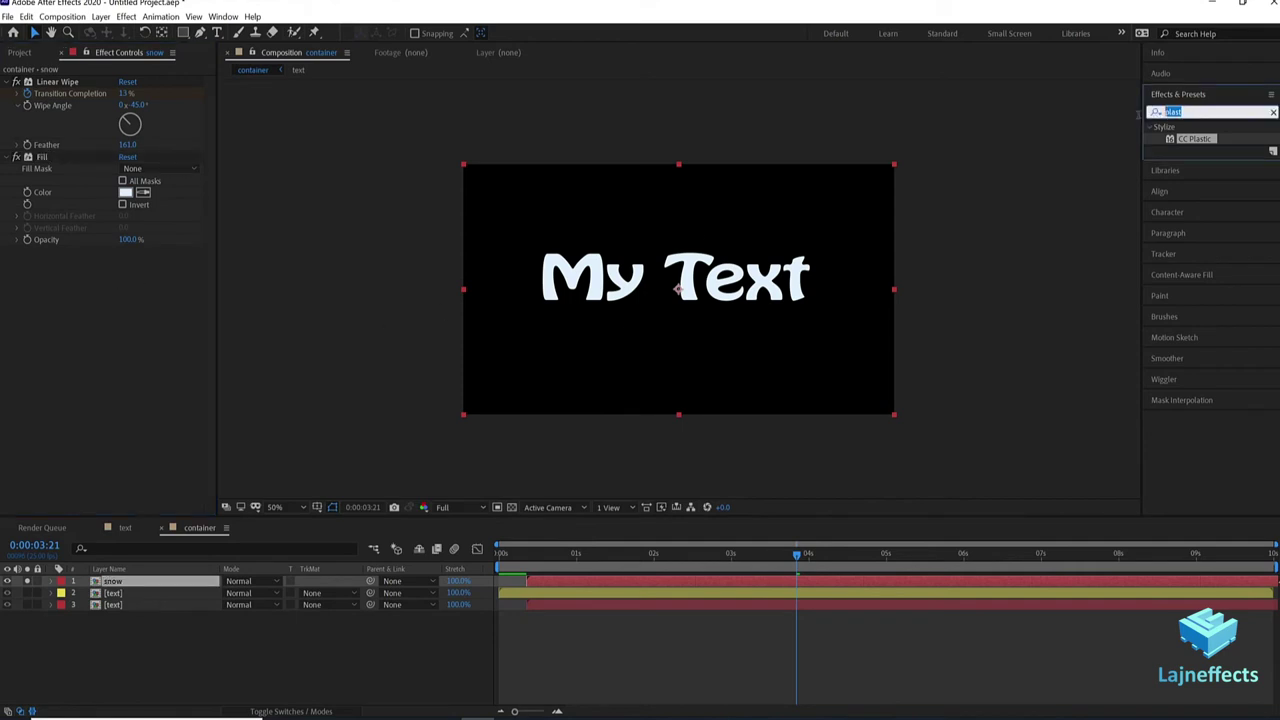
pyautogui.write('ball')
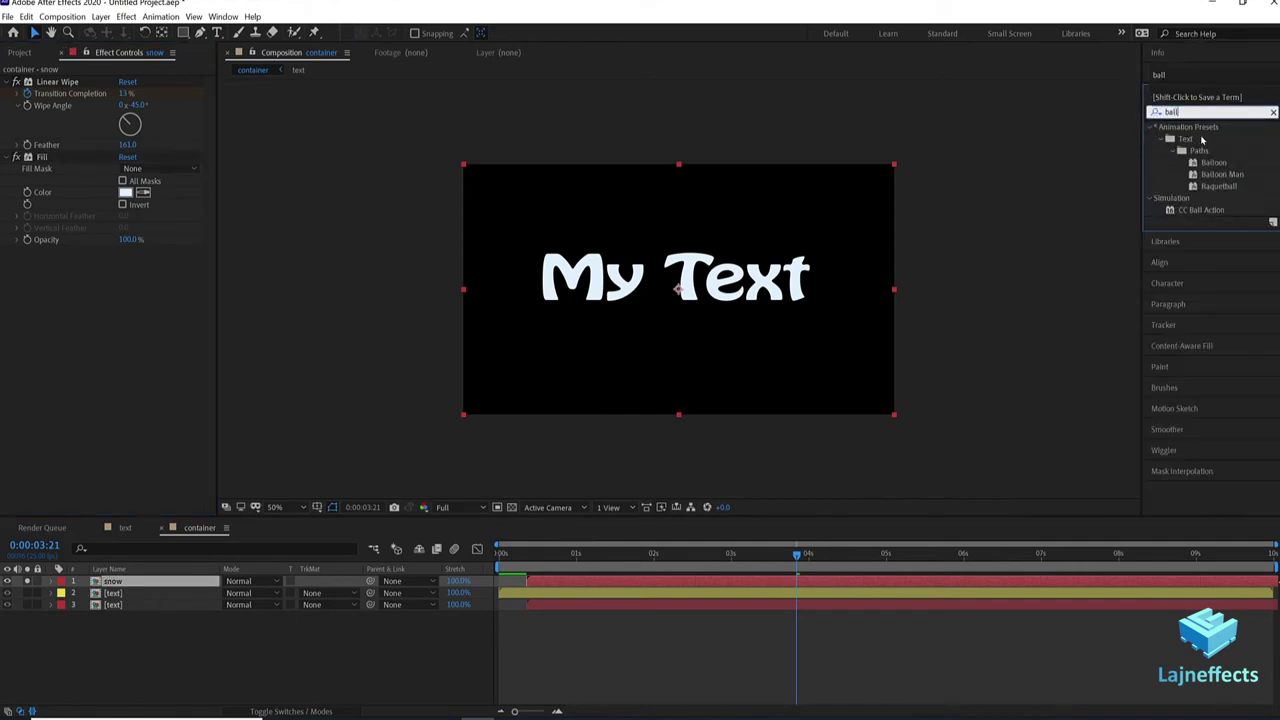
pyautogui.doubleClick(1201, 210)
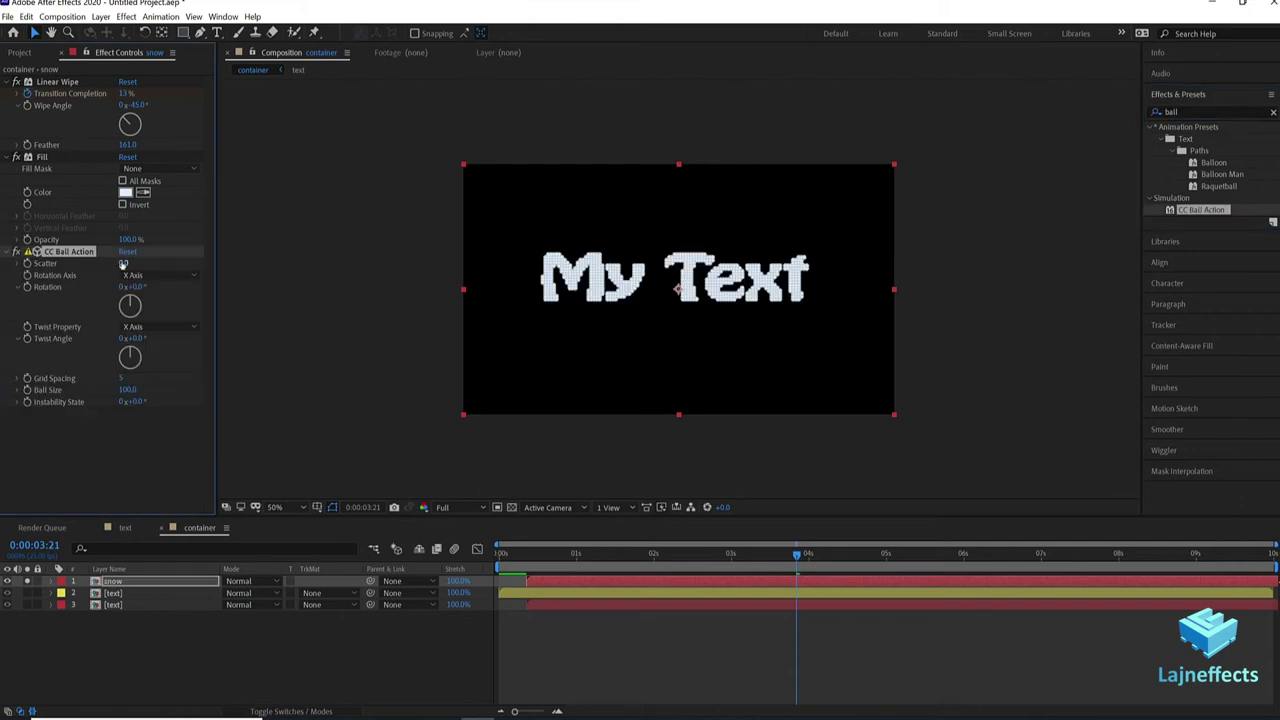
pyautogui.press('Return')
pyautogui.scroll(2, 677, 290)
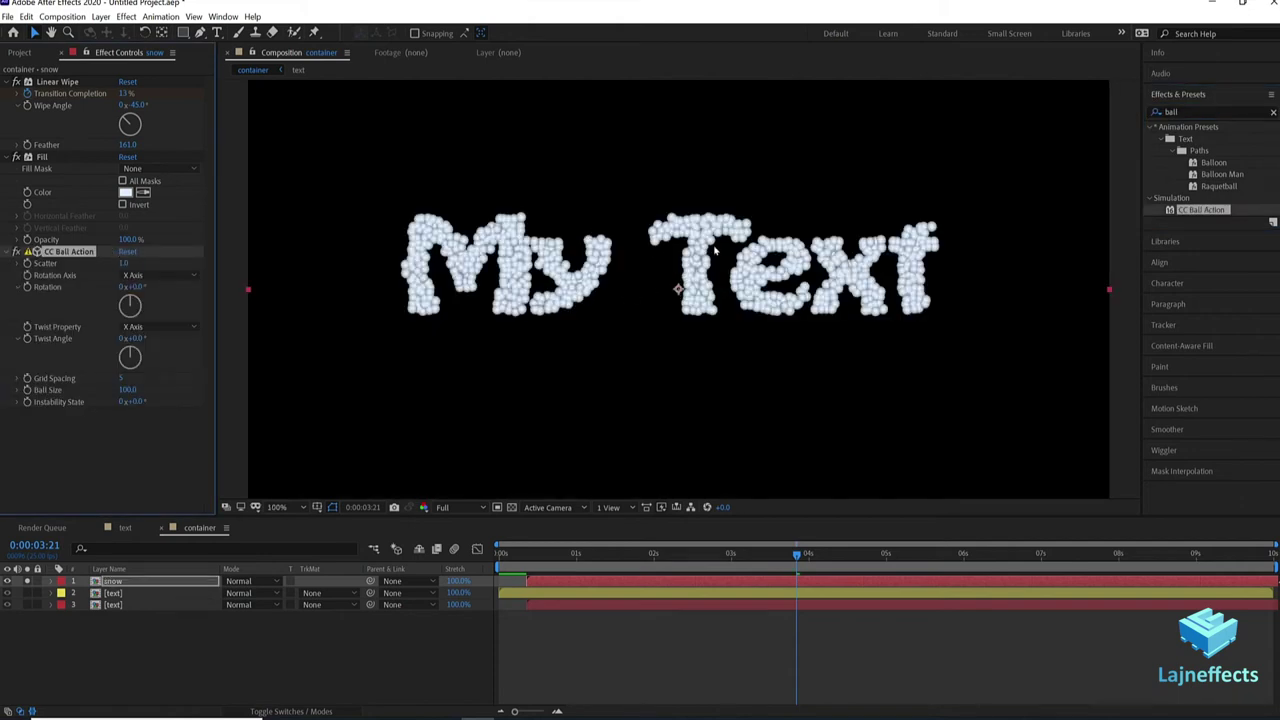
# Step: Apply CC Vector Blur to the snow layer with type Perpendicular and an amount of 11
pyautogui.rightClick(118, 436)
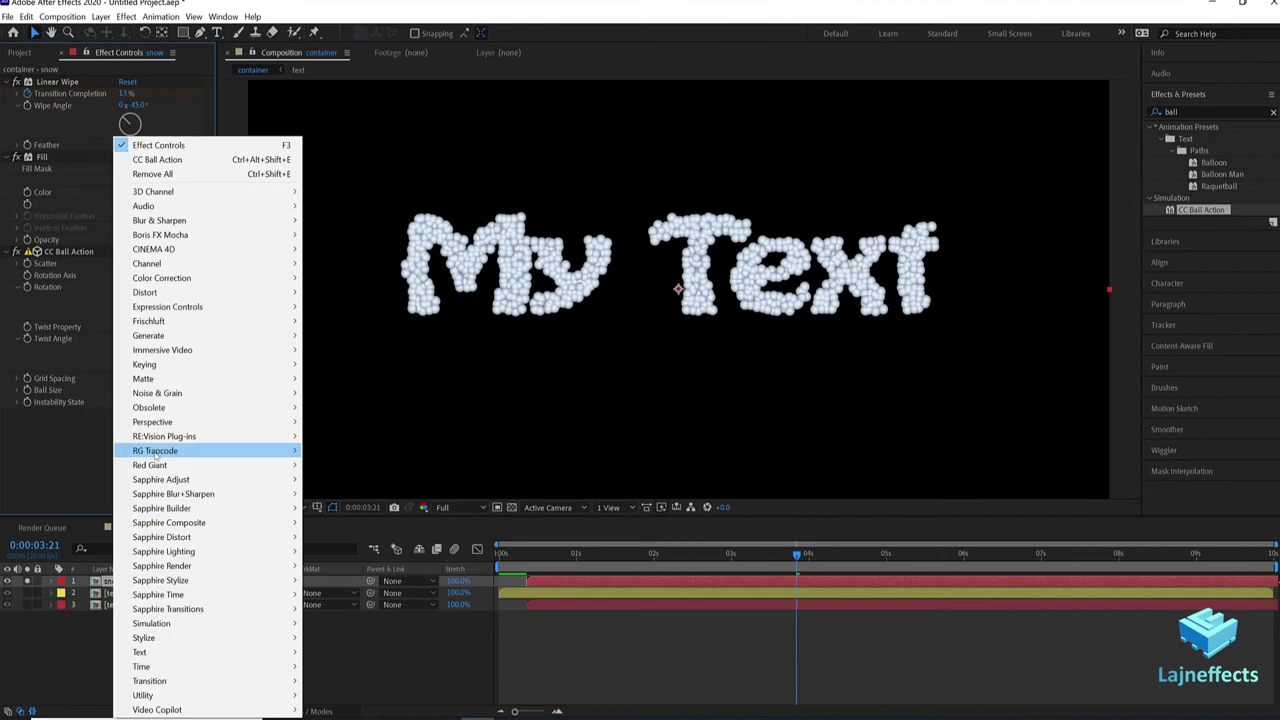
pyautogui.moveTo(200, 220)
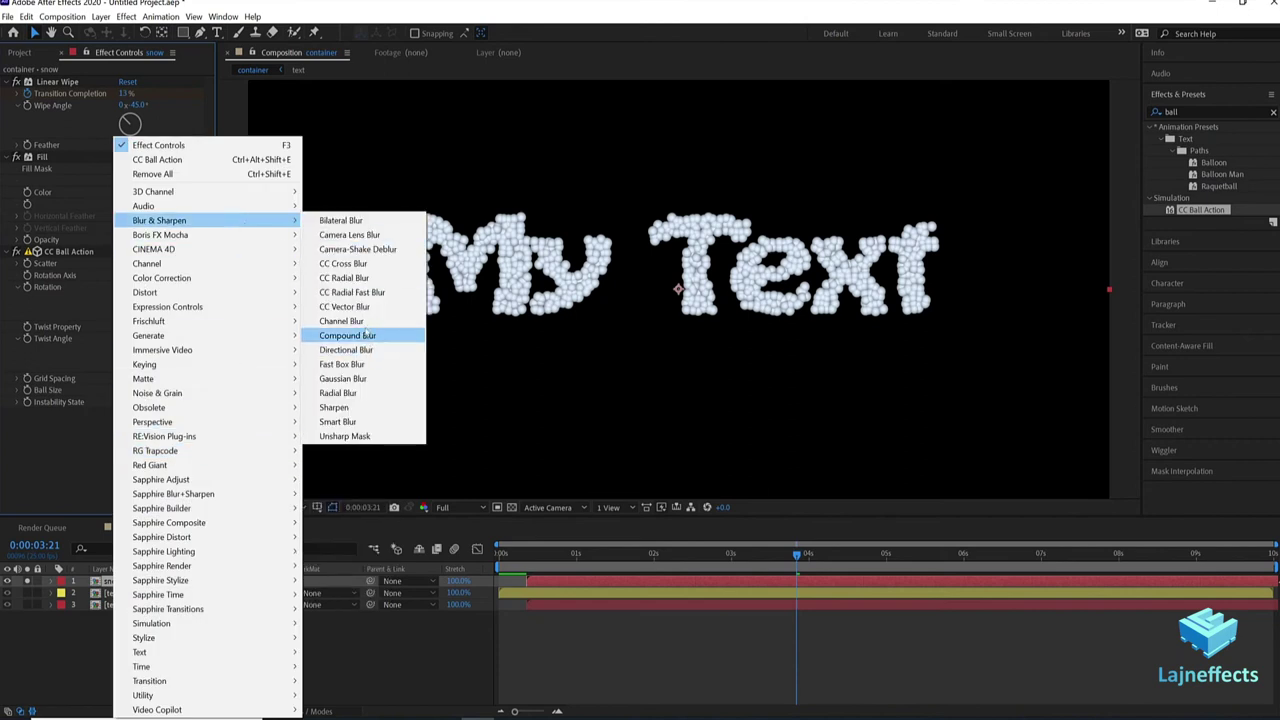
pyautogui.click(344, 306)
pyautogui.click(135, 426)
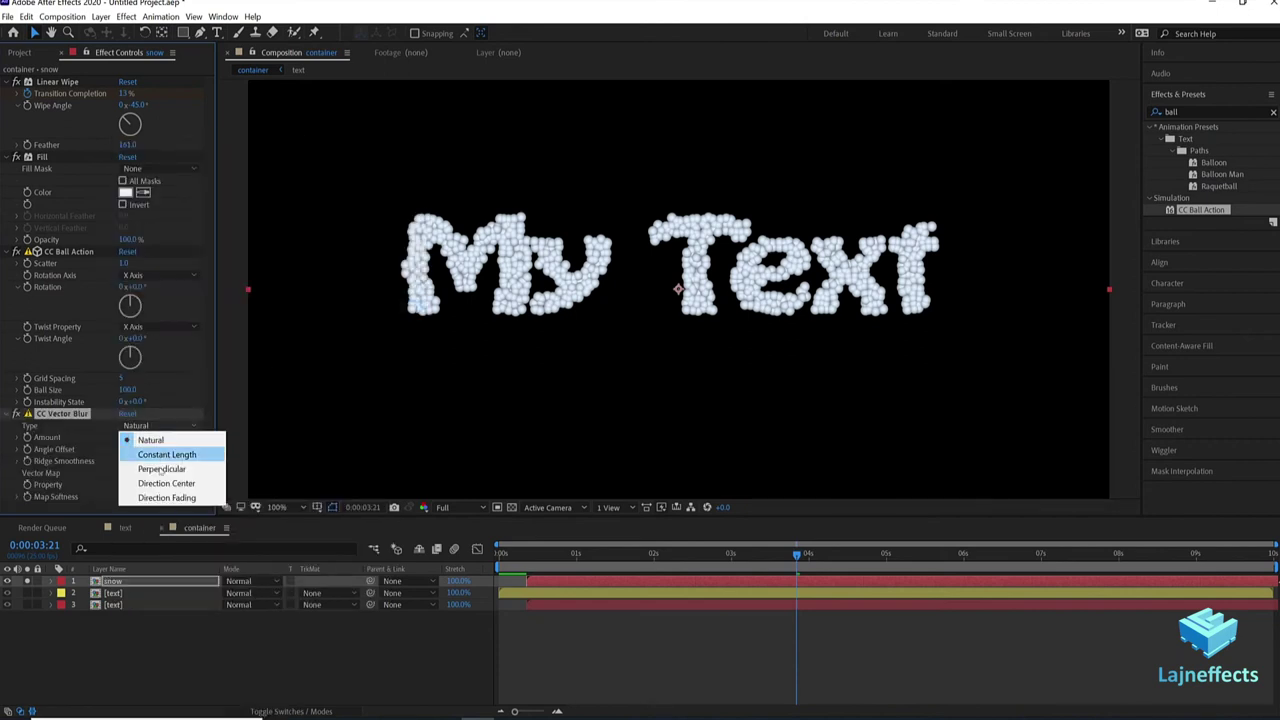
pyautogui.click(142, 467)
pyautogui.moveTo(137, 437)
pyautogui.mouseDown()
pyautogui.moveTo(149, 445)
pyautogui.moveTo(133, 447)
pyautogui.mouseUp()
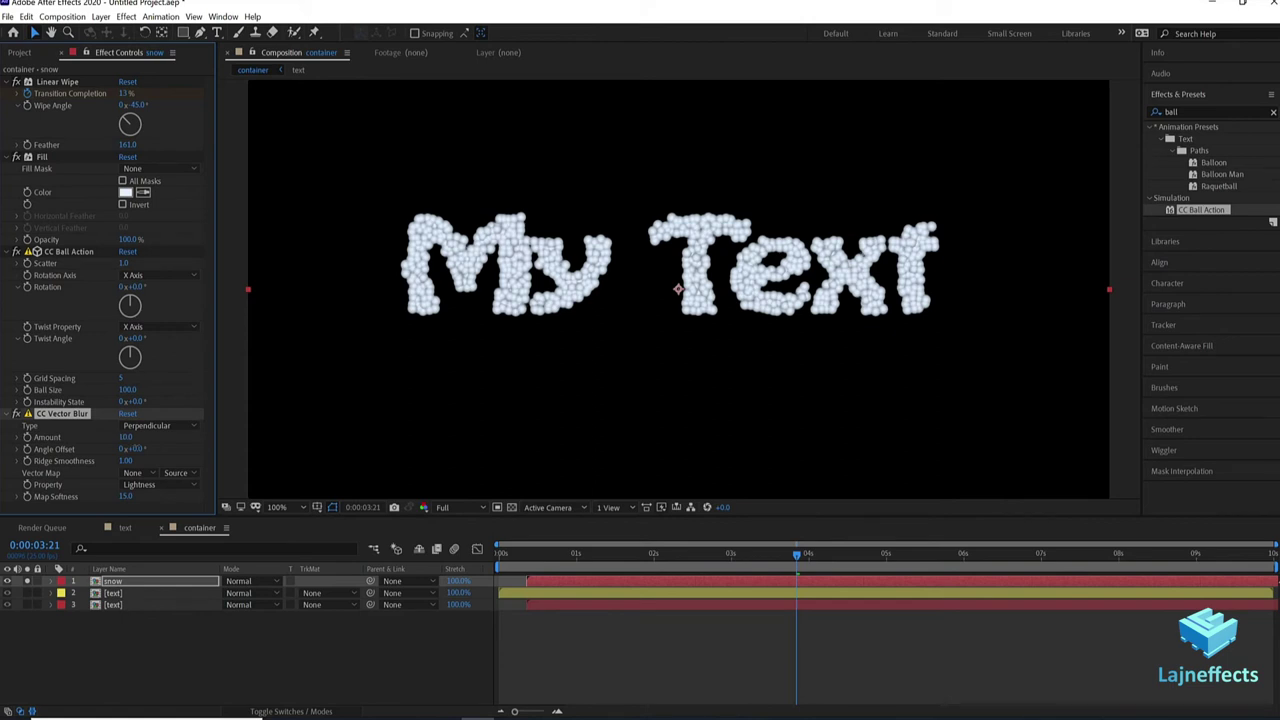
pyautogui.click(703, 652)
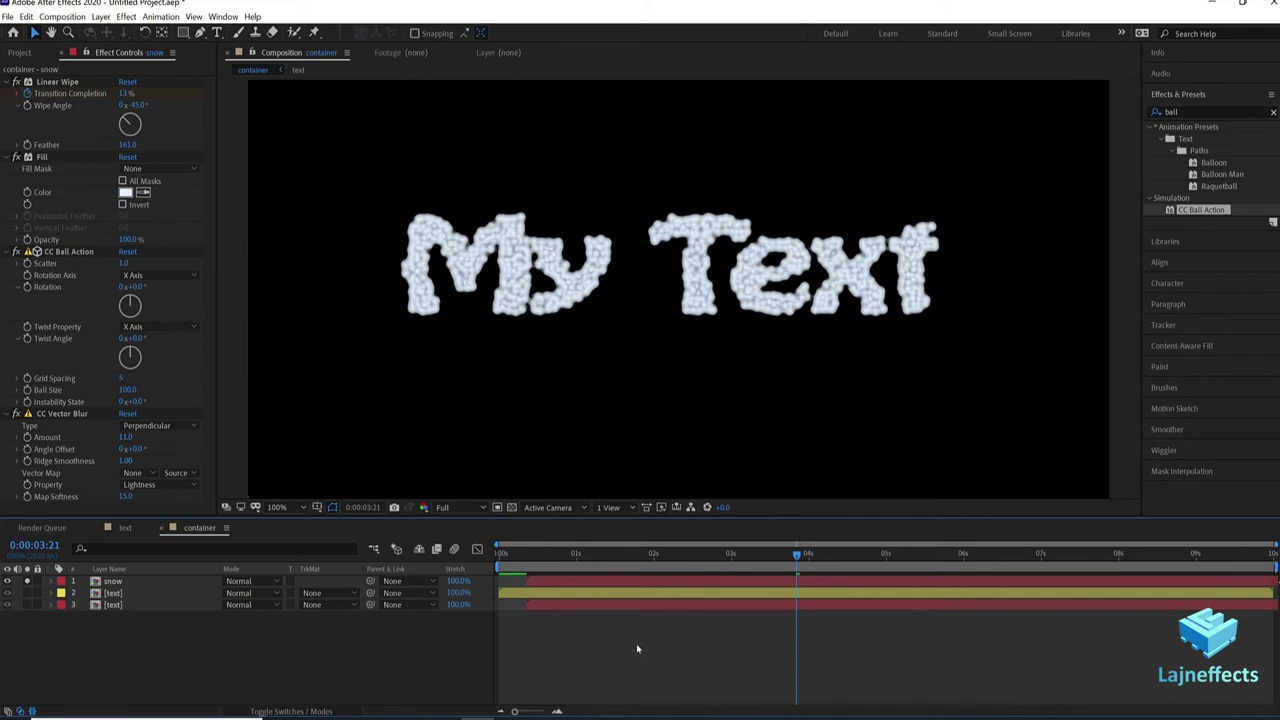
# Step: Duplicate the lowest red text layer, place the copy directly above snow, and set snow's track matte to Alpha Inverted
pyautogui.click(121, 607)
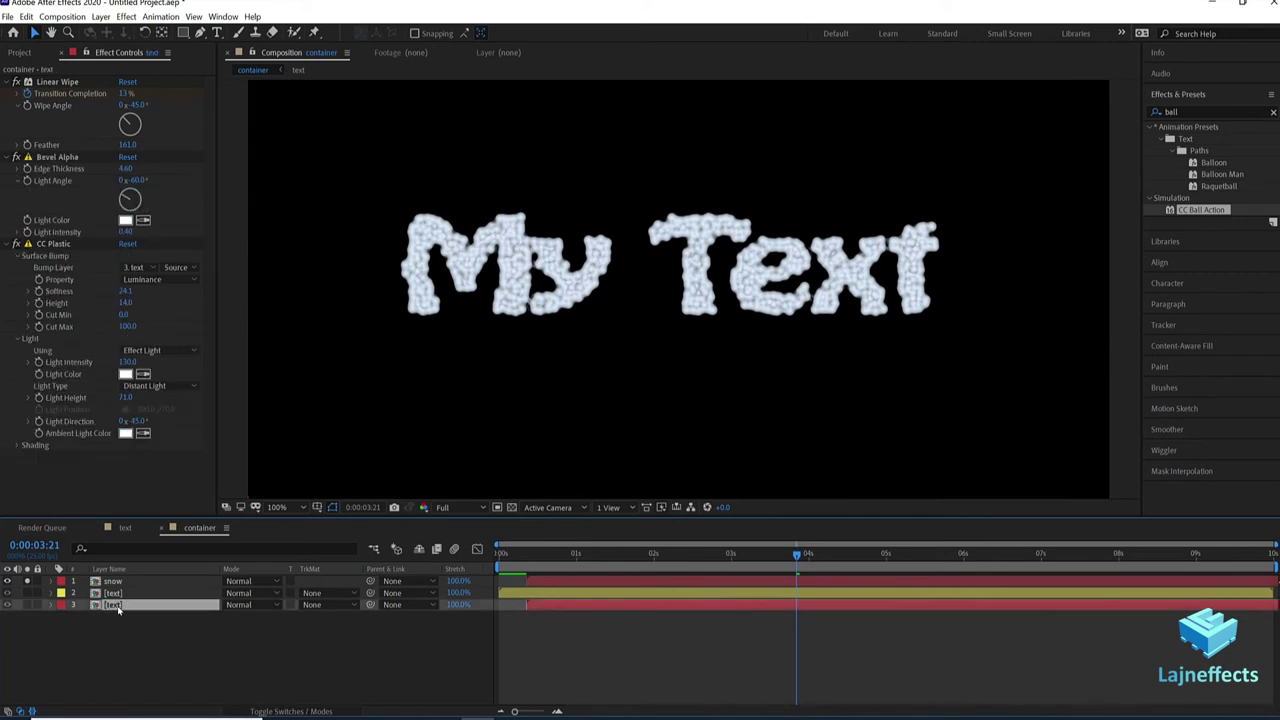
pyautogui.hotkey('ctrl', 'd')
pyautogui.click(129, 644)
pyautogui.moveTo(118, 606); pyautogui.dragTo(124, 579)
pyautogui.click(312, 593)
pyautogui.click(344, 640)
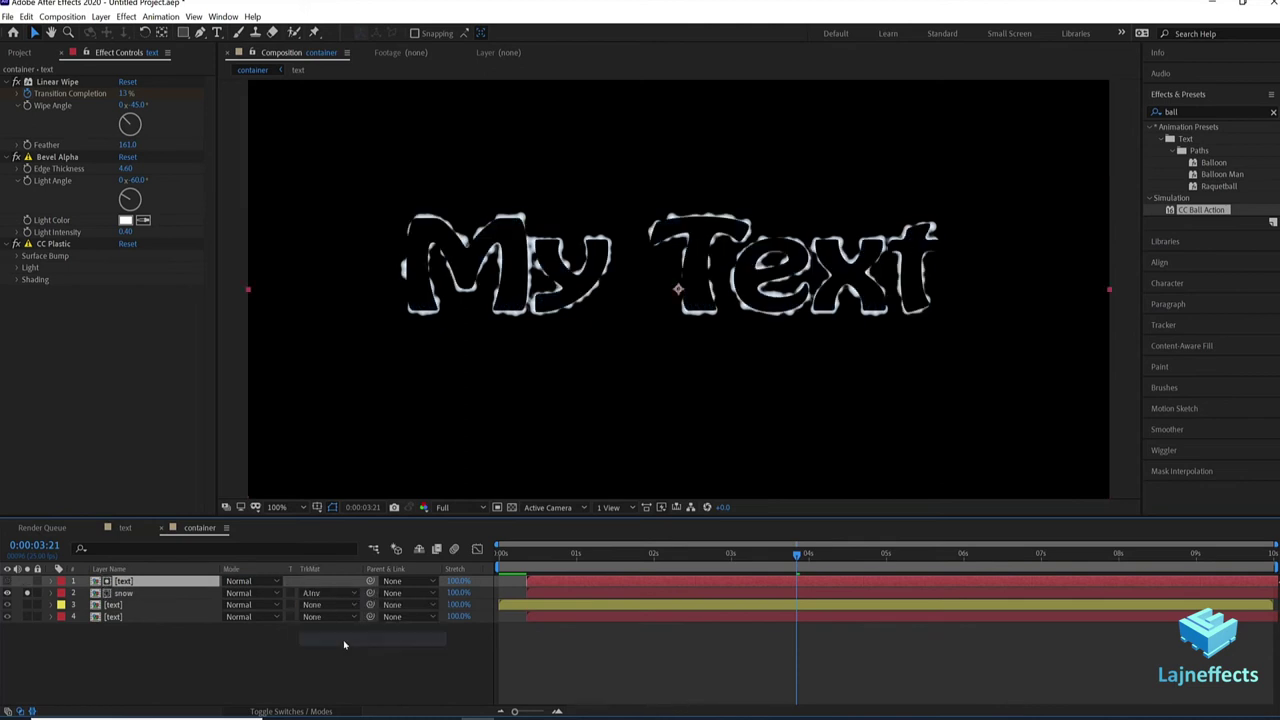
pyautogui.click(711, 664)
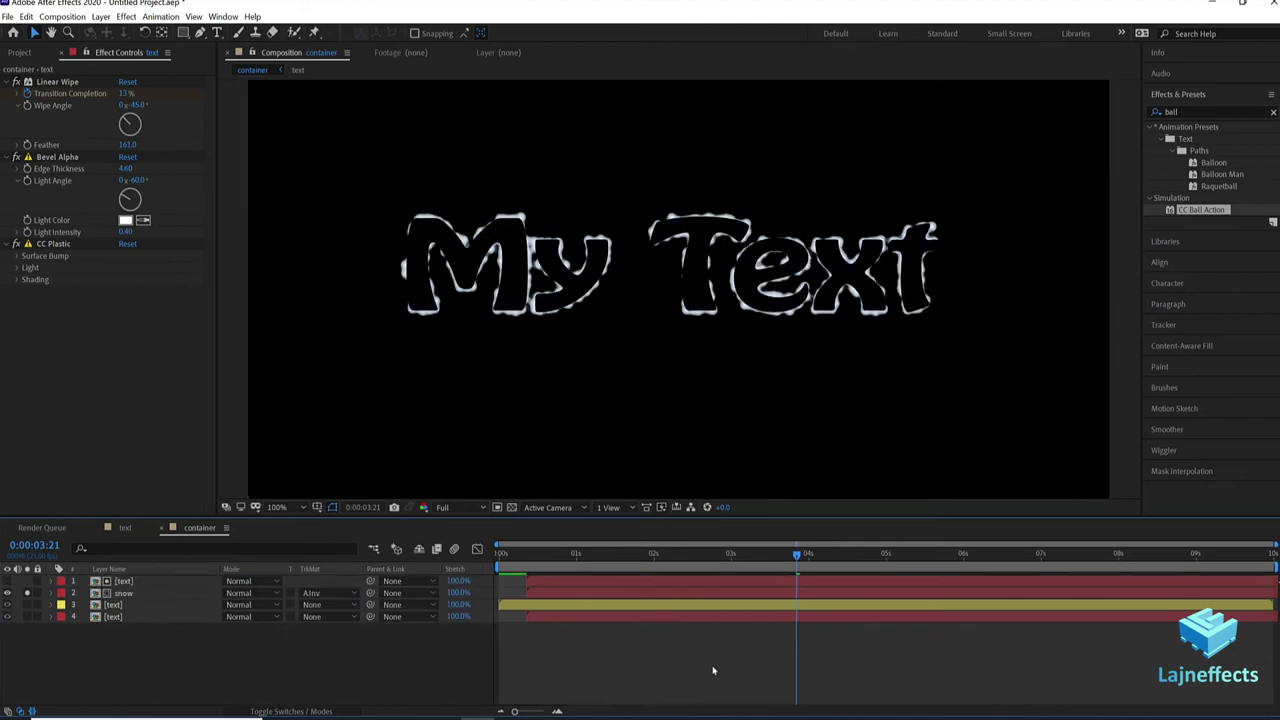
# Step: Nudge the snow layer slightly up and its matte text layer slightly down, and turn off solo on snow
pyautogui.click(728, 593)
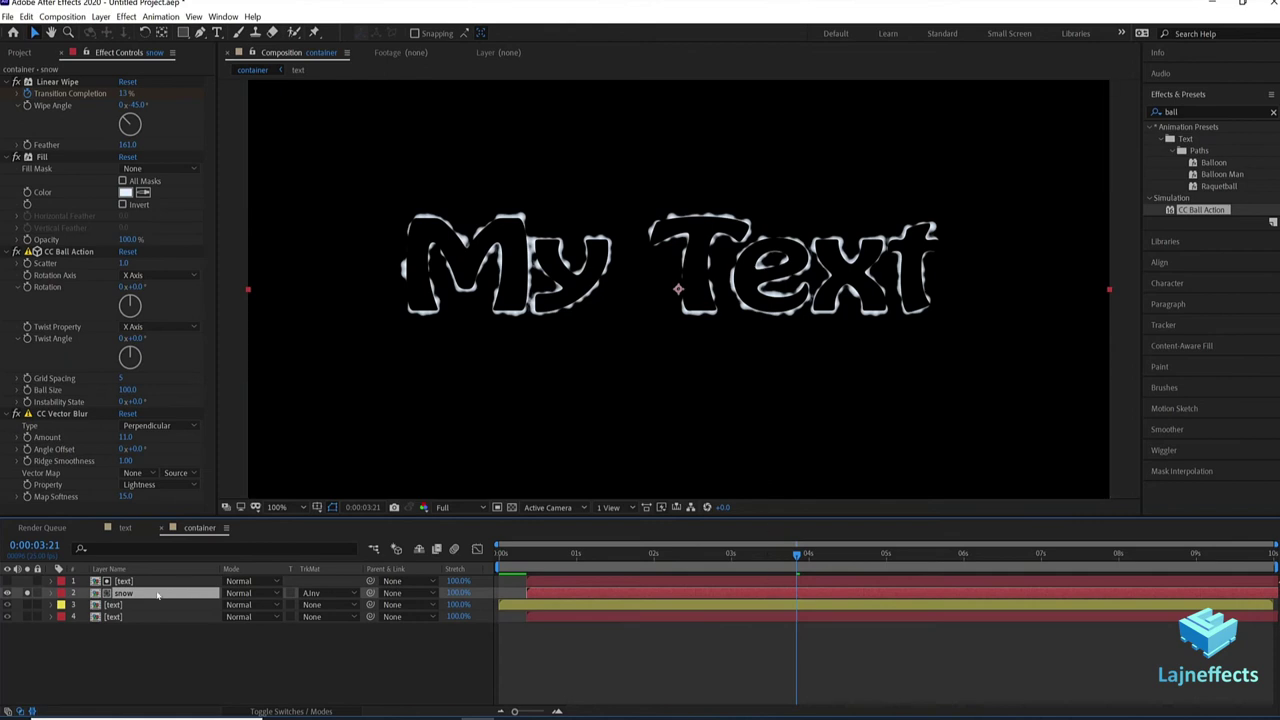
pyautogui.moveTo(697, 294); pyautogui.dragTo(698, 288)
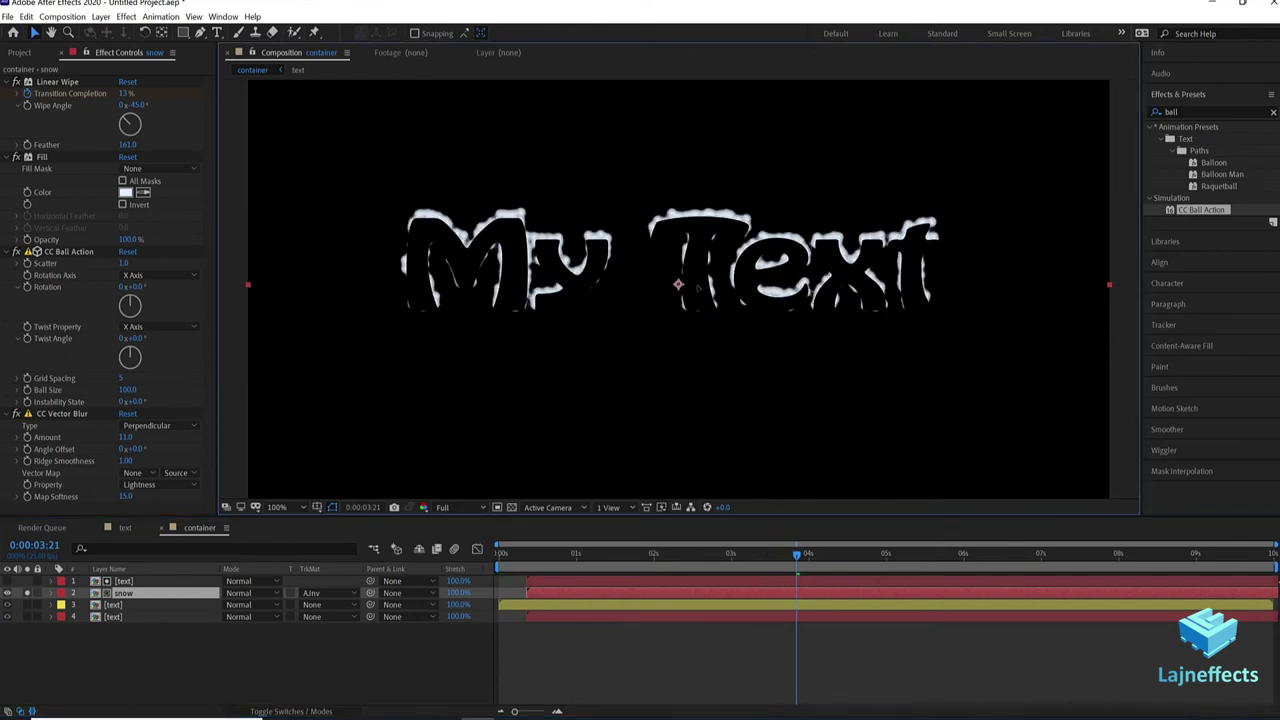
pyautogui.press('Return')
pyautogui.press('Return')
pyautogui.click(729, 581)
pyautogui.moveTo(699, 270); pyautogui.dragTo(698, 279)
pyautogui.click(71, 671)
pyautogui.click(28, 593)
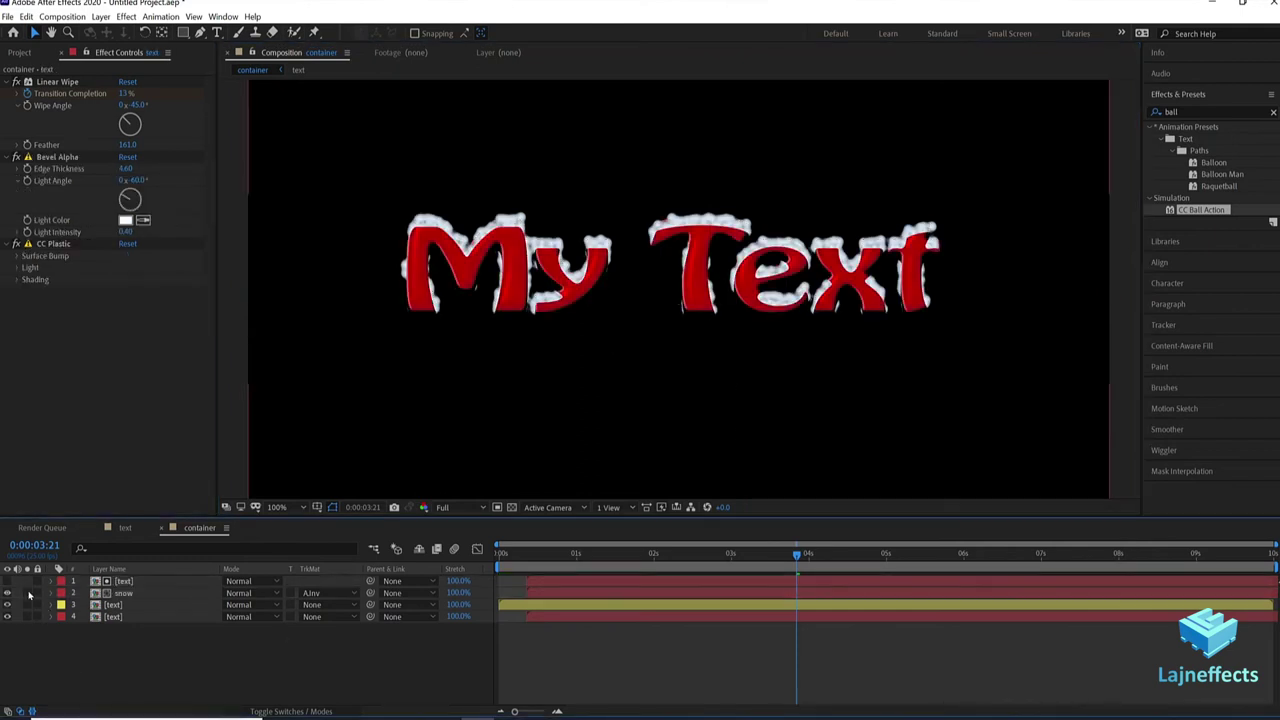
# Step: Preview the text reveal and end the work area at about 4 seconds
pyautogui.moveTo(749, 553); pyautogui.dragTo(791, 560)
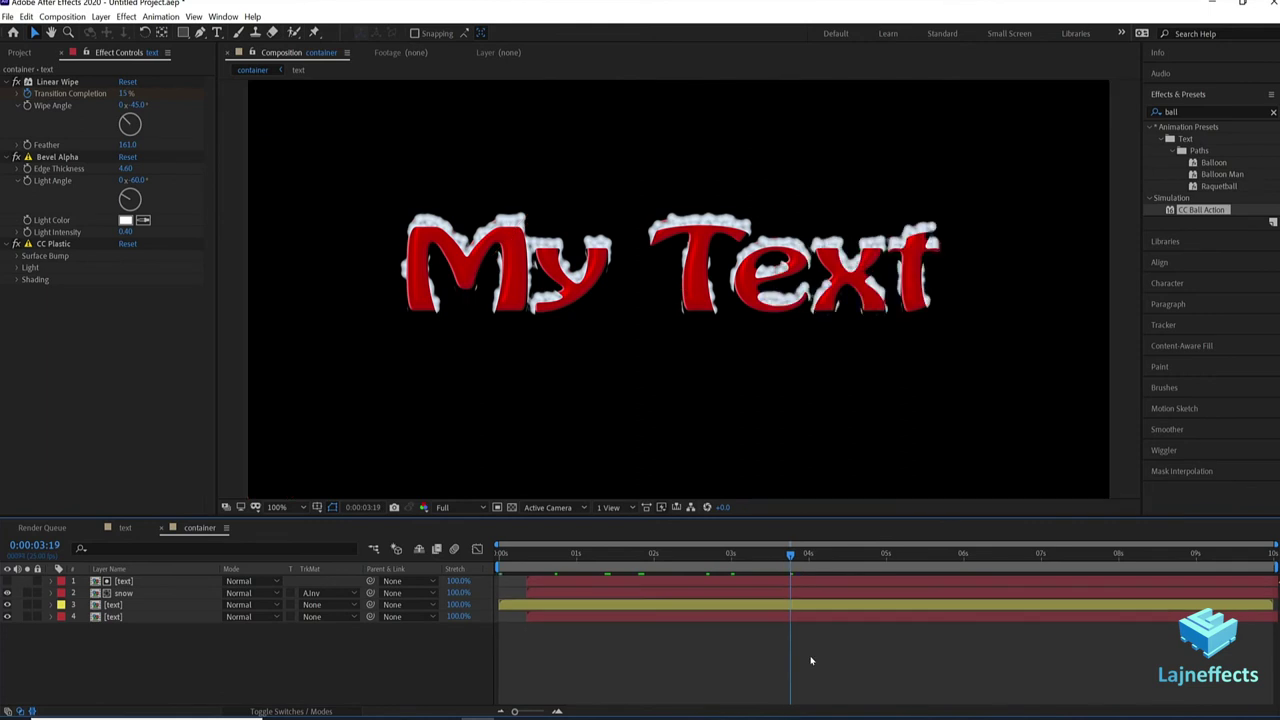
pyautogui.press('space')
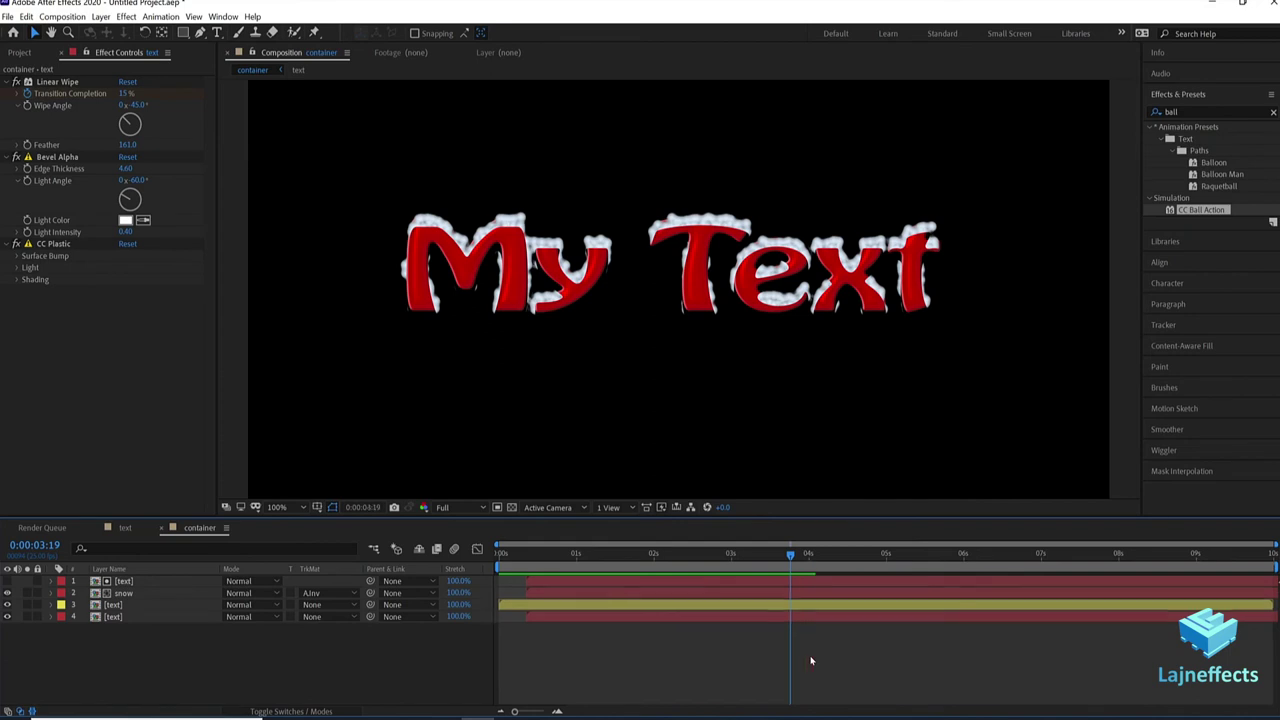
pyautogui.press('n')
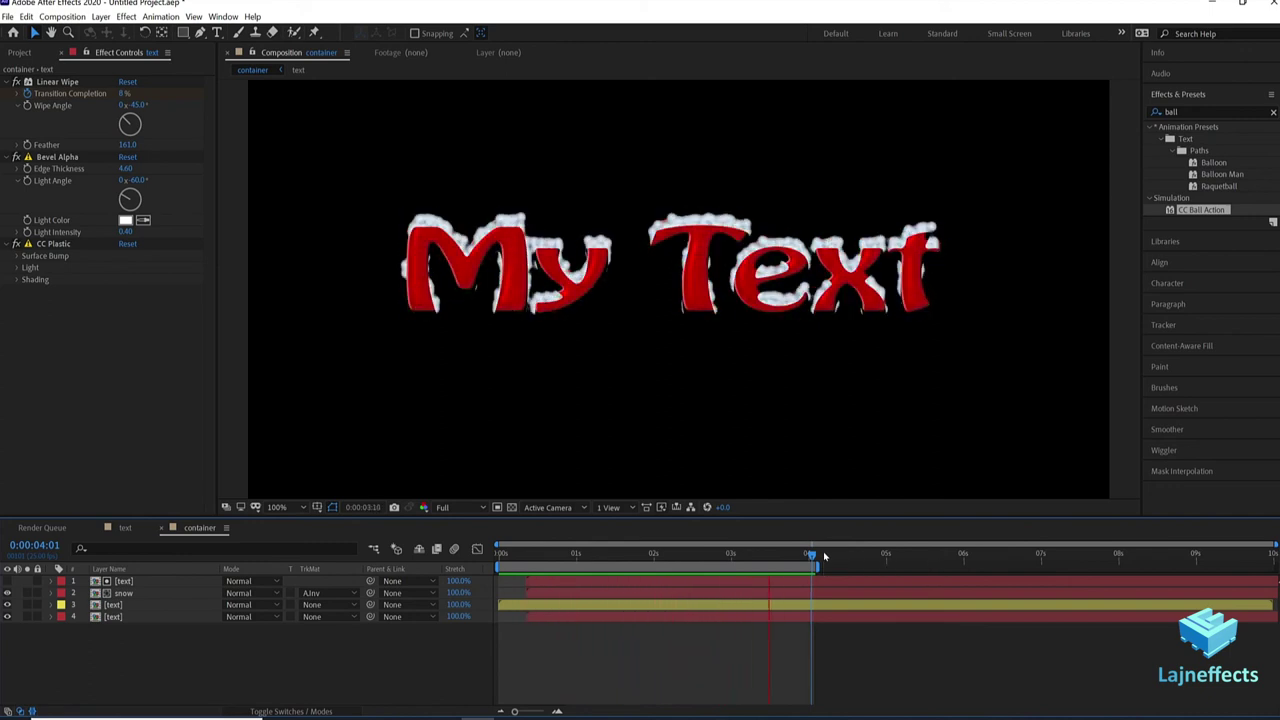
pyautogui.press('space')
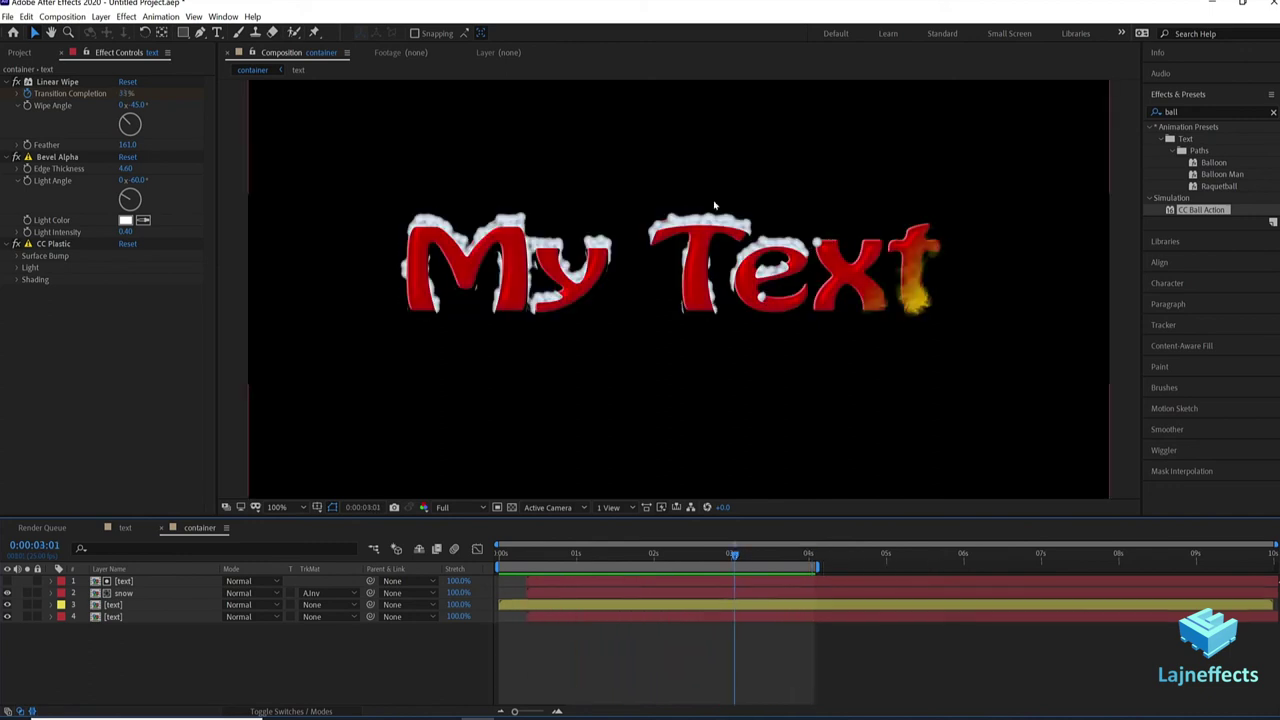
# Step: Apply CC Ball Action to the matte text layer above snow and set its scatter to 1.0
pyautogui.scroll(2, 766, 177)
pyautogui.scroll(-2, 667, 170)
pyautogui.click(657, 580)
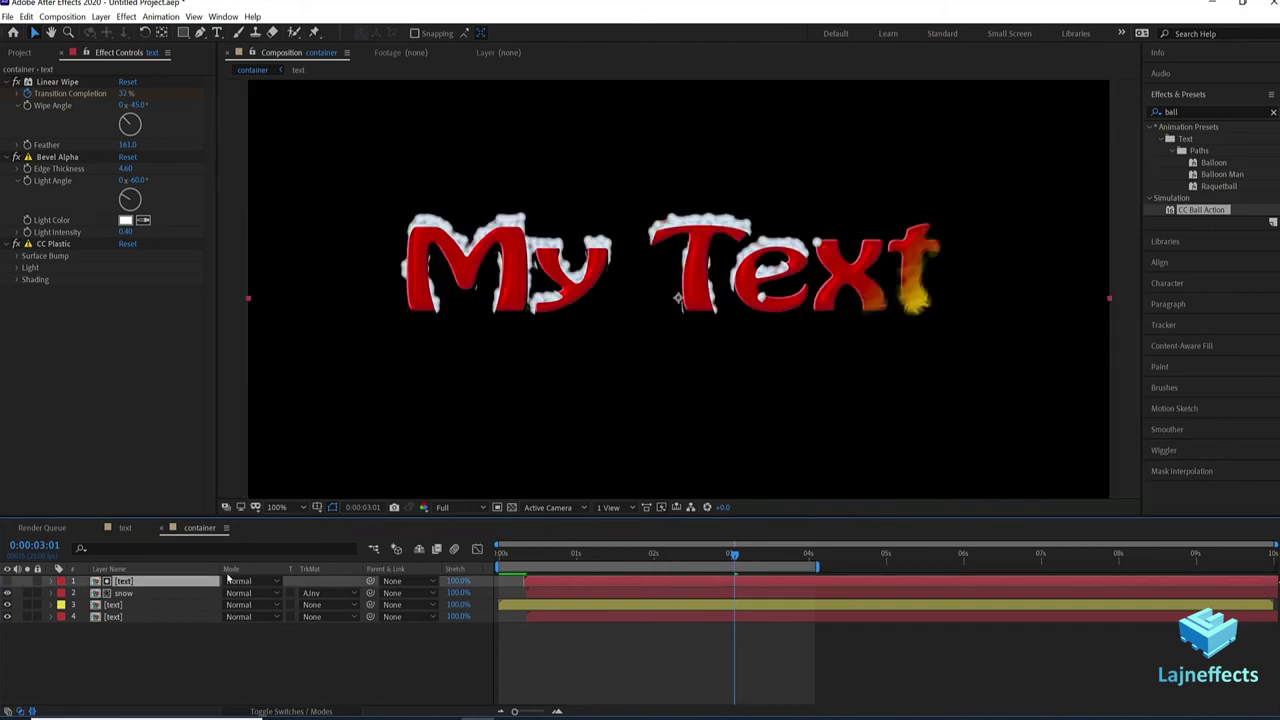
pyautogui.rightClick(123, 327)
pyautogui.doubleClick(1170, 211)
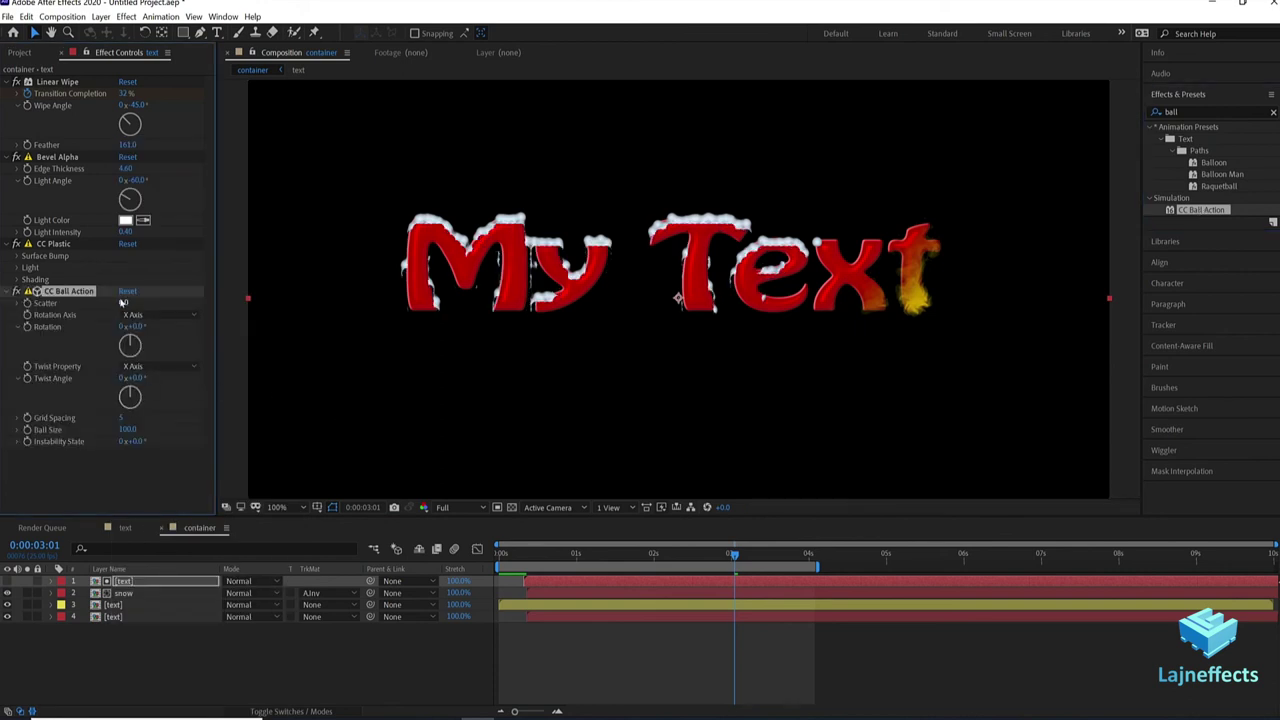
pyautogui.press('Return')
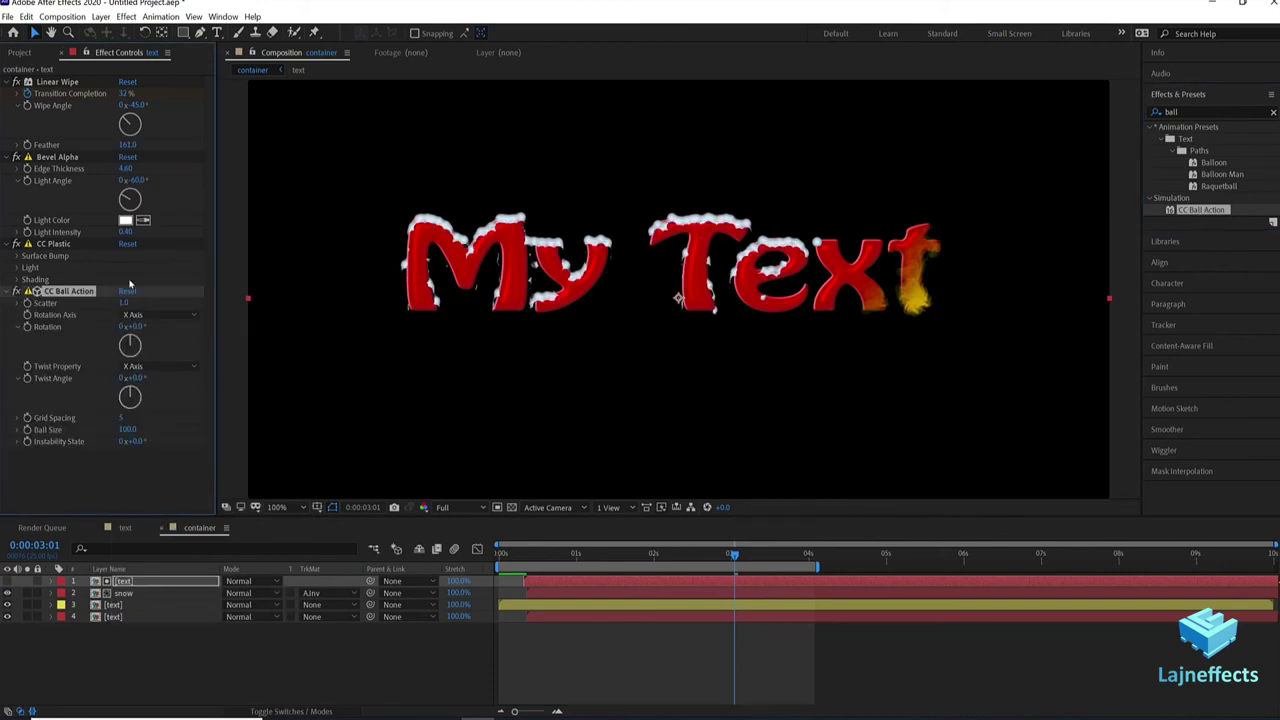
# Step: Add CC Vector Blur to the matte text layer with type Perpendicular and amount 24.0, and scrub the reveal to check it
pyautogui.rightClick(82, 470)
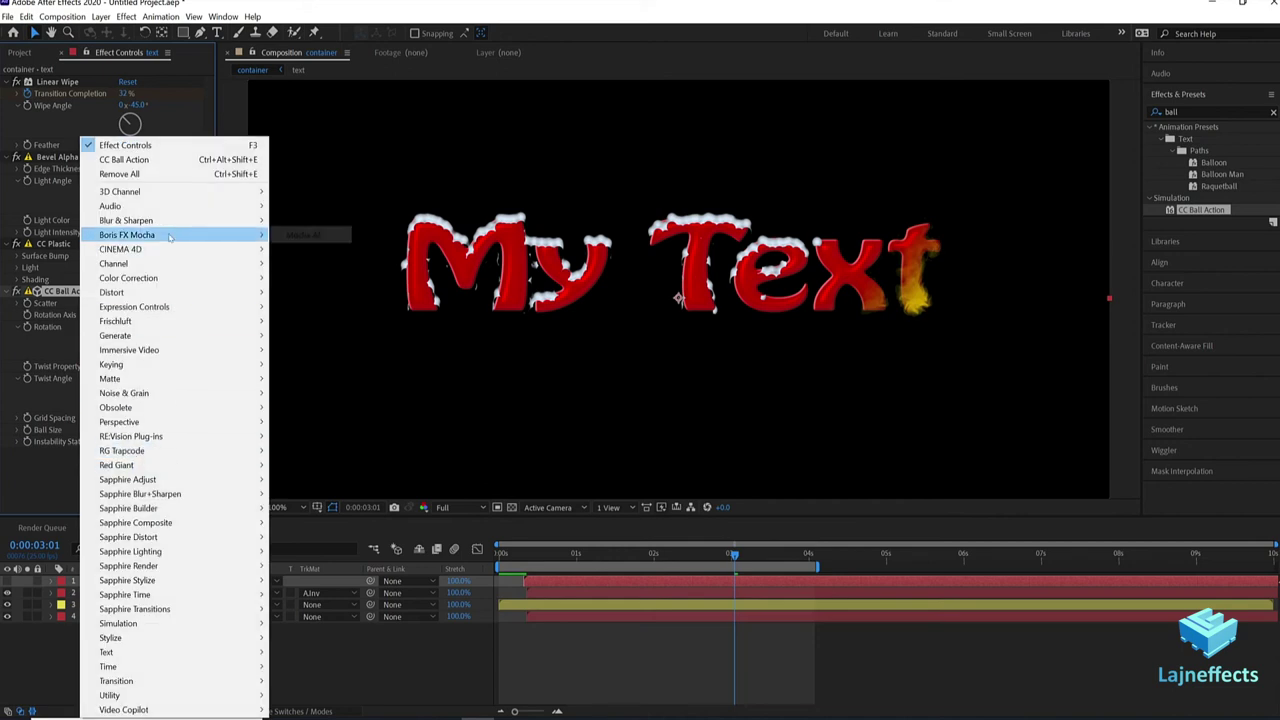
pyautogui.moveTo(165, 251)
pyautogui.moveTo(216, 224)
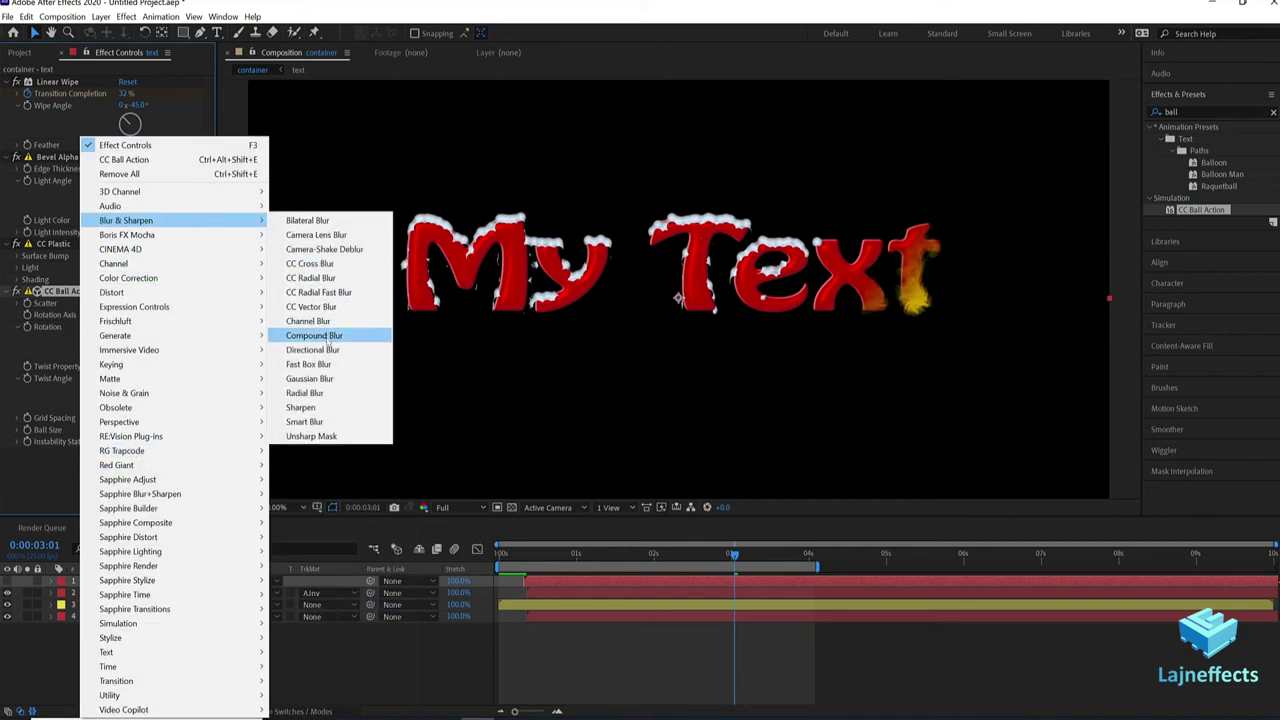
pyautogui.click(326, 307)
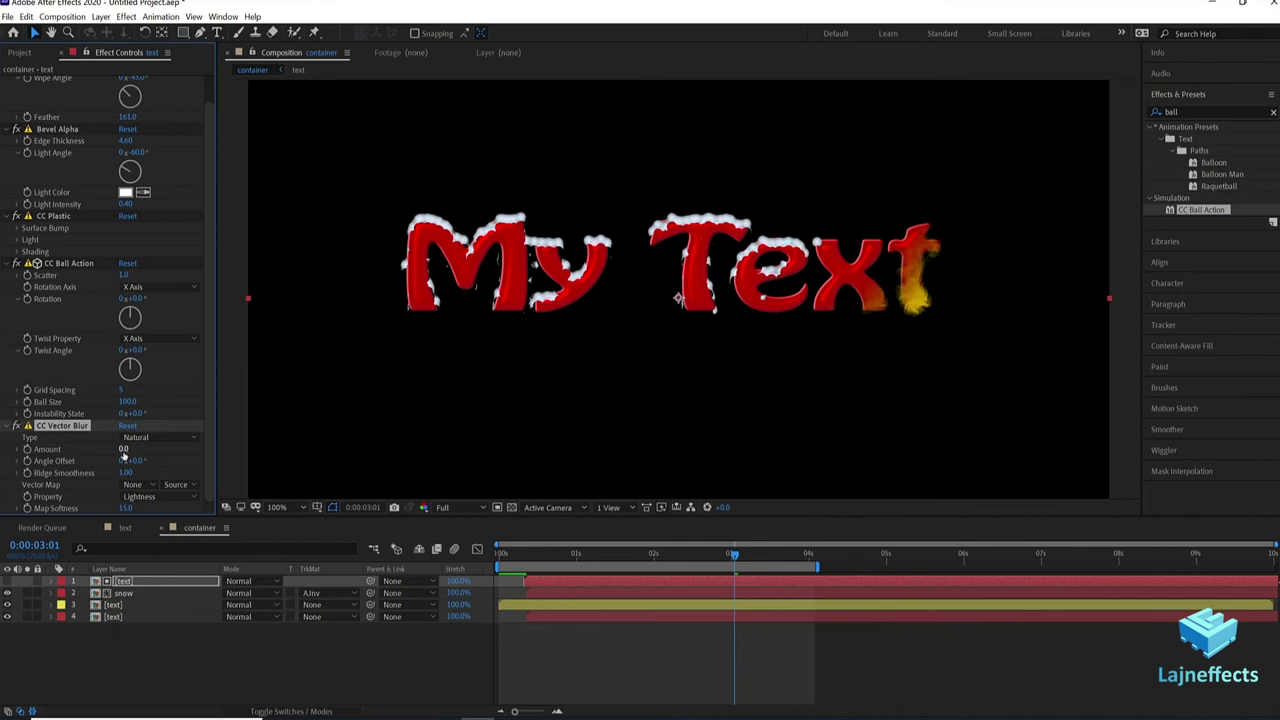
pyautogui.click(125, 444)
pyautogui.click(162, 481)
pyautogui.moveTo(140, 449); pyautogui.dragTo(145, 449)
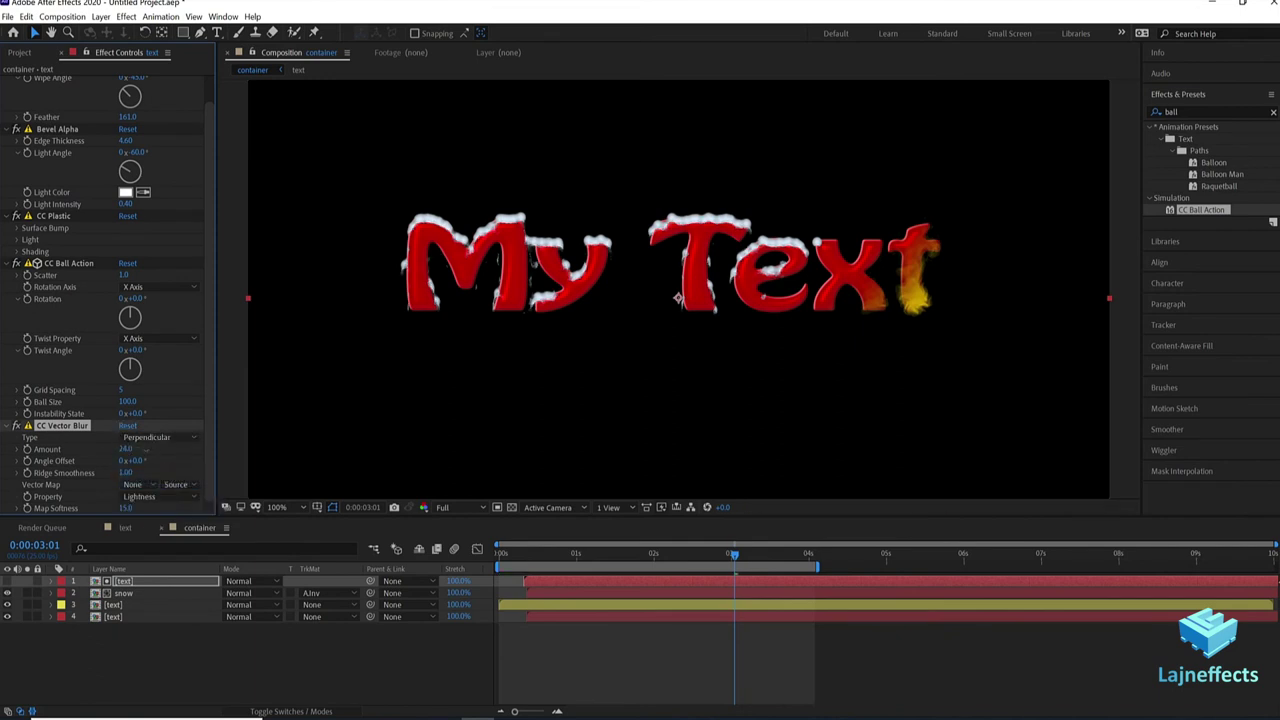
pyautogui.moveTo(754, 555); pyautogui.dragTo(794, 555)
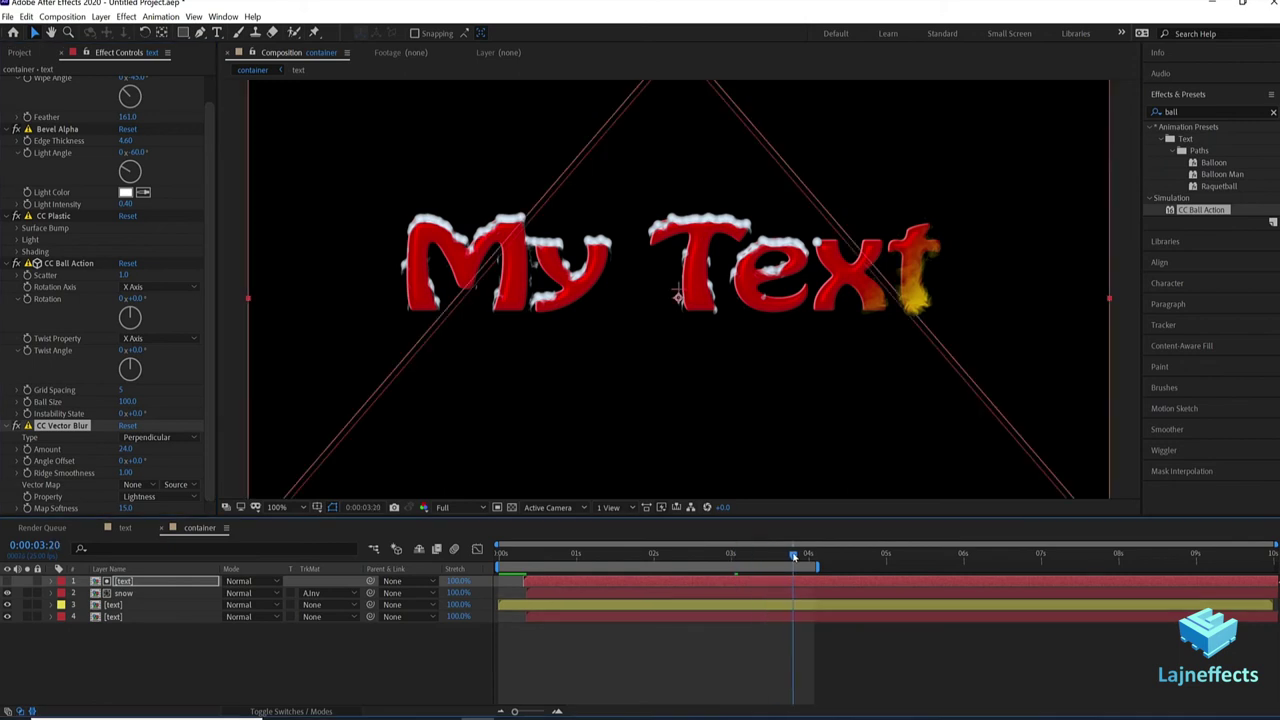
pyautogui.click(883, 565)
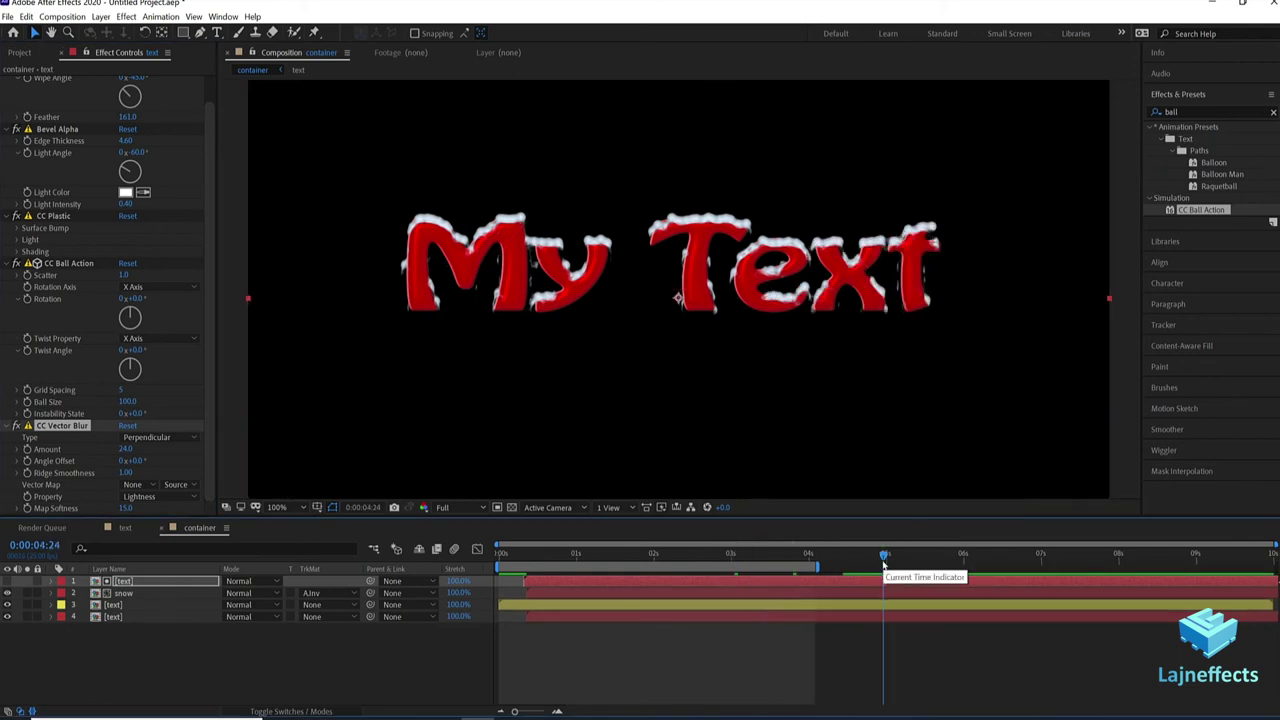
pyautogui.moveTo(600, 555); pyautogui.dragTo(707, 556)
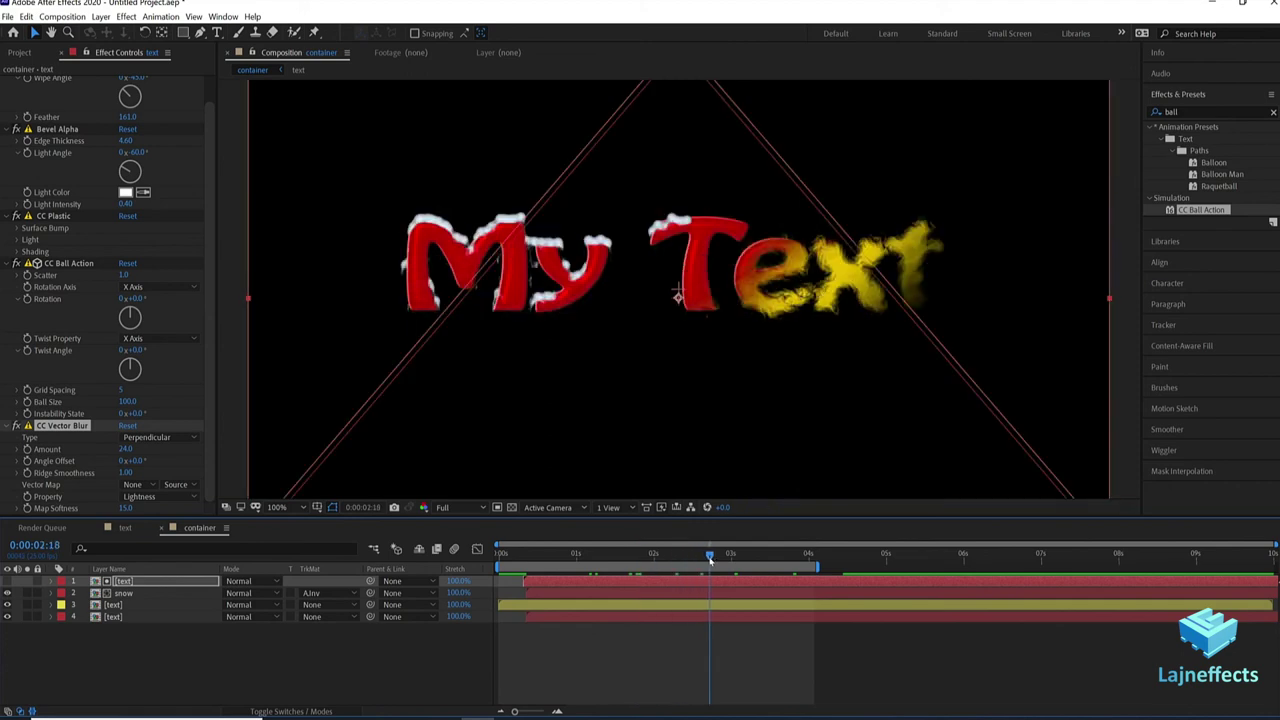
# Step: Keyframe the snow layer's CC Ball Action ball size at 100.0 on 0:00:05:09 and 0.0 on 0:00:03:23
pyautogui.click(914, 562)
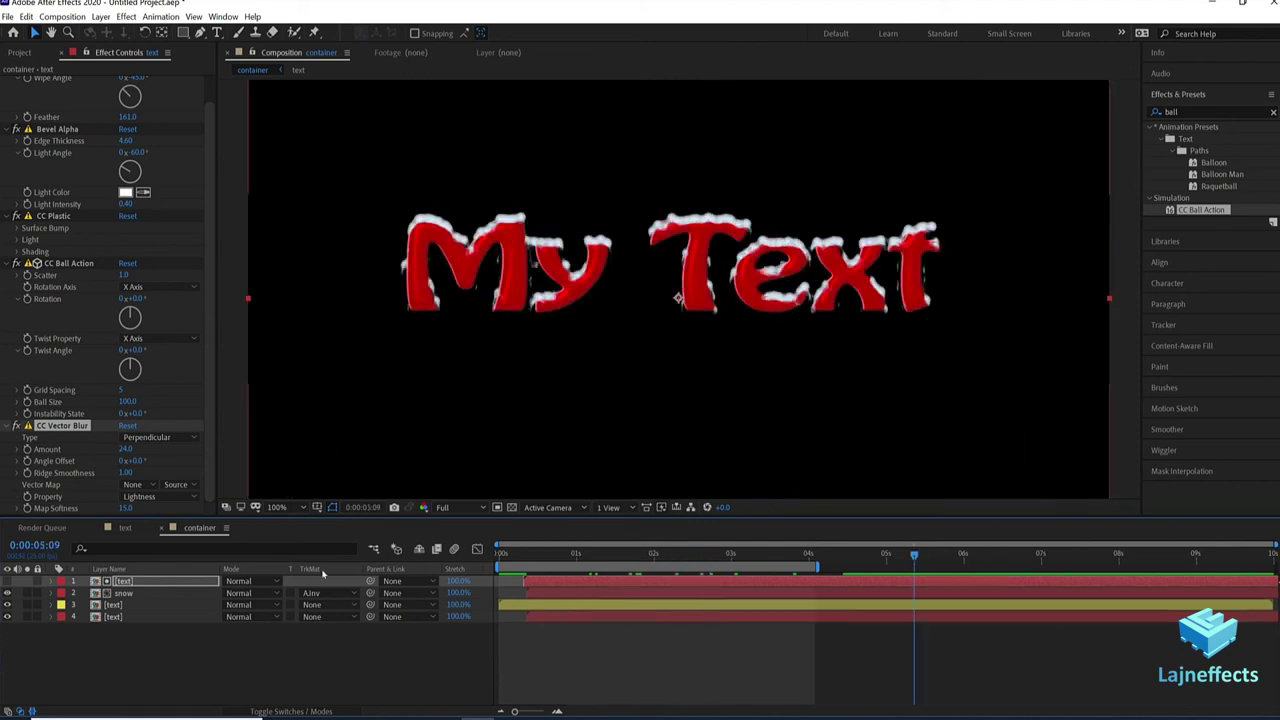
pyautogui.click(786, 592)
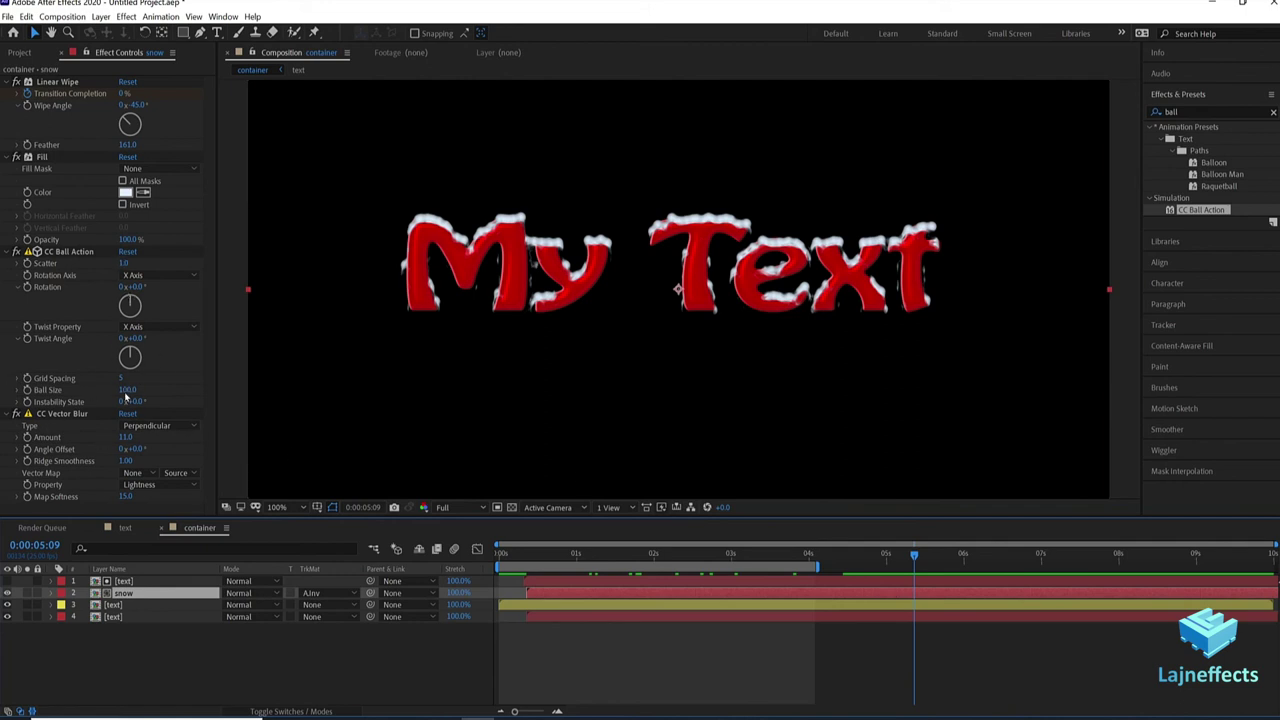
pyautogui.click(27, 390)
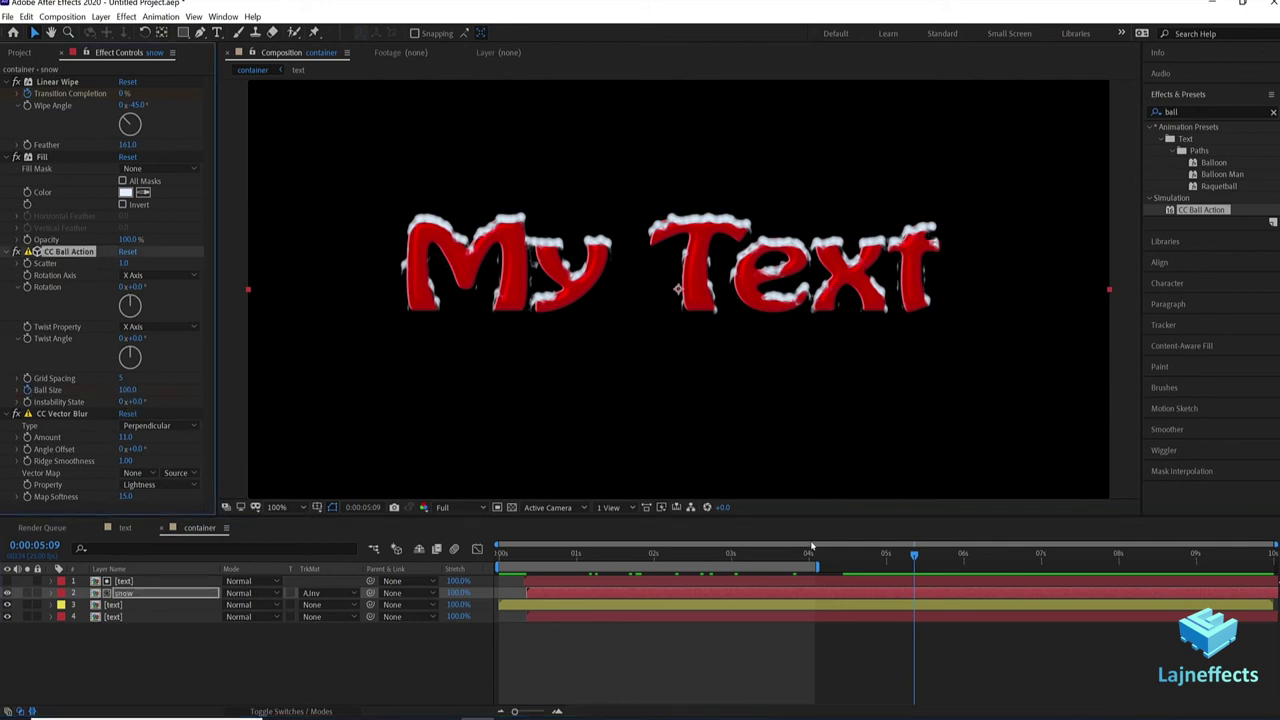
pyautogui.click(802, 556)
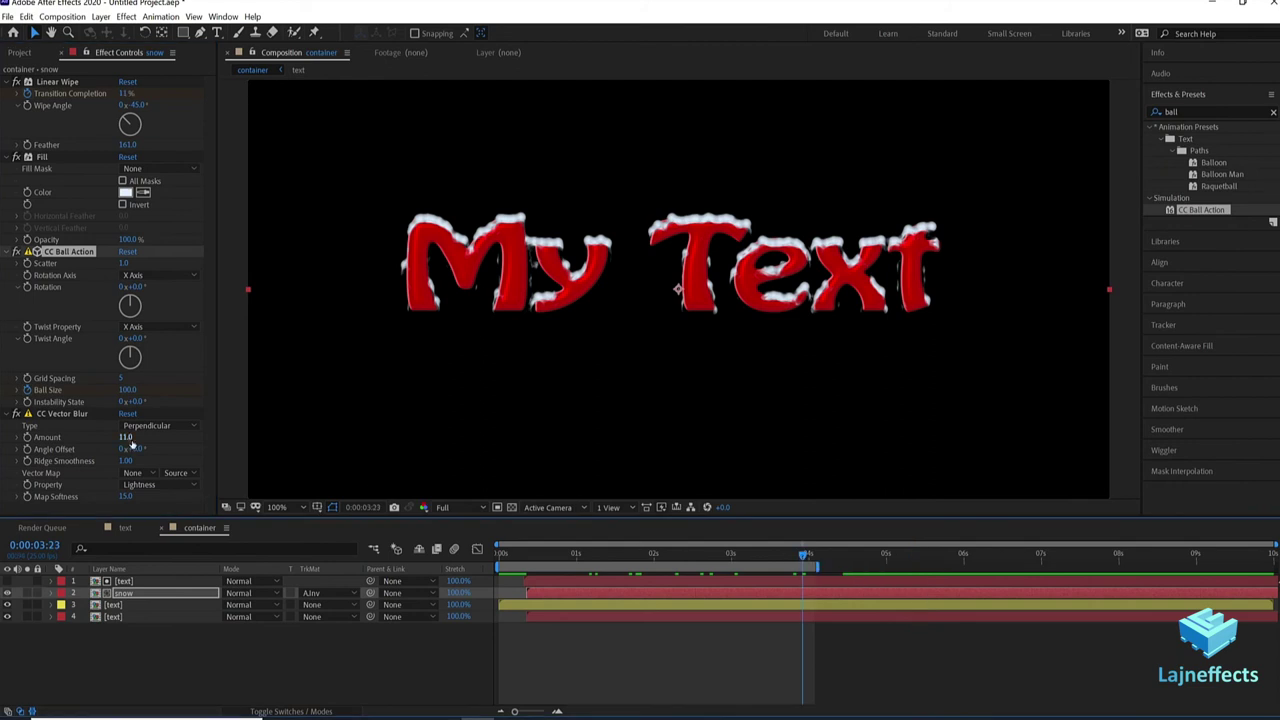
pyautogui.moveTo(125, 391); pyautogui.dragTo(79, 390)
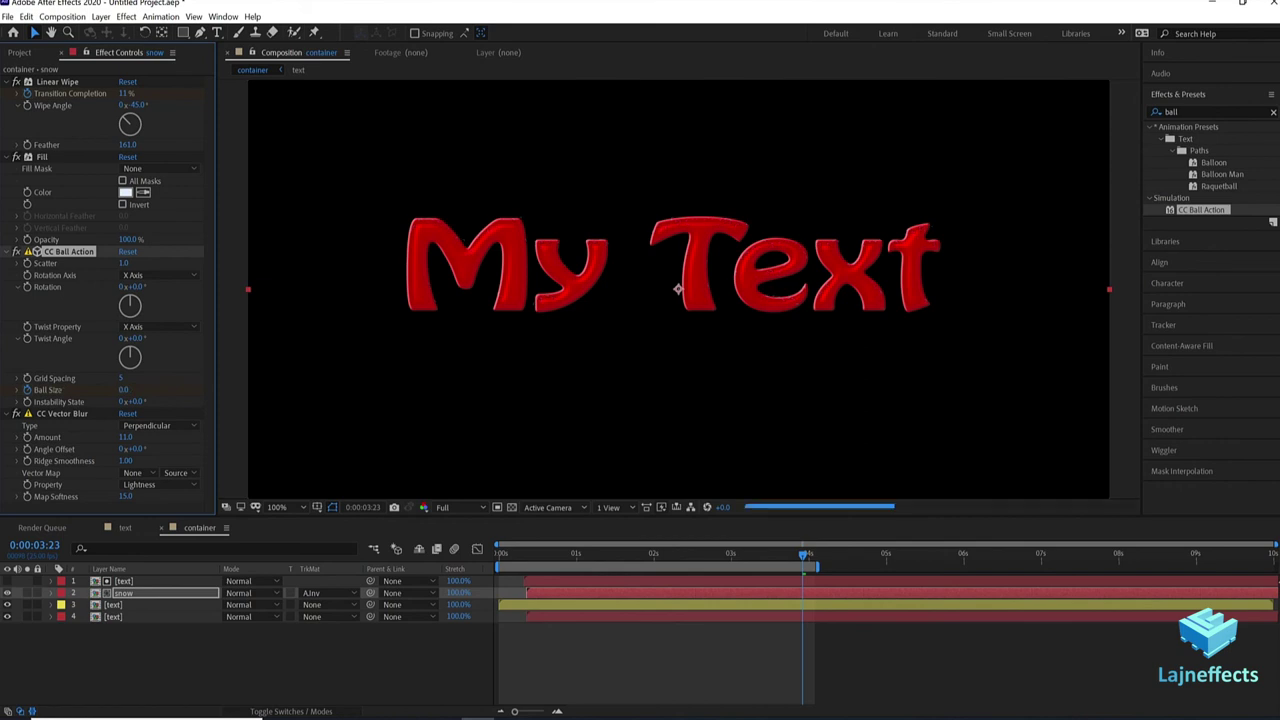
# Step: Extend the work area to about 6 seconds, preview the growing snow, and check the whole frame at 0:00:05:09
pyautogui.click(961, 556)
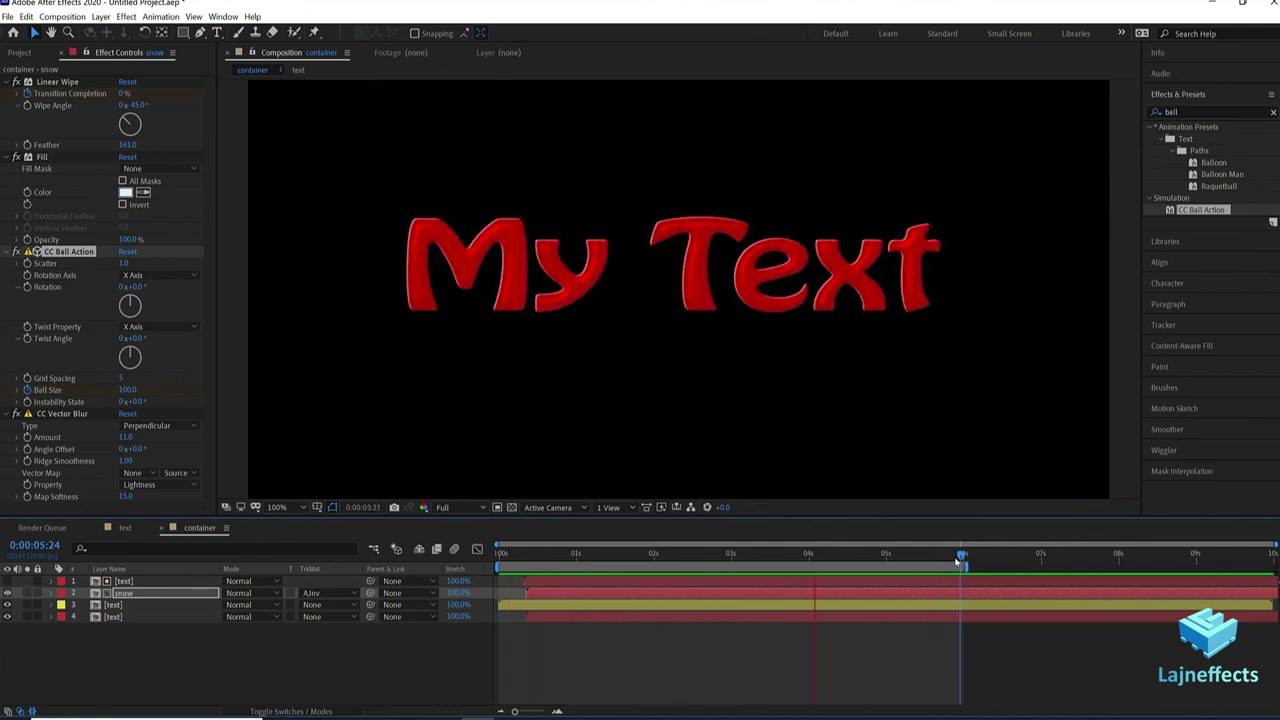
pyautogui.click(914, 555)
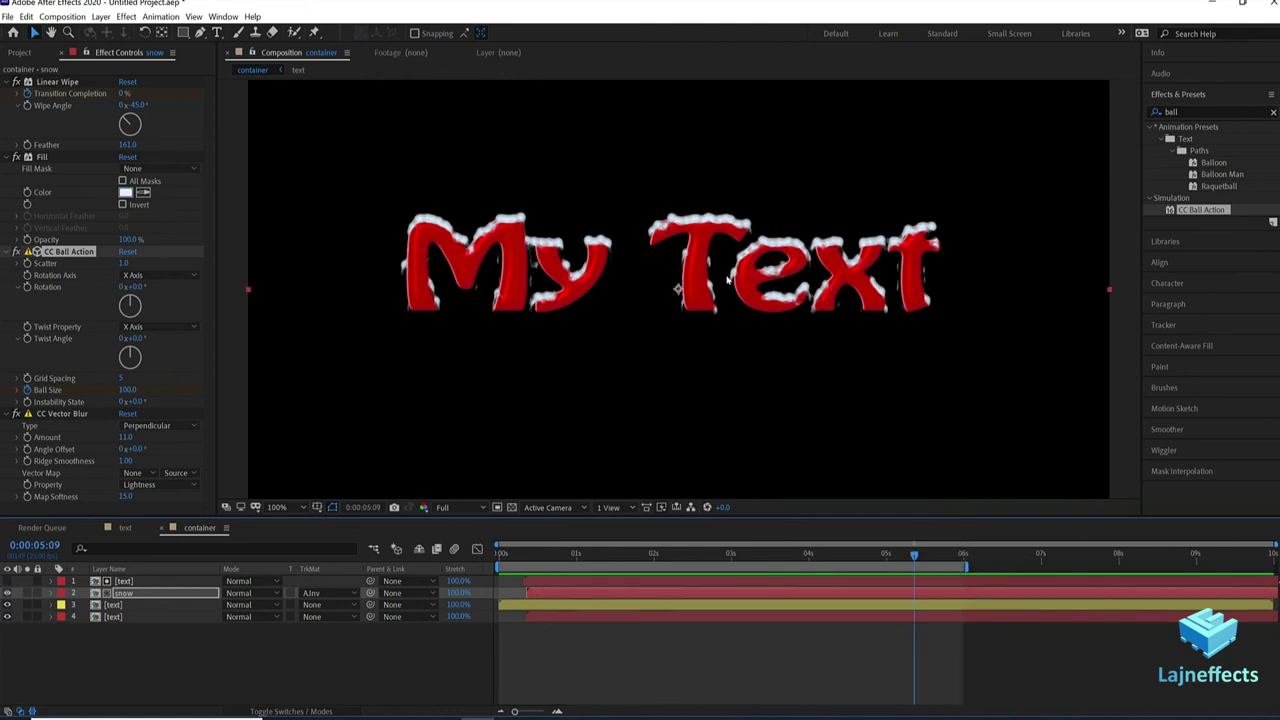
pyautogui.scroll(-2, 678, 295)
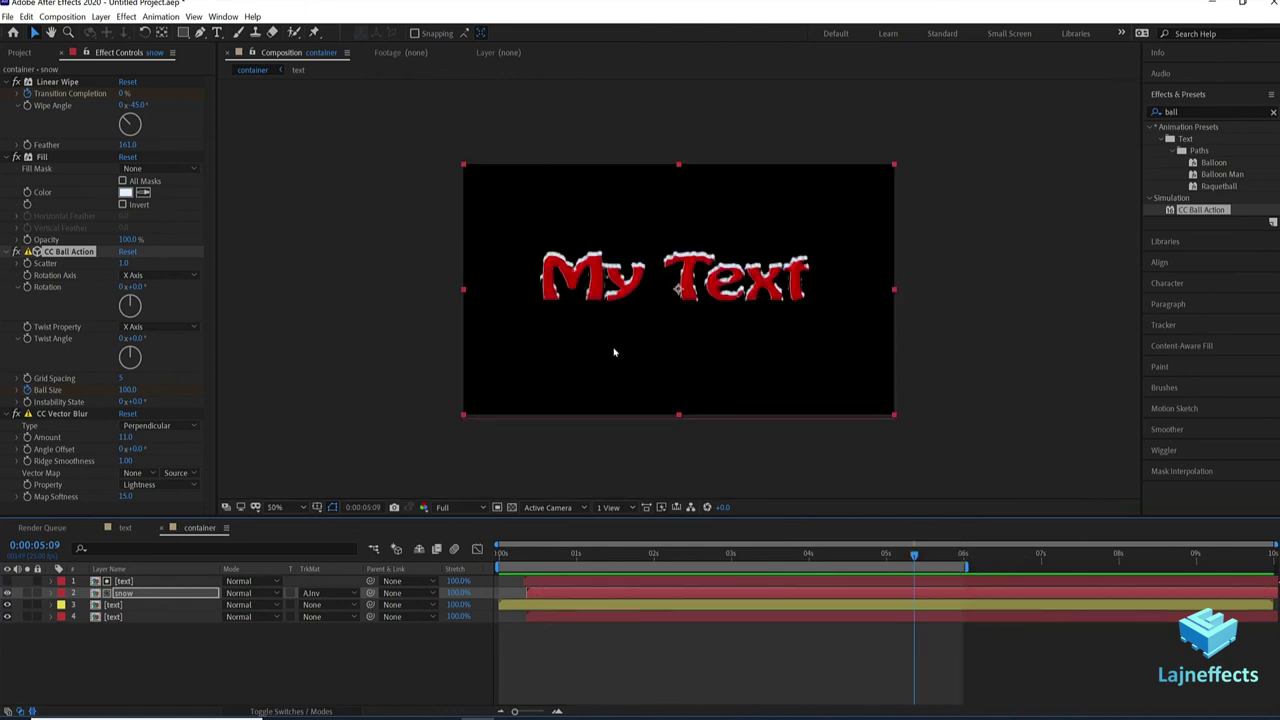
# Step: Replace the wording in the text composition with "Winter" and set its font size to 389 px
pyautogui.click(140, 529)
pyautogui.doubleClick(773, 582)
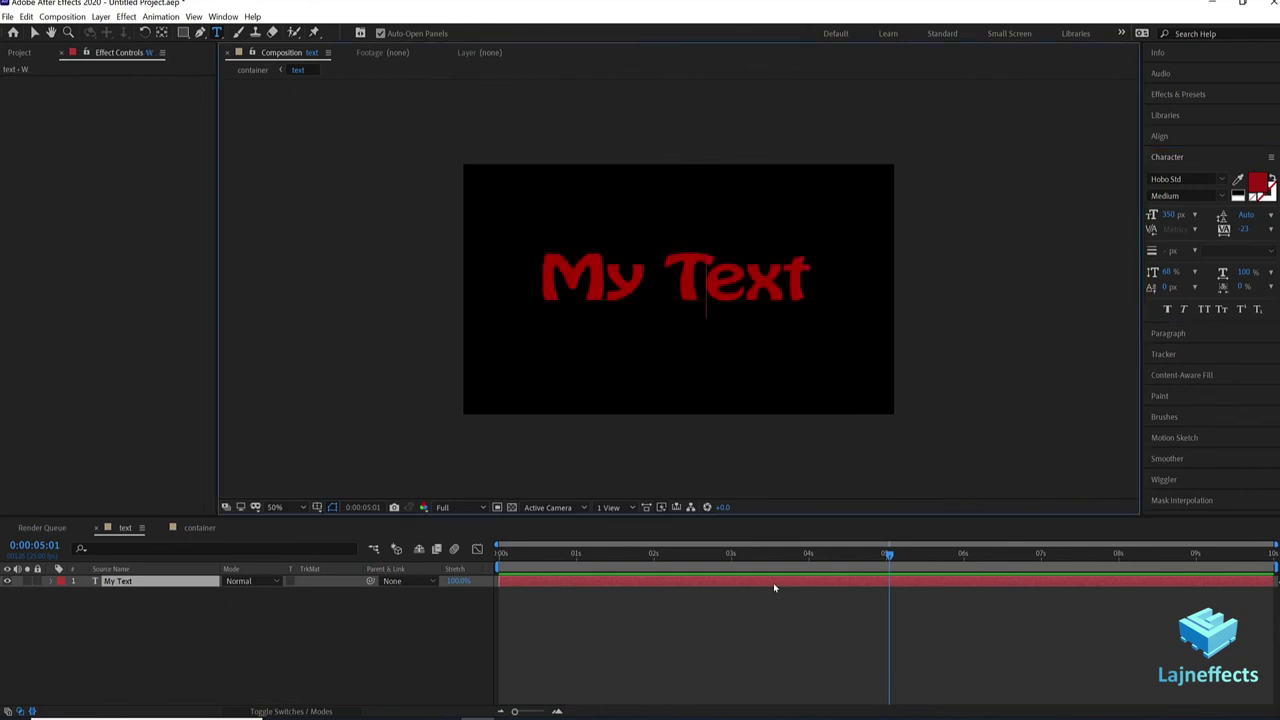
pyautogui.write('Winter')
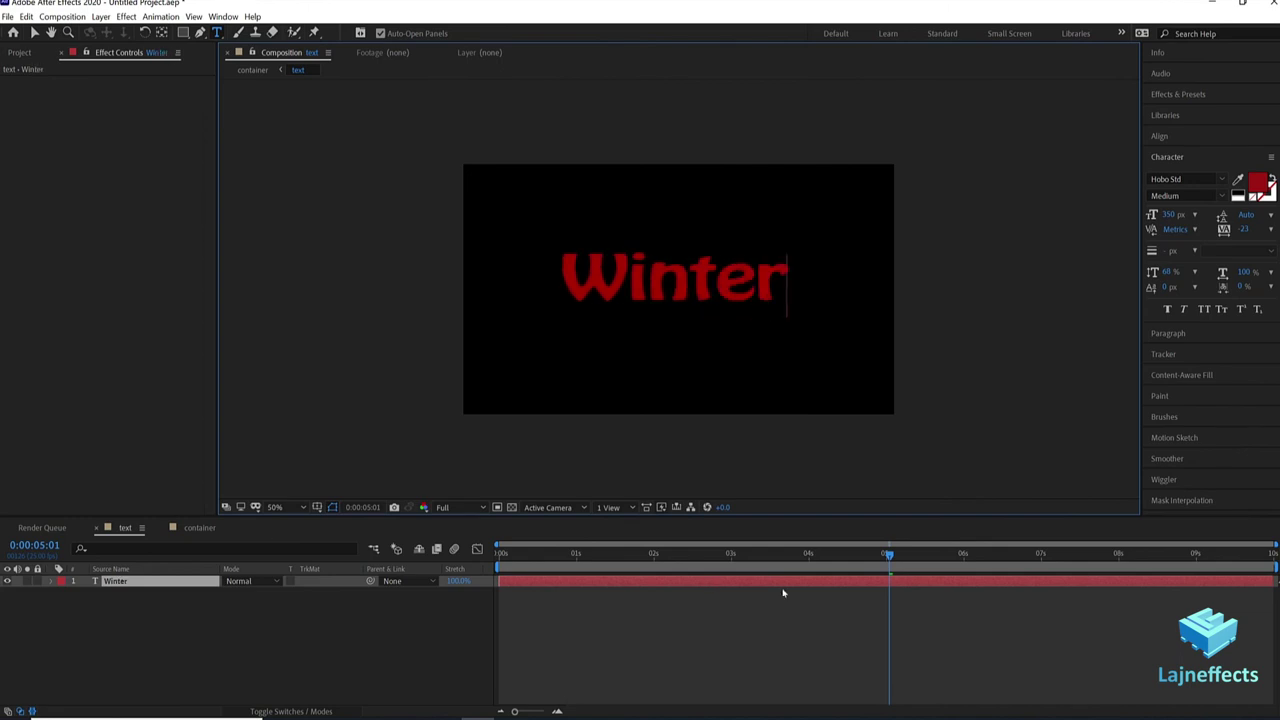
pyautogui.hotkey('ctrl', 'a')
pyautogui.moveTo(1172, 216); pyautogui.dragTo(1192, 216)
# Step: Browse the fonts for the Winter text and set it to Lemon Tuesday
pyautogui.click(1185, 178)
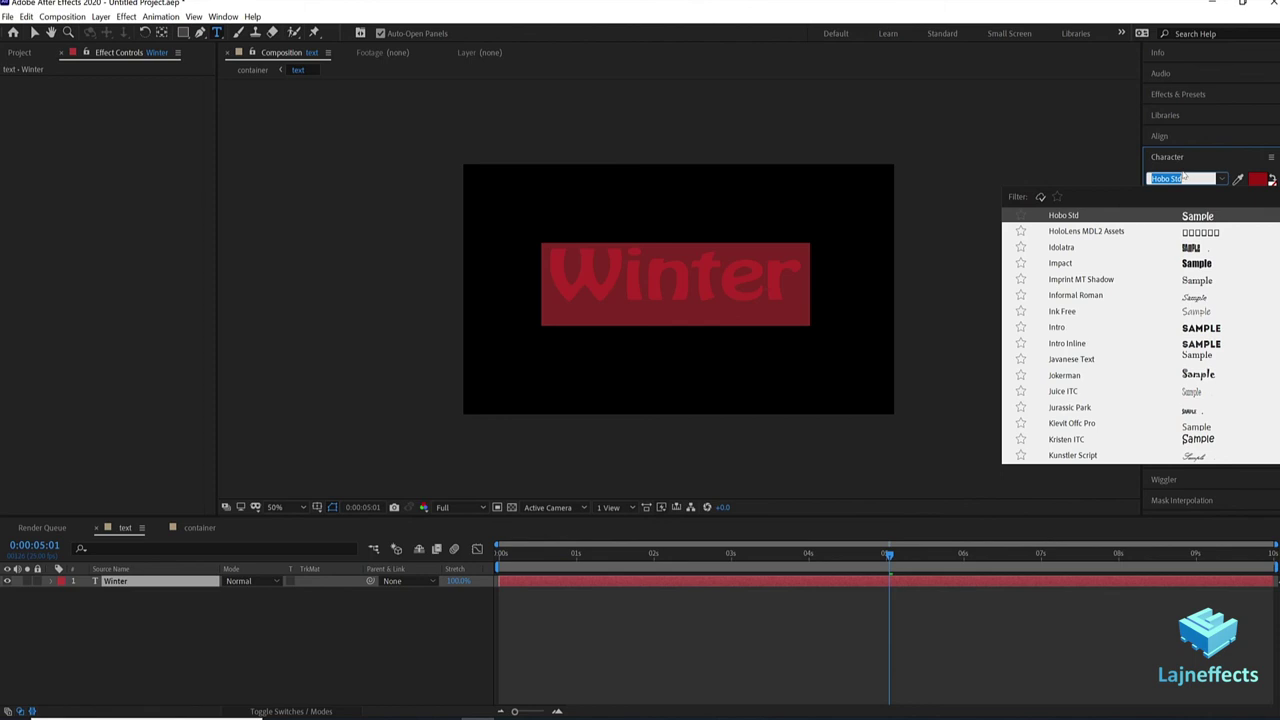
pyautogui.press('Down')
pyautogui.press('Down')
pyautogui.press('Down')
pyautogui.press('Down')
pyautogui.press('Down')
pyautogui.press('Down')
pyautogui.press('Down')
pyautogui.press('Down')
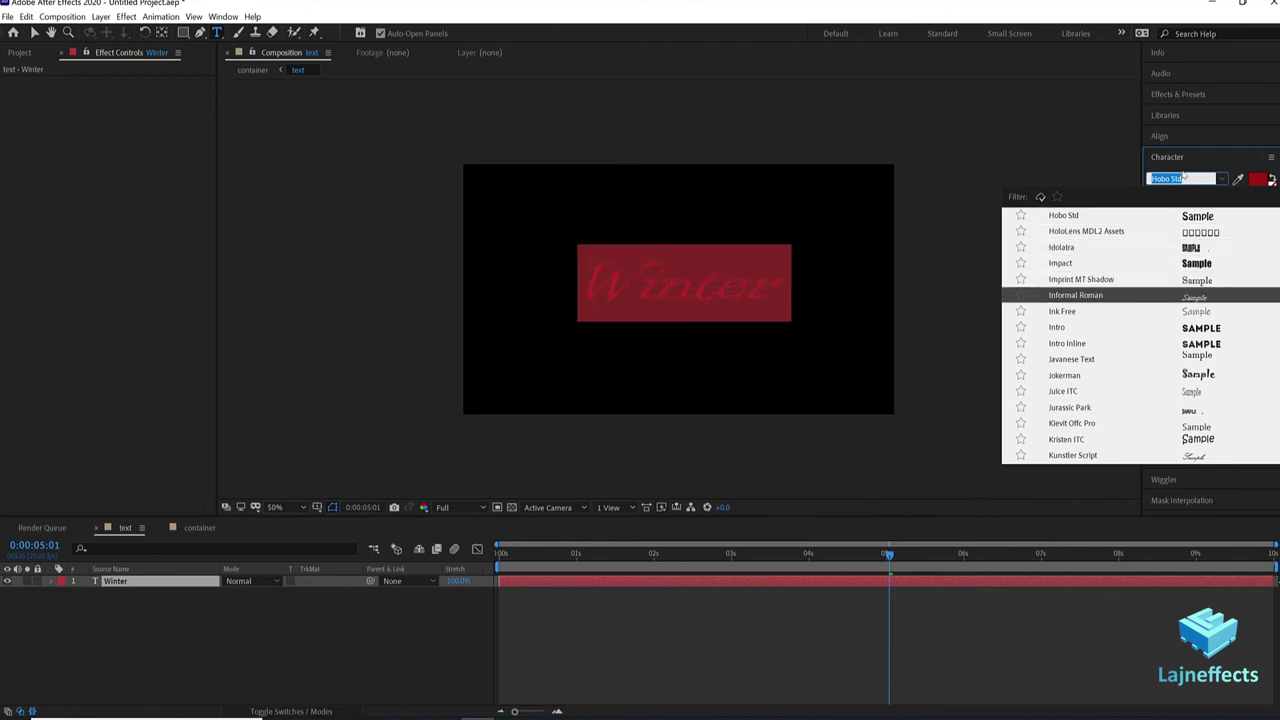
pyautogui.press('Down')
pyautogui.press('Down')
pyautogui.press('Down')
pyautogui.press('Down')
pyautogui.press('Down')
pyautogui.press('Down')
pyautogui.press('Down')
pyautogui.press('Down')
pyautogui.press('Down')
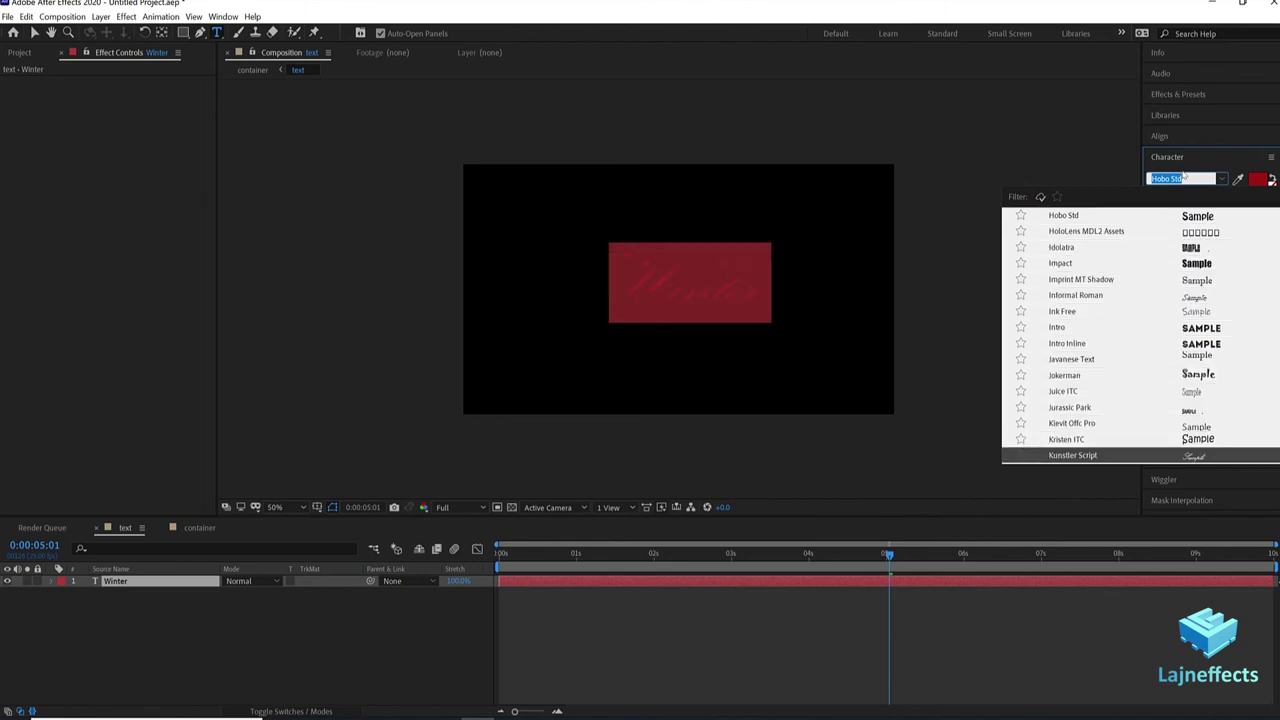
pyautogui.press('Down')
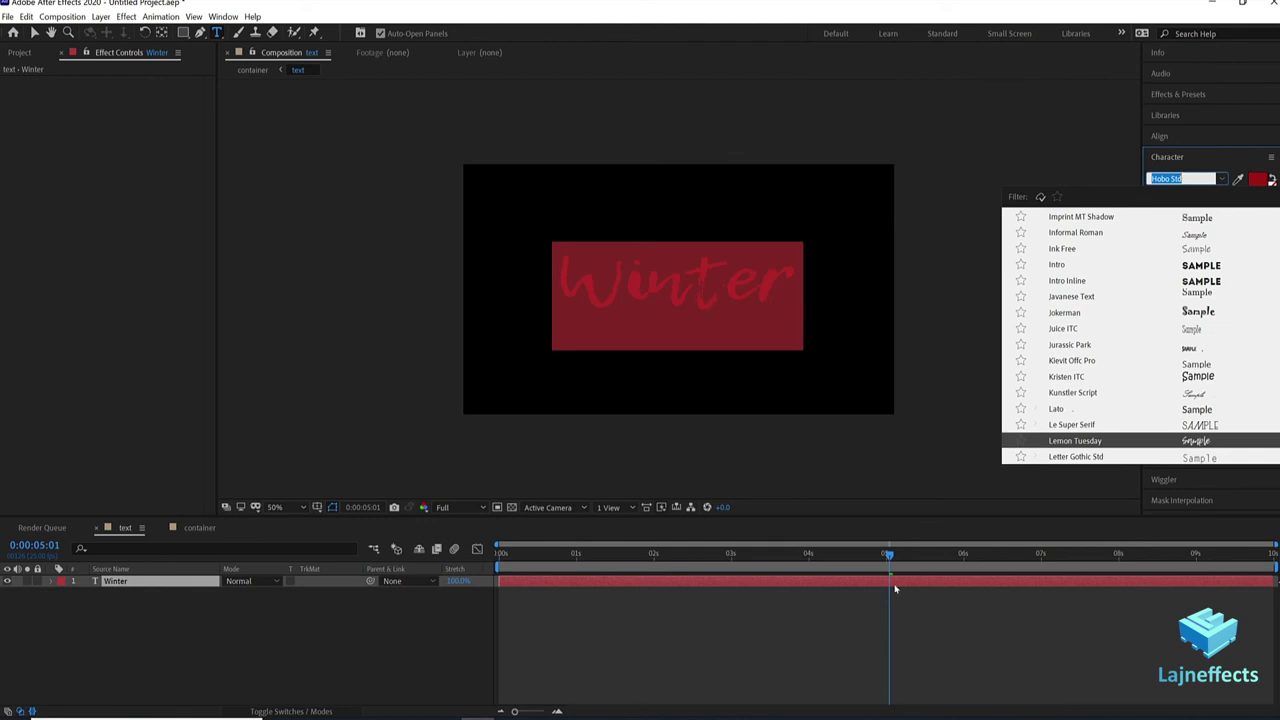
pyautogui.click(779, 653)
# Step: Apply faux bold to the whole Winter text
pyautogui.click(810, 580)
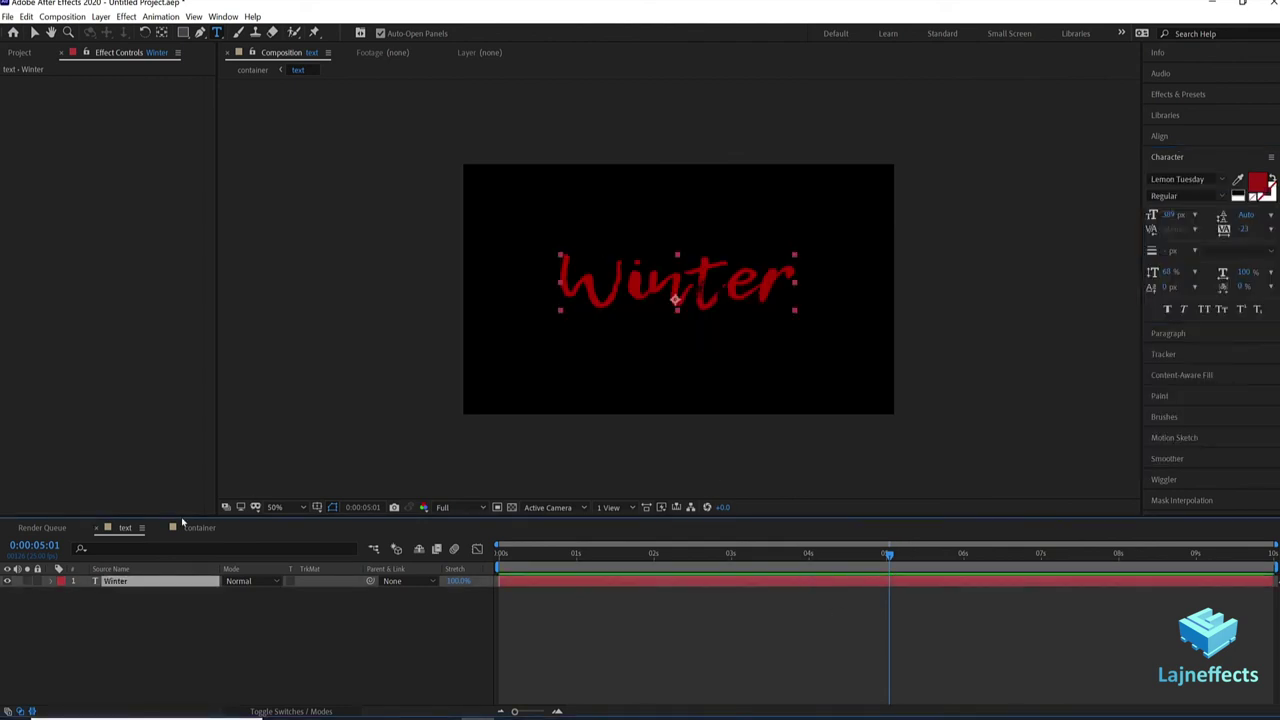
pyautogui.doubleClick(819, 581)
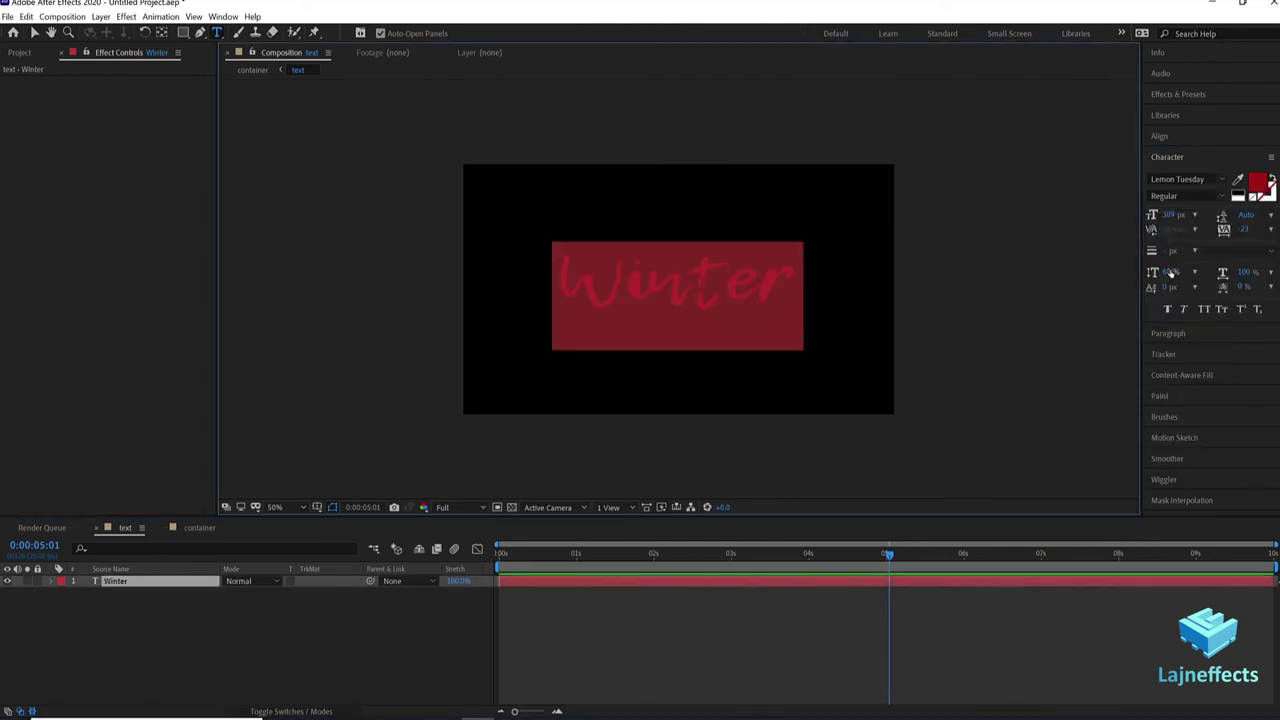
pyautogui.click(1168, 310)
pyautogui.click(766, 612)
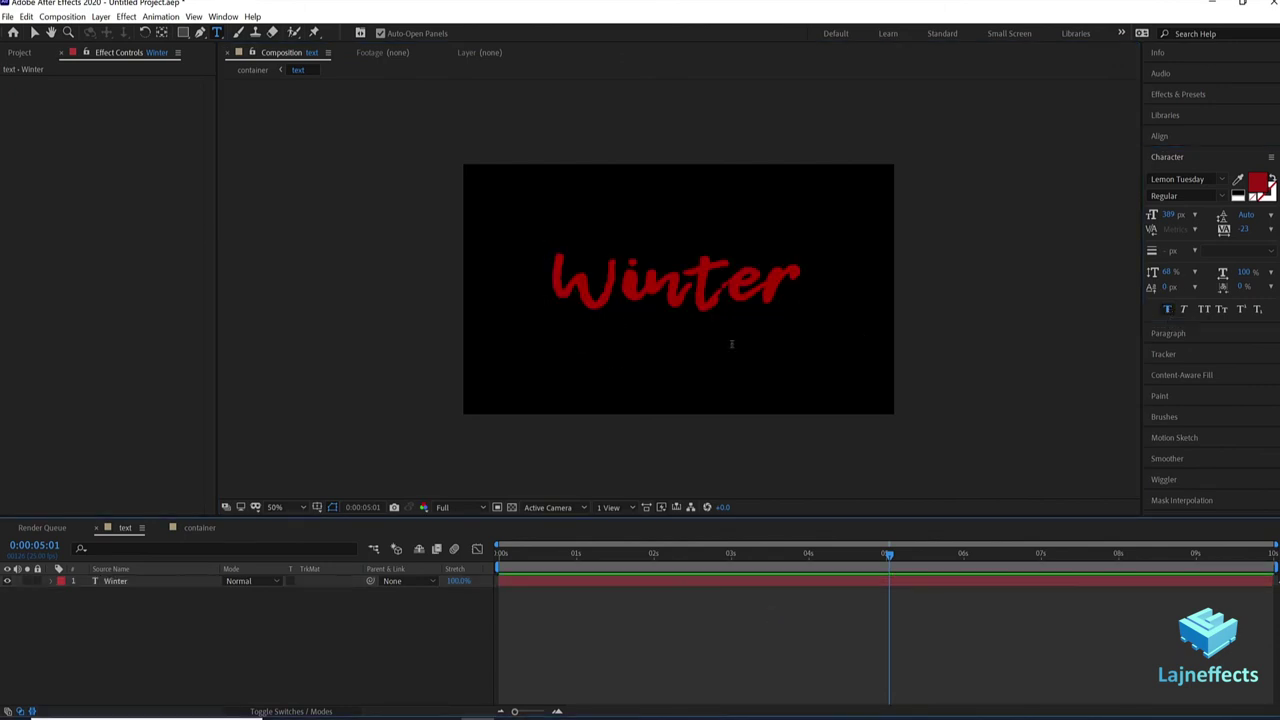
# Step: Return to the container composition and preview the snow-capped Winter text reveal at 100% zoom
pyautogui.click(193, 528)
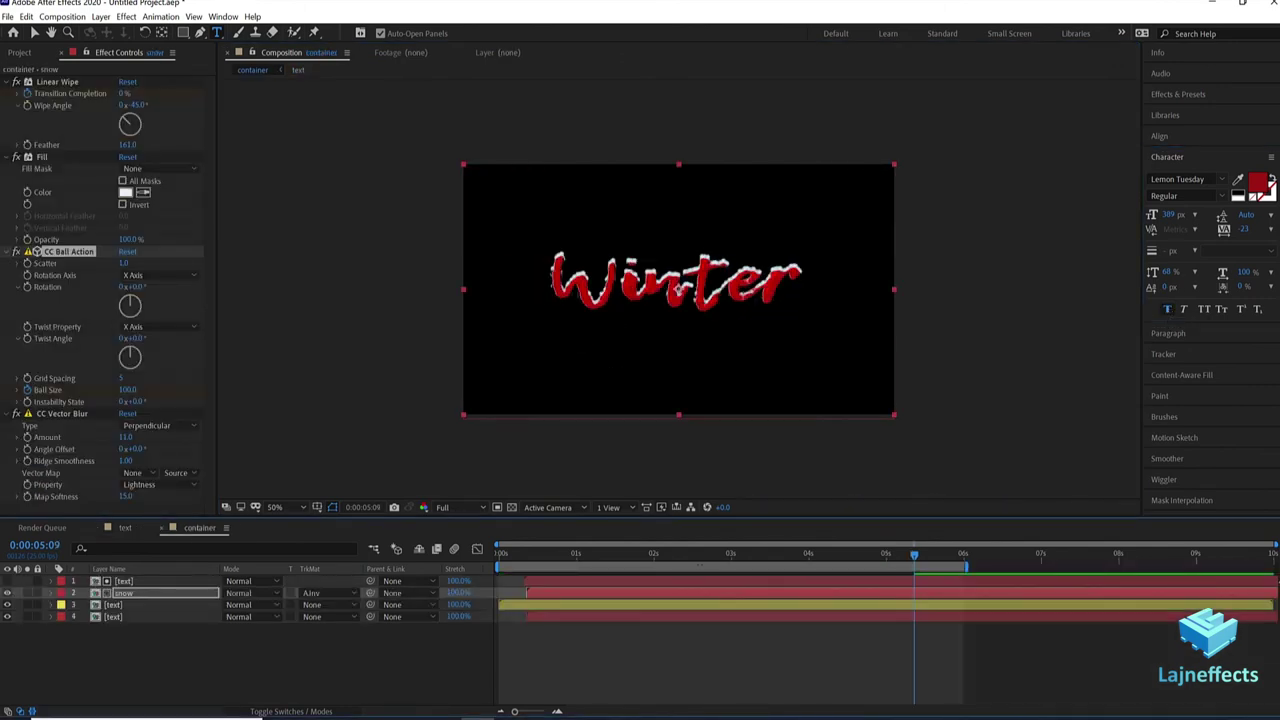
pyautogui.scroll(1, 699, 319)
pyautogui.click(784, 656)
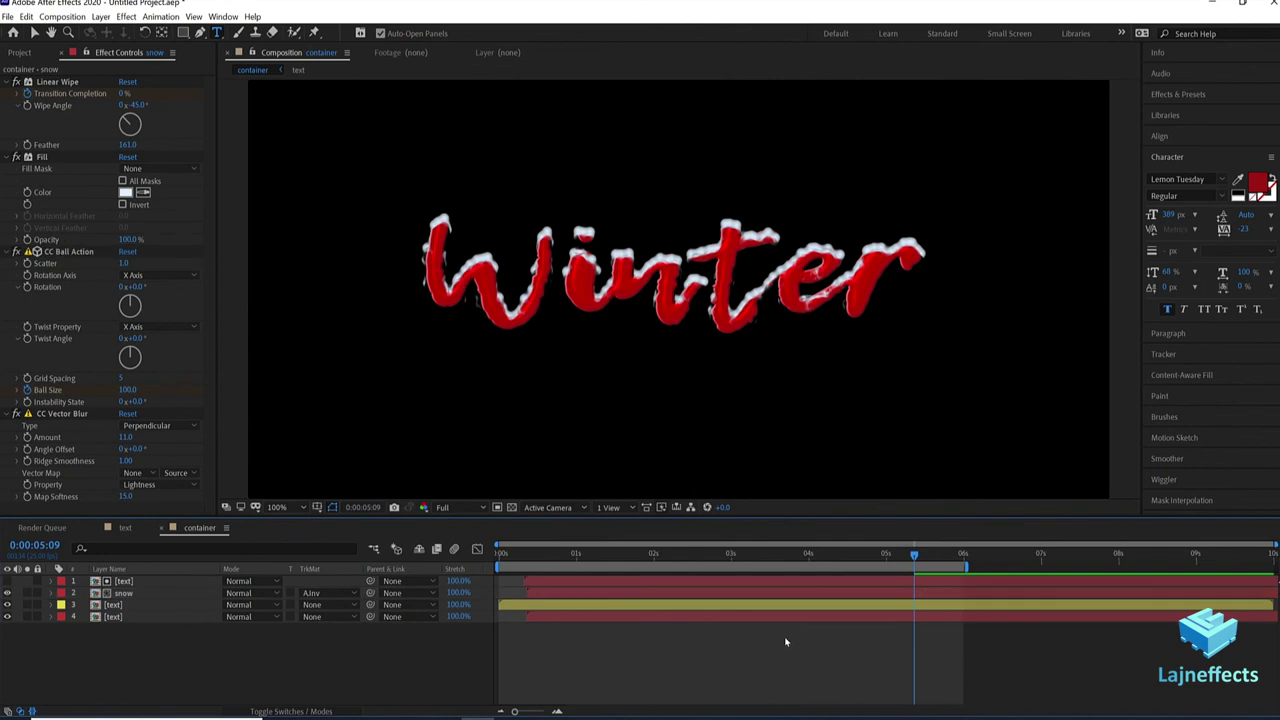
pyautogui.press('space')
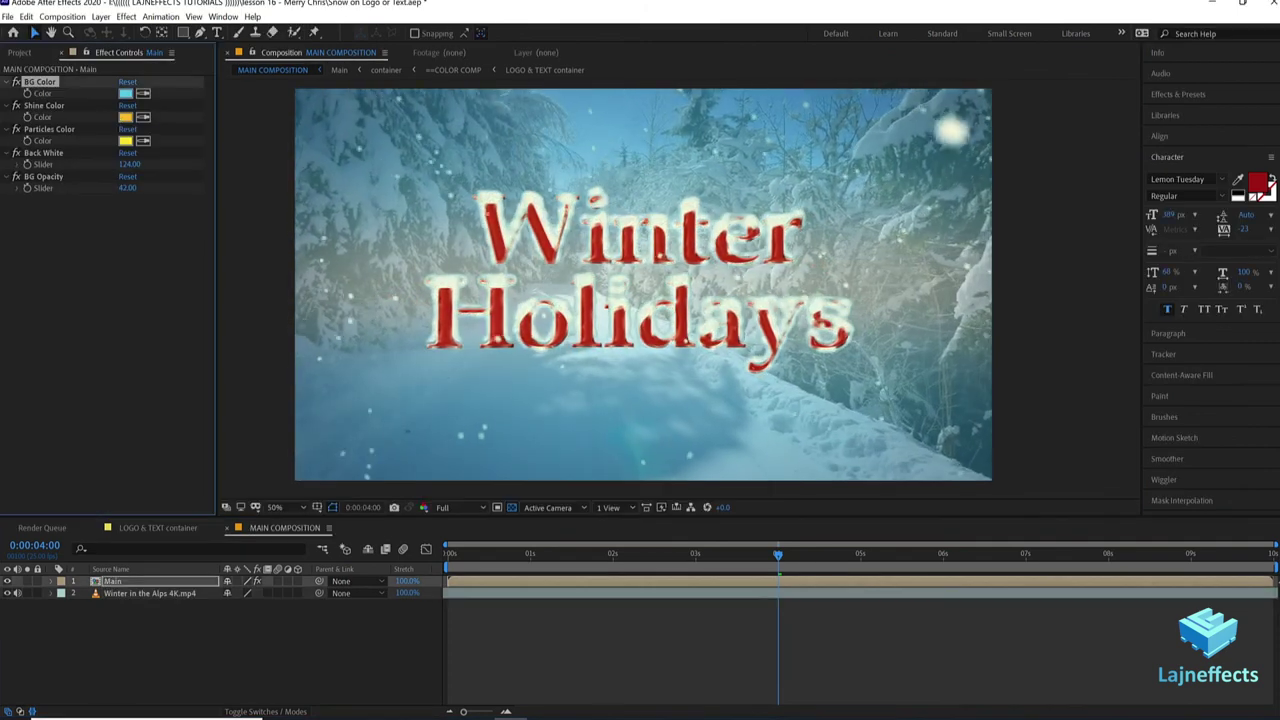
# Step: Move through the timeline of MAIN COMPOSITION in the Snow on Logo or Text project to view its animation
pyautogui.click(950, 555)
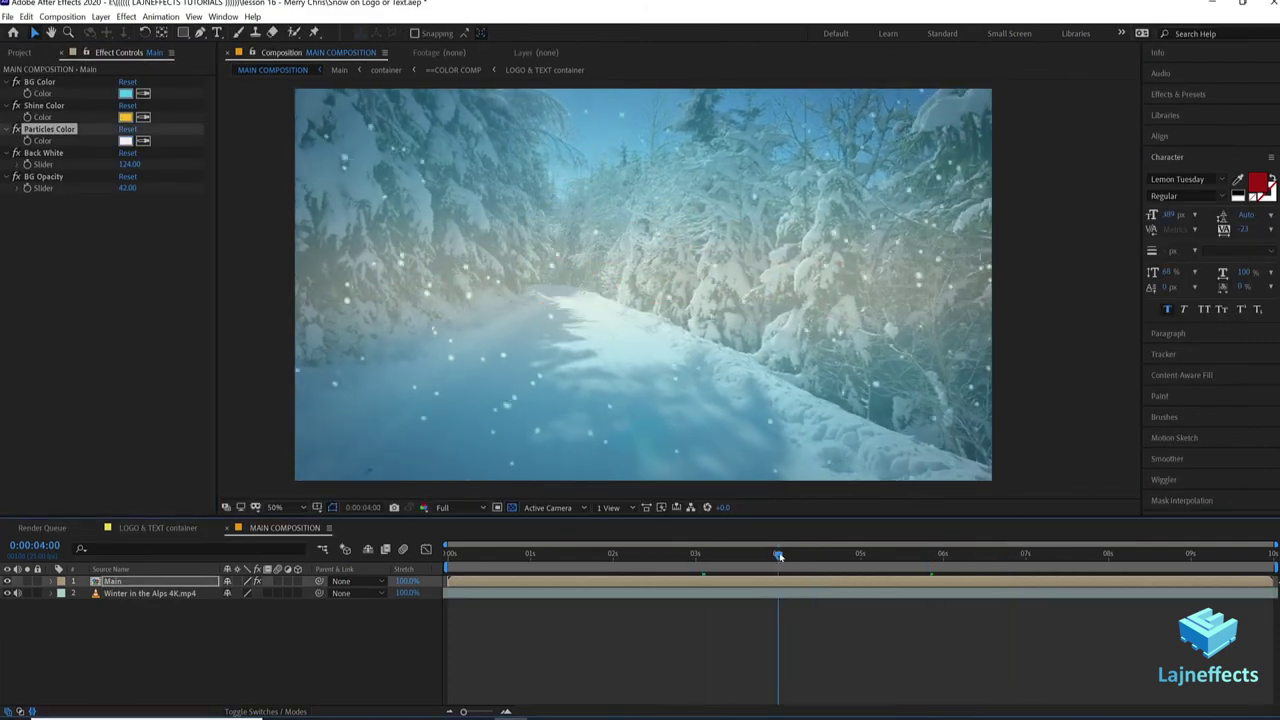